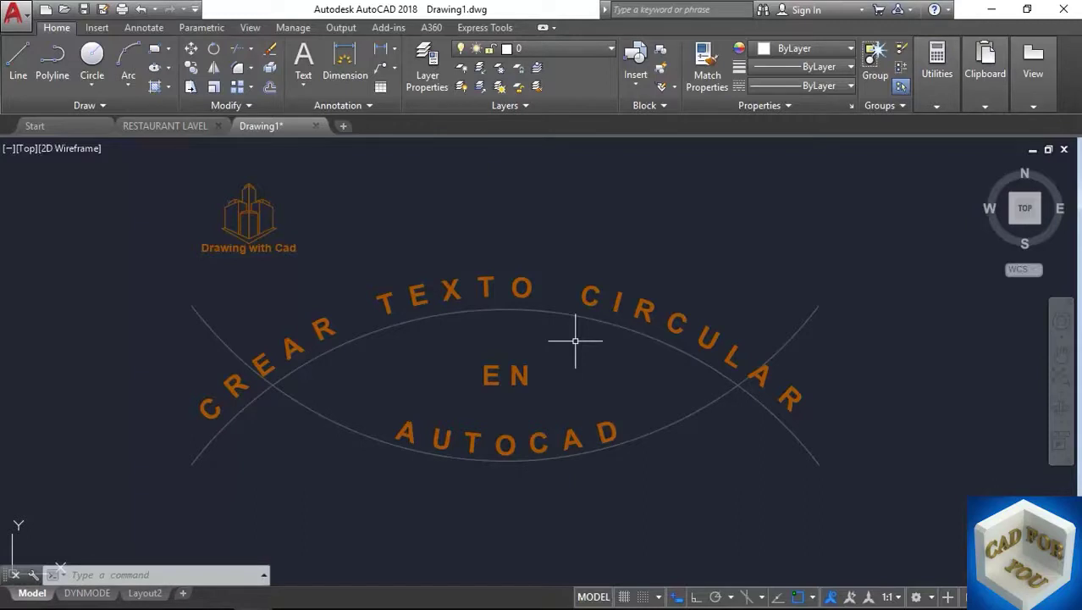
Step: Draw a wide three-point arc curving upward in the empty area beside the existing circular text sample
middle_drag(978, 333, 430, 324)
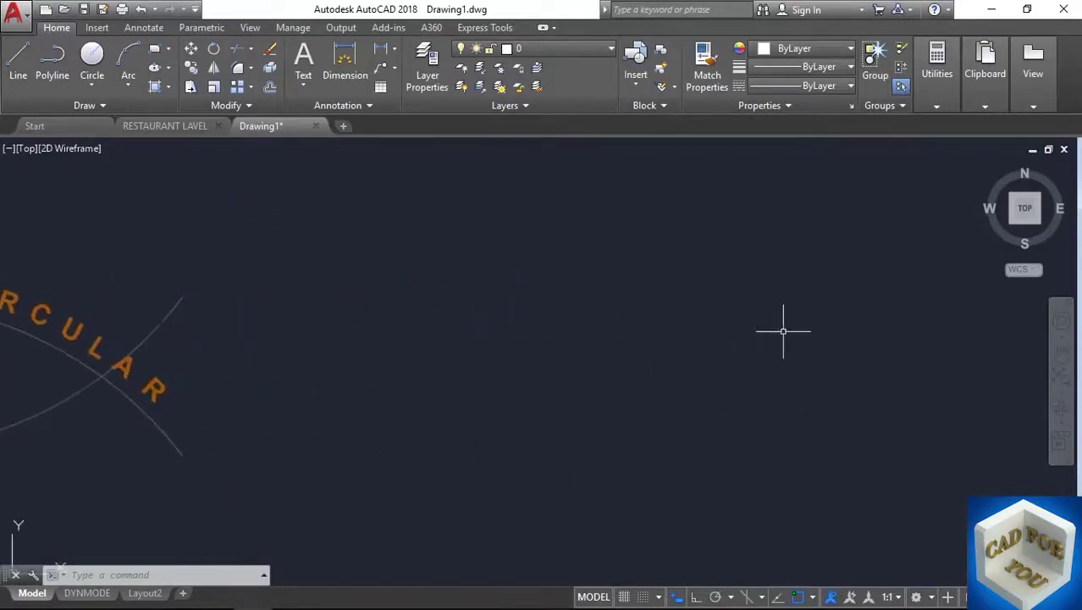
middle_drag(783, 331, 539, 338)
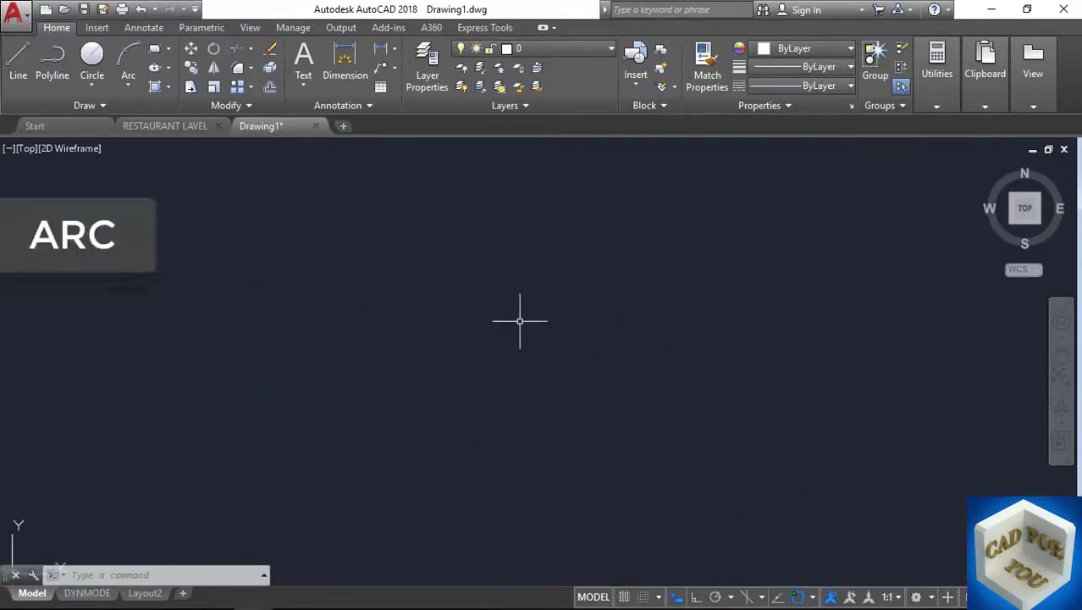
text(a)
key(Return)
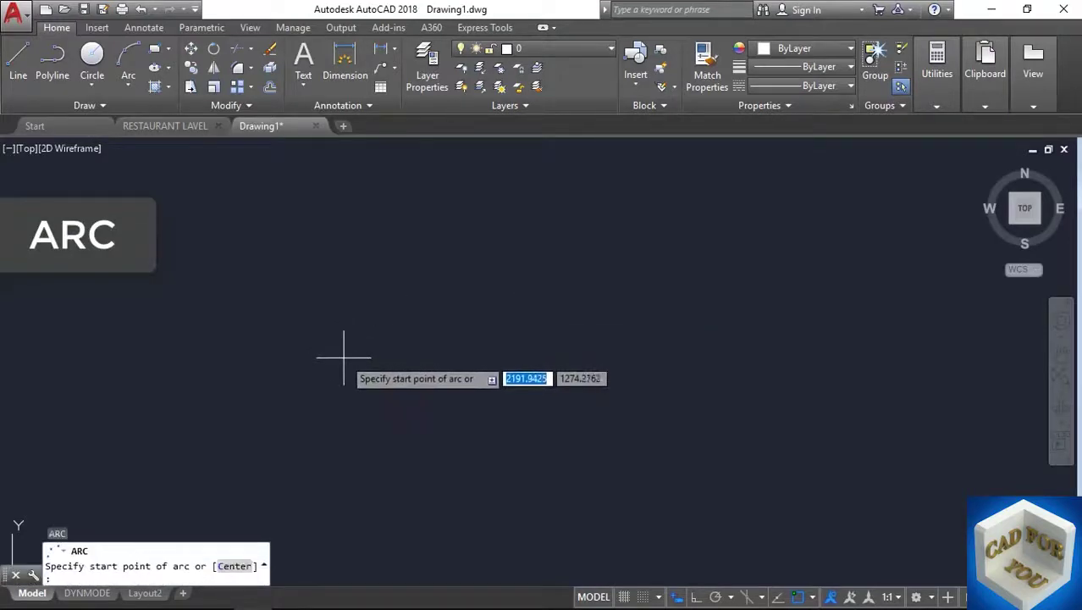
click(344, 356)
click(429, 322)
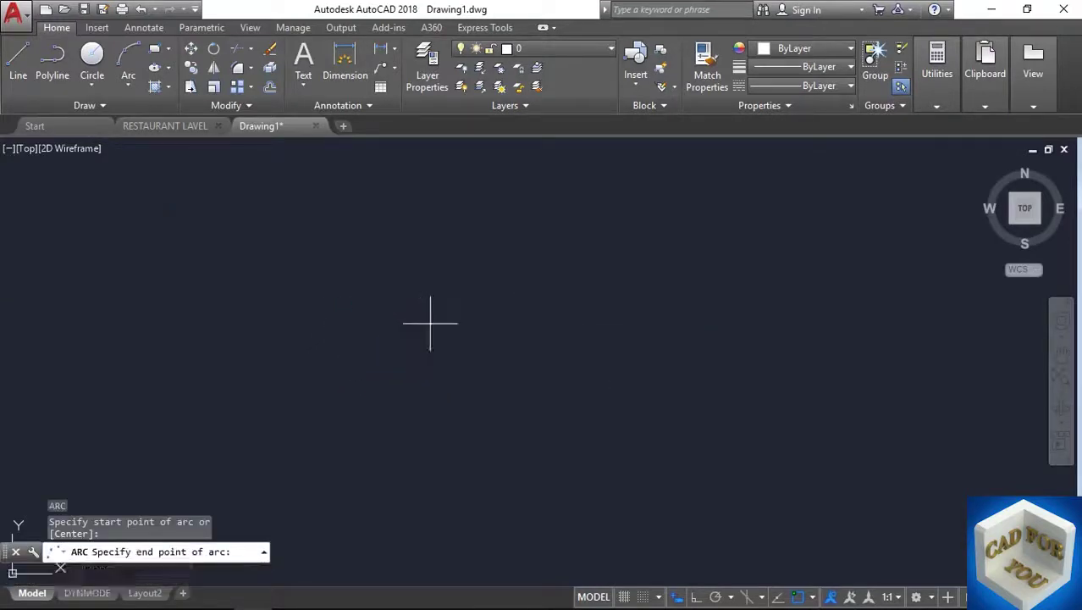
click(477, 351)
scroll(410, 350, up, 3)
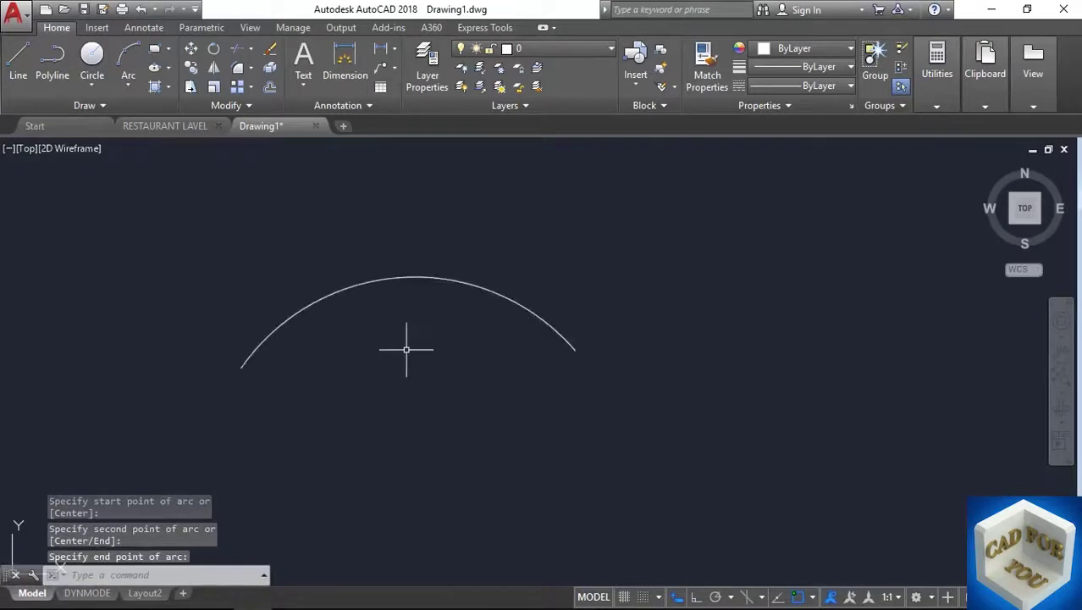
scroll(500, 343, down, 1)
Step: Stretch the arc's right endpoint outward and down to about the same level as its left endpoint
click(637, 373)
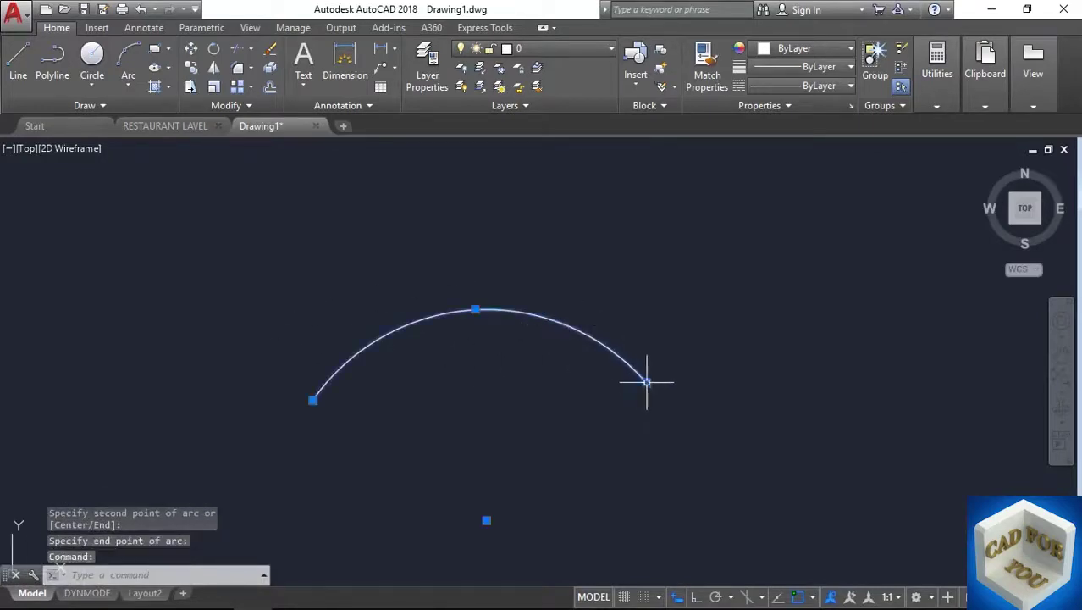
click(645, 382)
click(660, 398)
key(Escape)
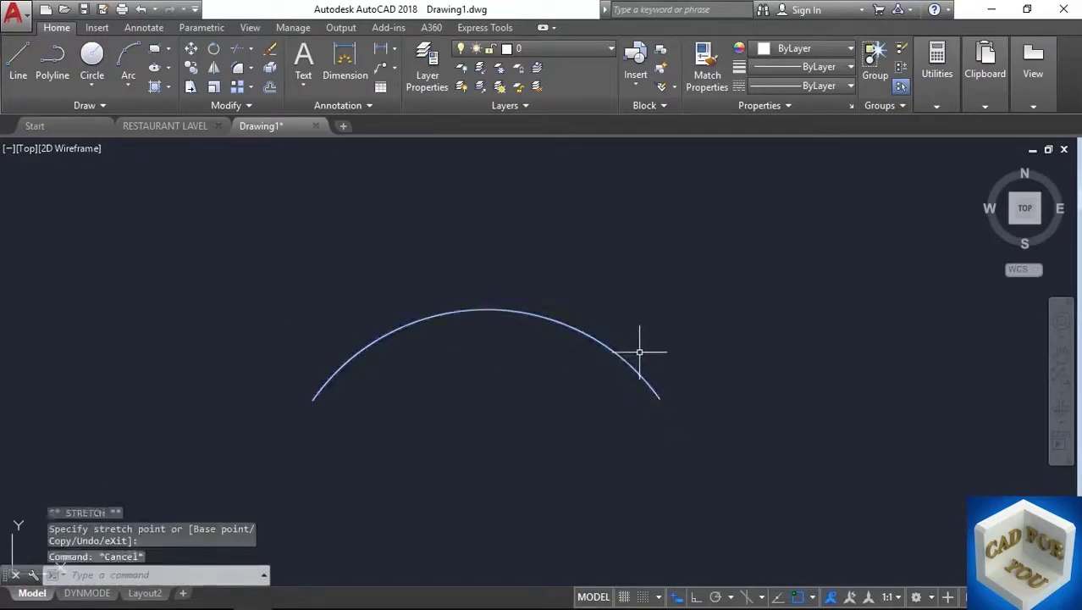
scroll(642, 339, down, 1)
middle_drag(739, 359, 606, 323)
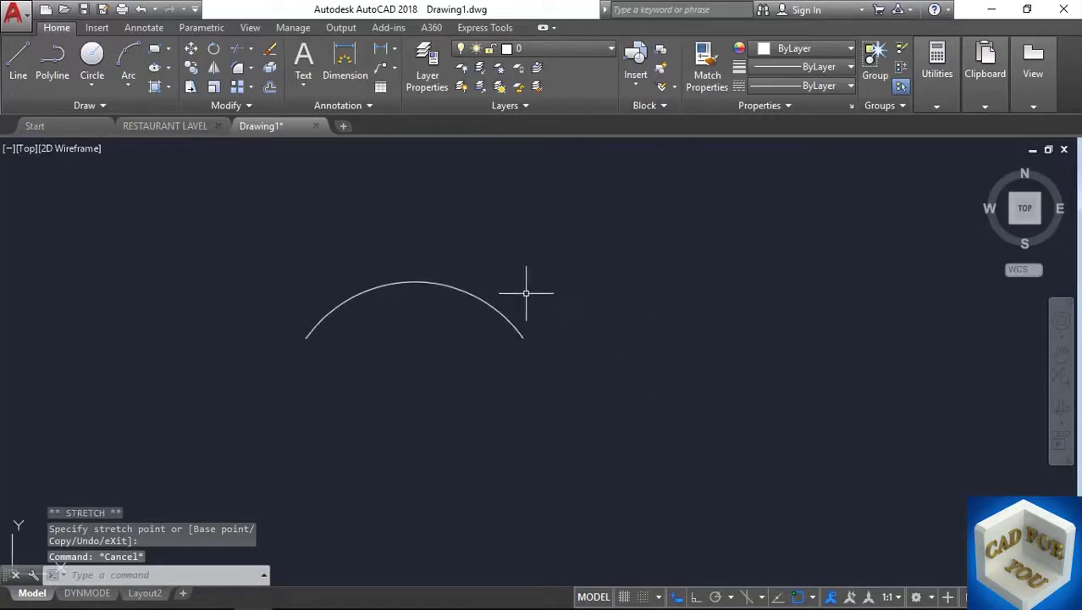
middle_drag(527, 294, 554, 299)
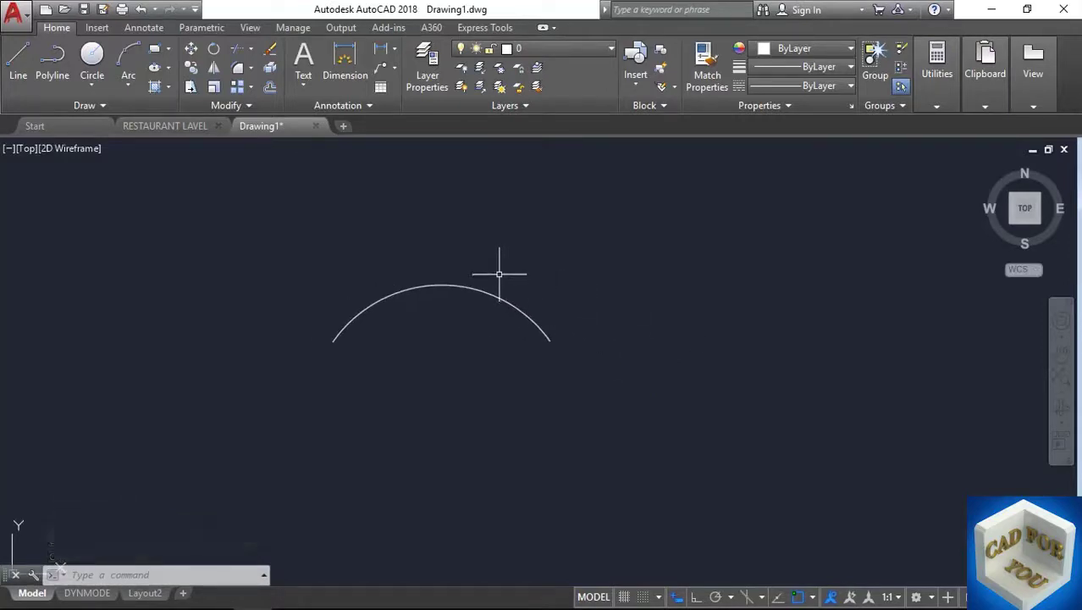
Step: Copy the arc and place the single copy directly below the original
text(co)
key(Return)
click(498, 276)
click(481, 292)
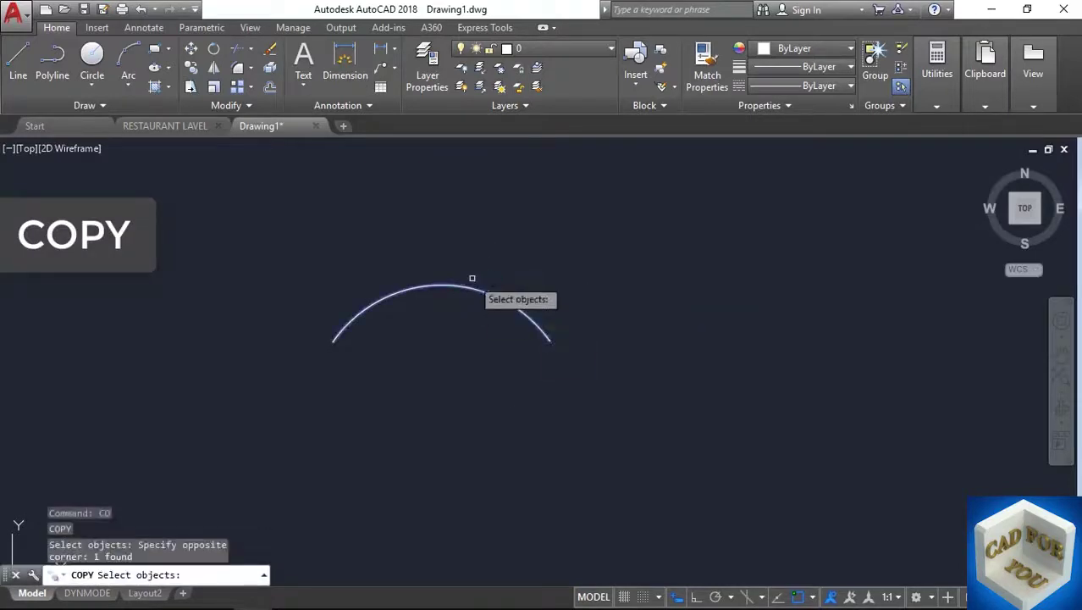
key(Return)
click(452, 257)
click(454, 381)
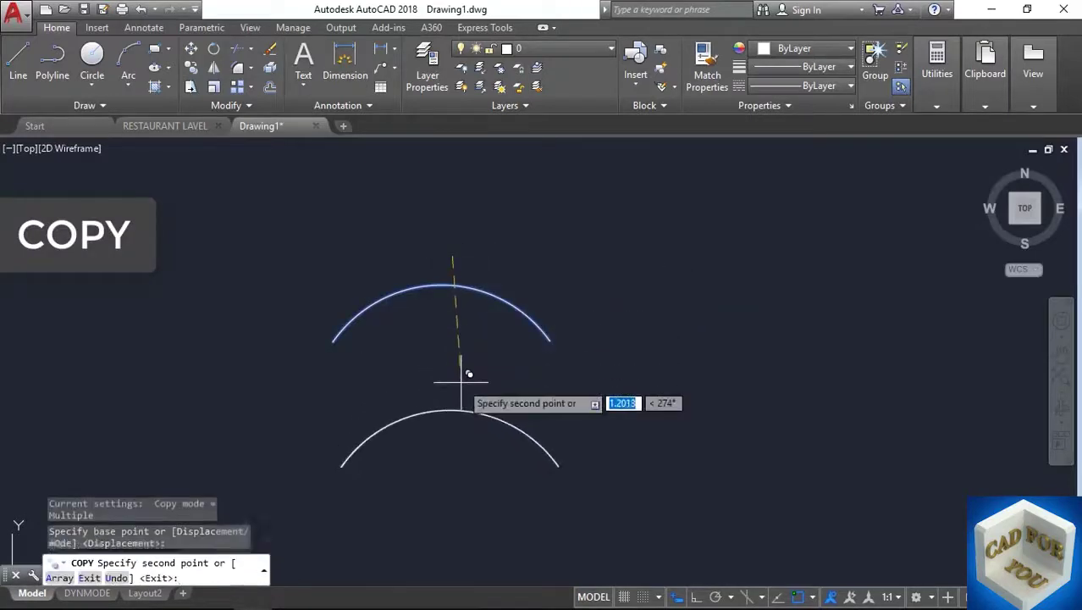
key(Escape)
Step: Flip the lower arc's curvature by stretching its midpoint down, so the two arcs face each other
click(454, 415)
click(450, 411)
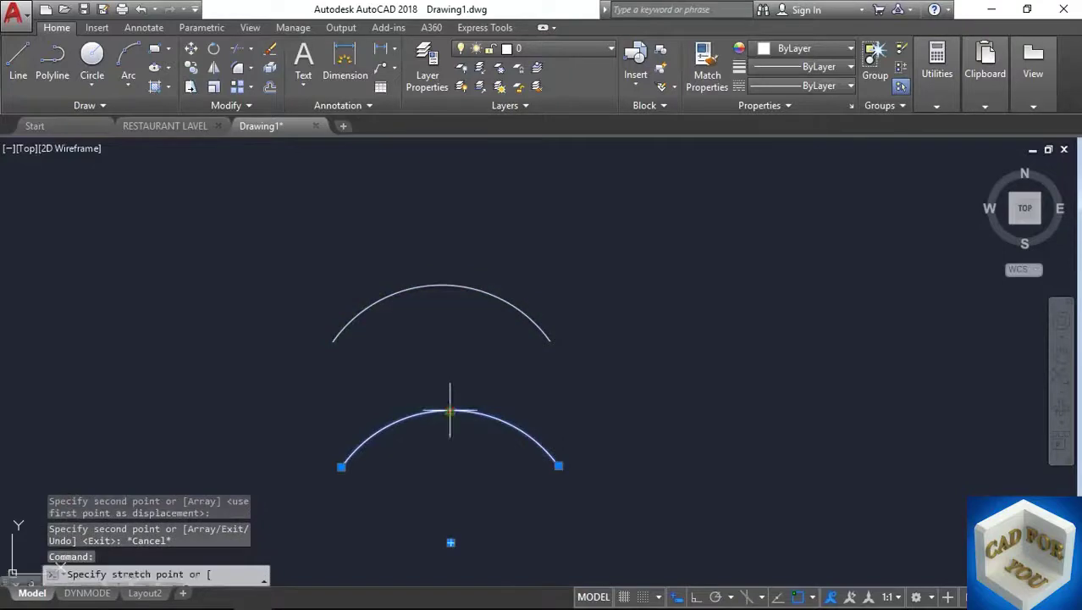
key(Escape)
scroll(439, 416, up, 3)
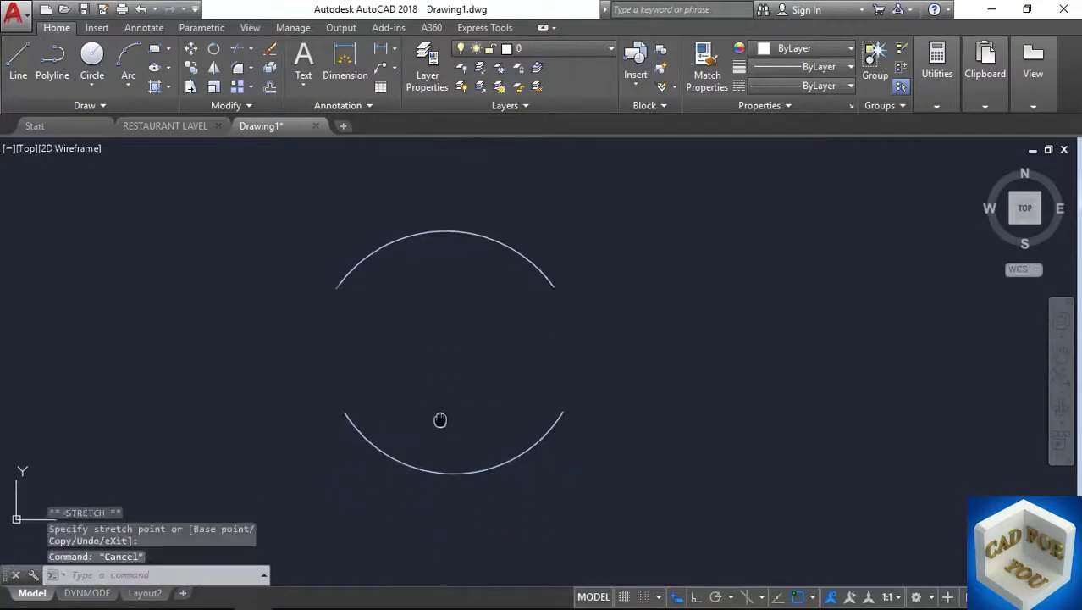
middle_drag(430, 386, 462, 373)
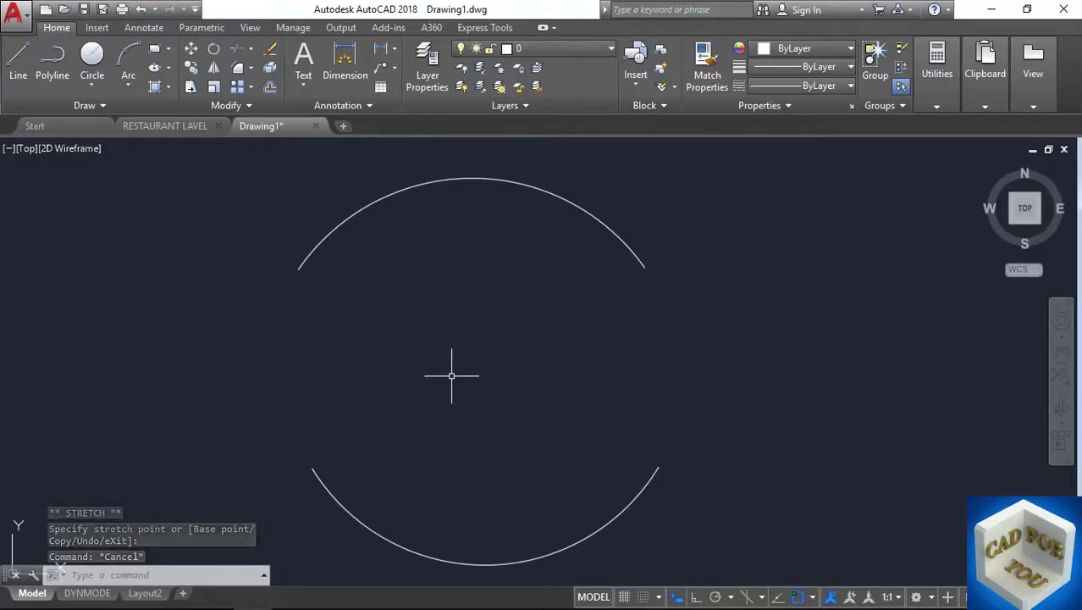
Step: Start an arc-aligned text with ARCTEXT on the upper arc and enter the text ESTO ES UN TEXTO
text(A)
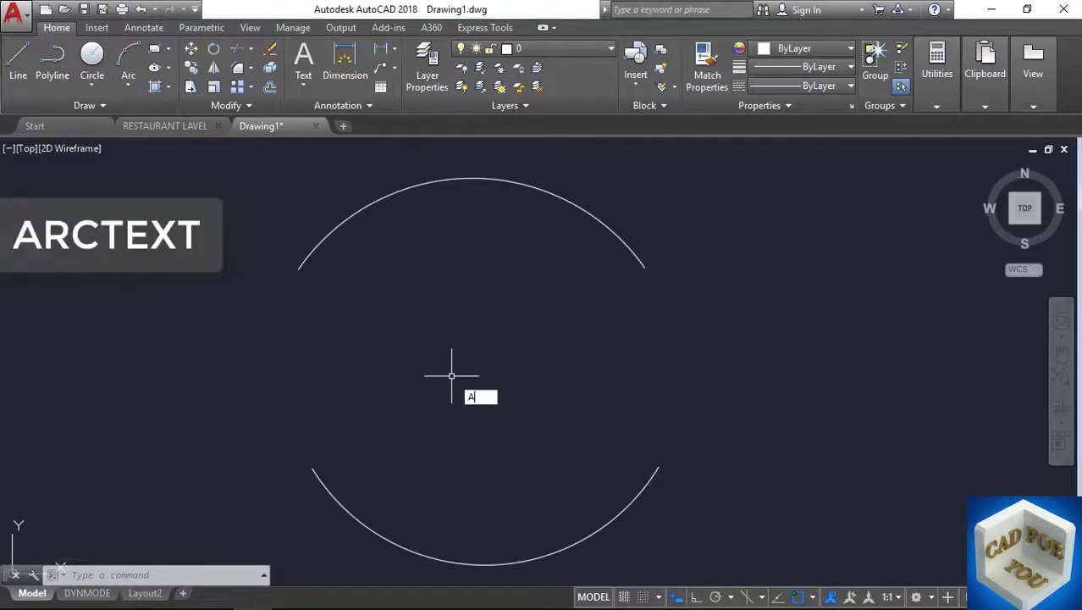
text(RC)
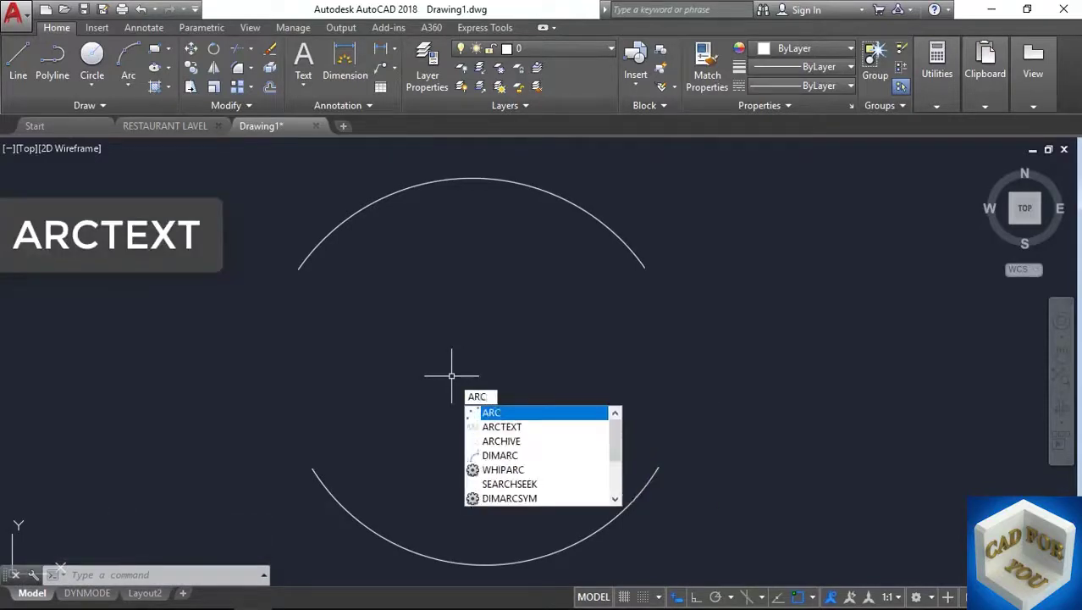
click(554, 427)
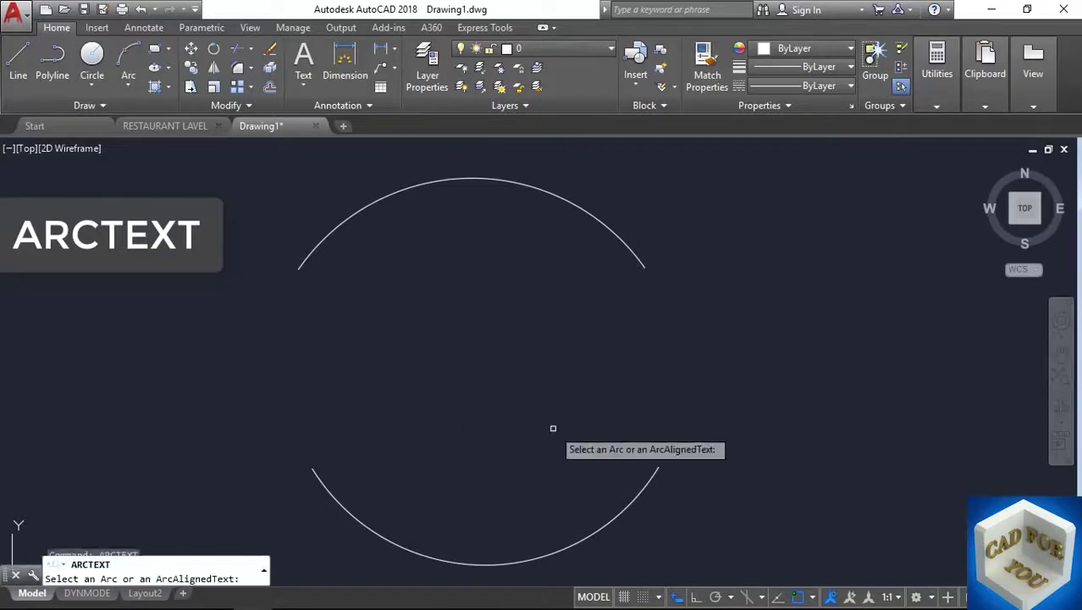
click(555, 194)
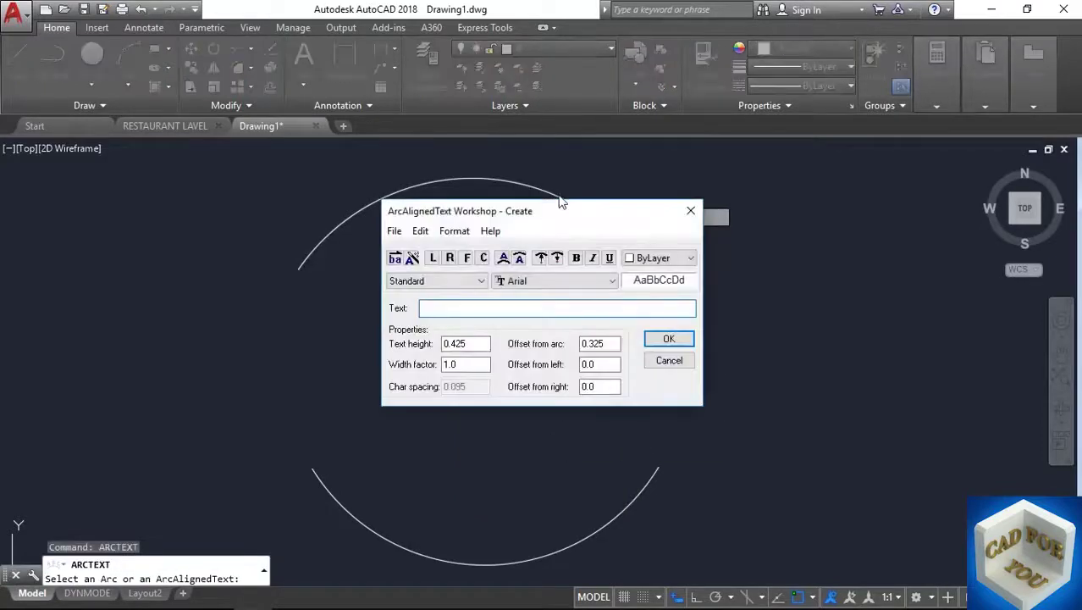
drag(579, 218, 336, 254)
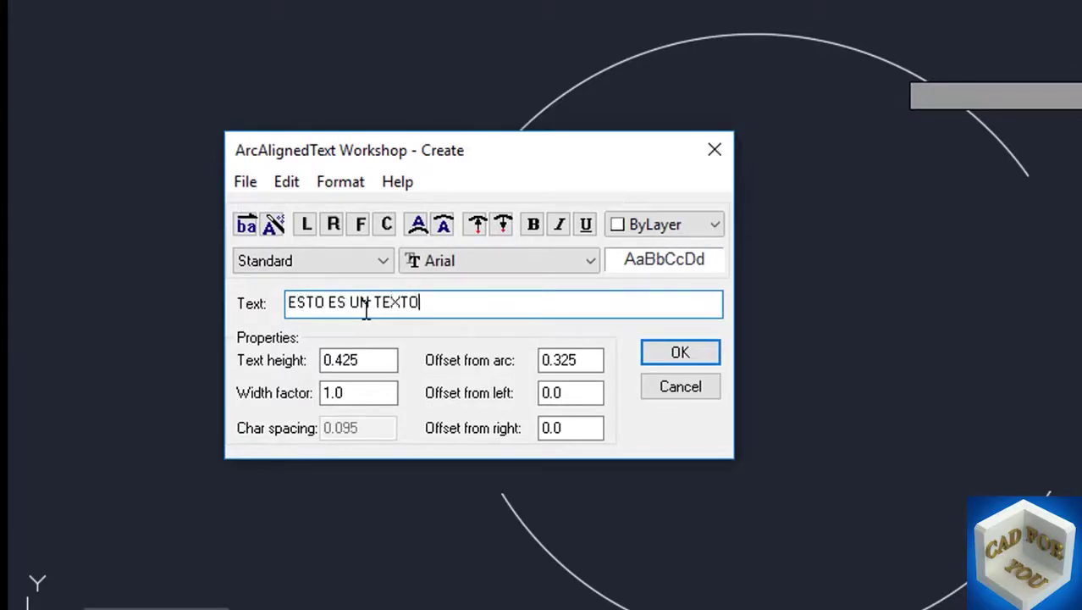
click(385, 361)
click(378, 392)
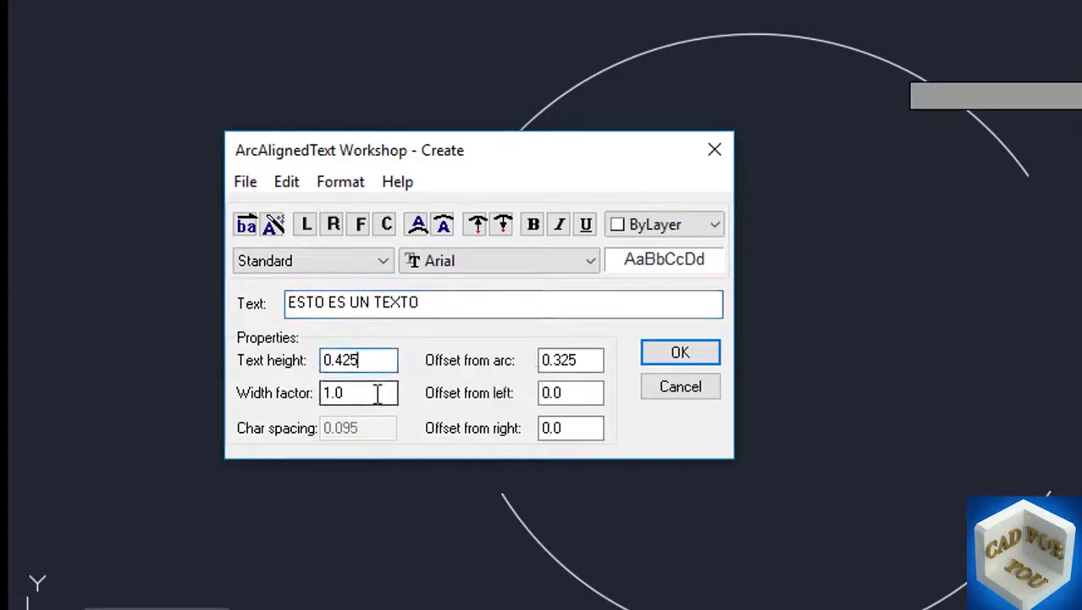
click(590, 362)
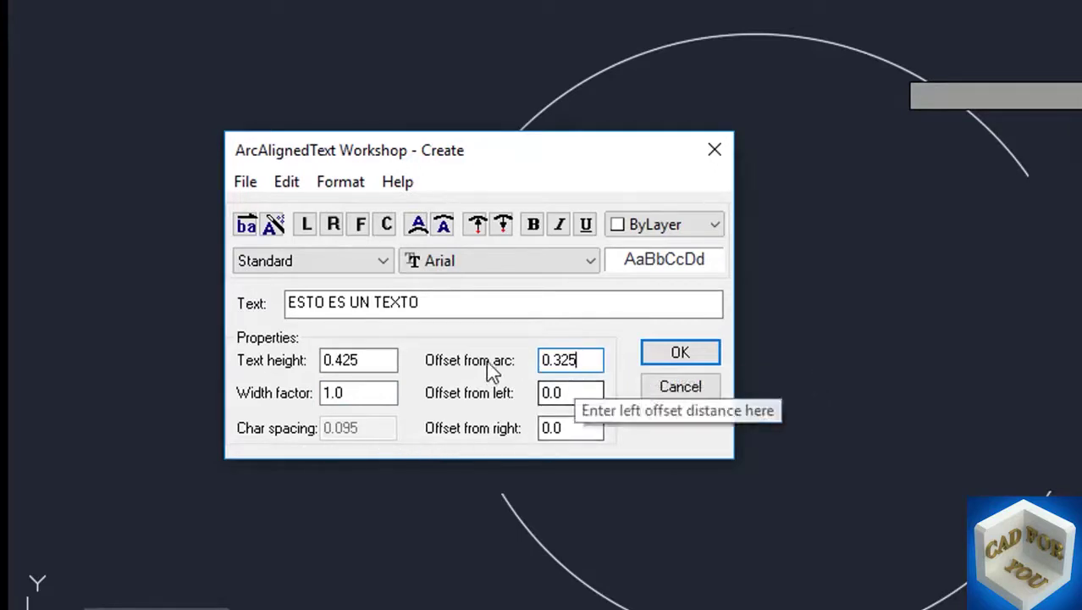
click(567, 398)
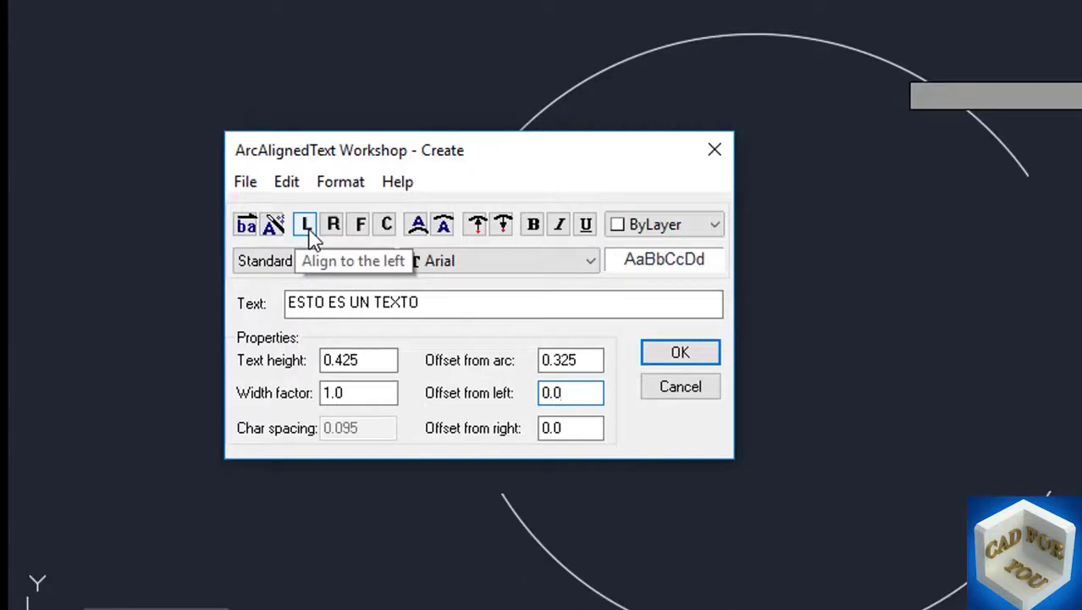
Step: Center the text along the arc, orient it outward from the center and make it bold
click(387, 227)
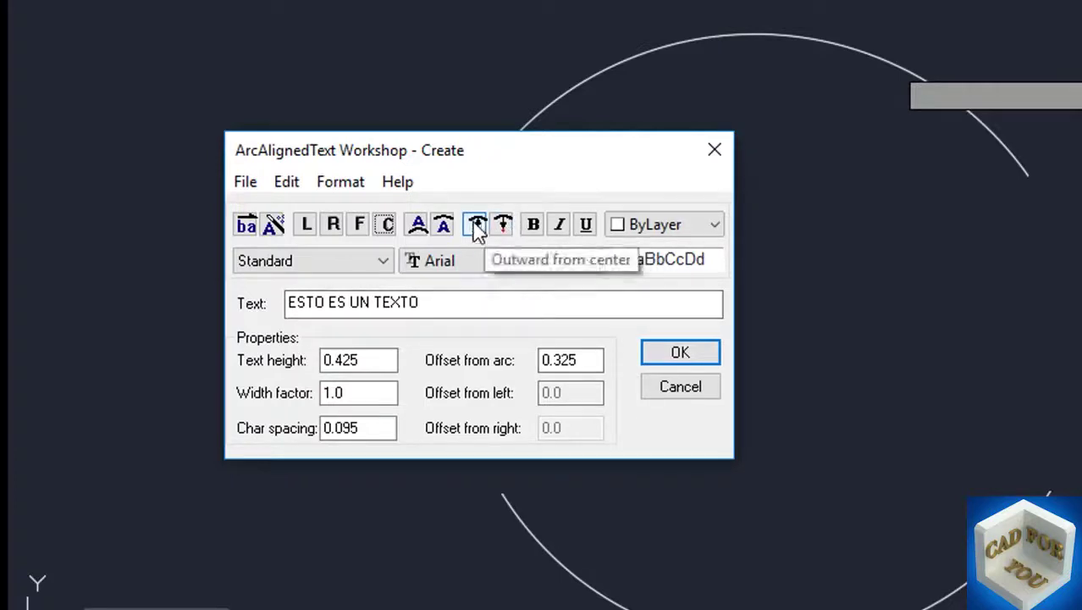
click(479, 228)
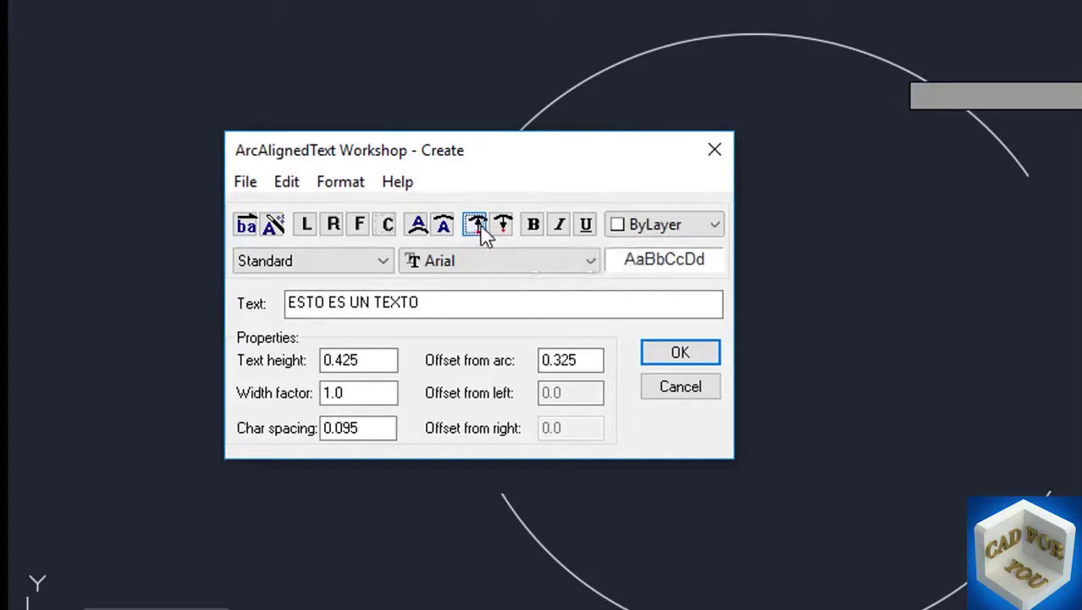
click(534, 229)
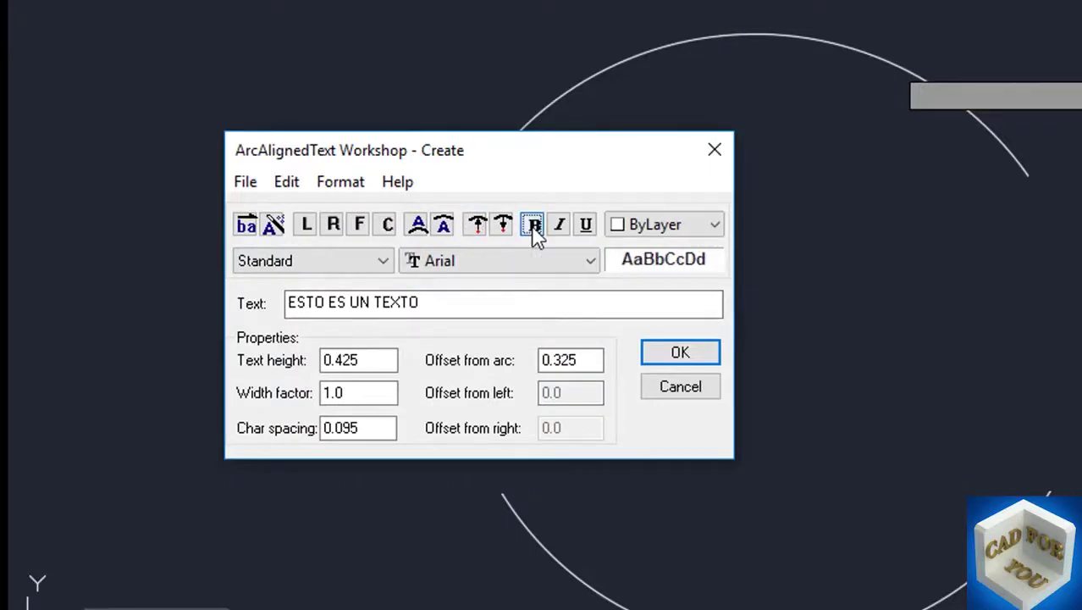
Step: Examine the colors, fonts and text styles available for the arc text
click(697, 228)
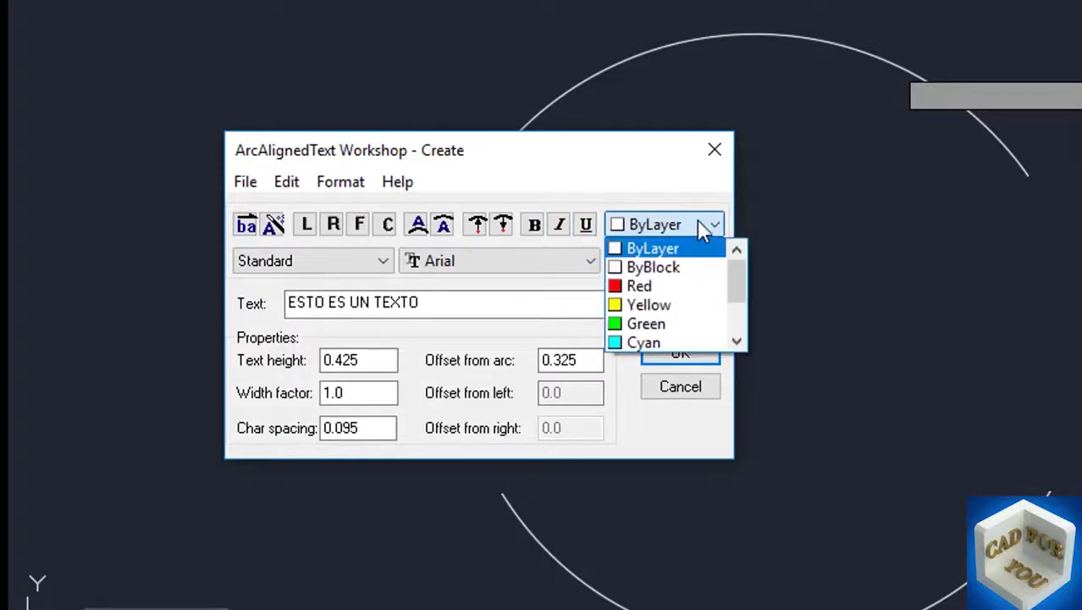
mouse_move(736, 283)
mouse_down()
mouse_move(737, 337)
mouse_move(736, 266)
mouse_up()
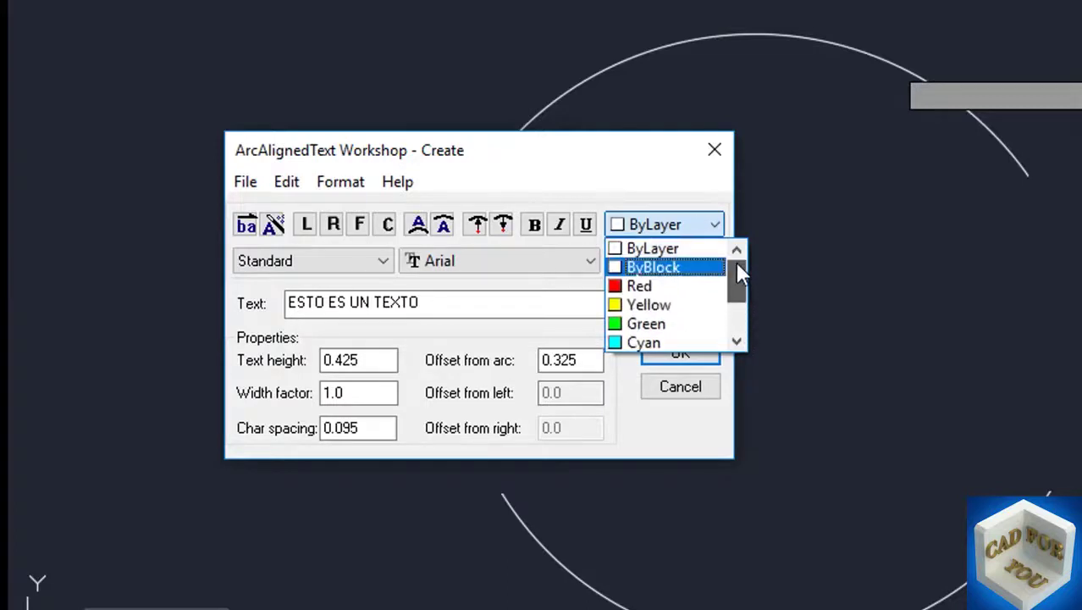
click(663, 226)
click(465, 261)
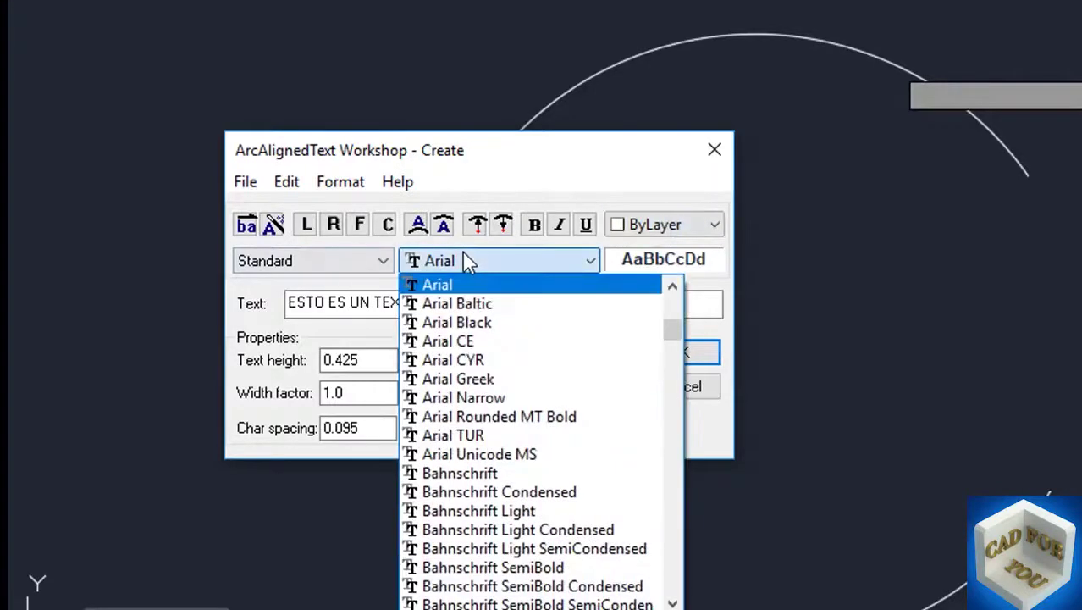
click(468, 261)
click(385, 261)
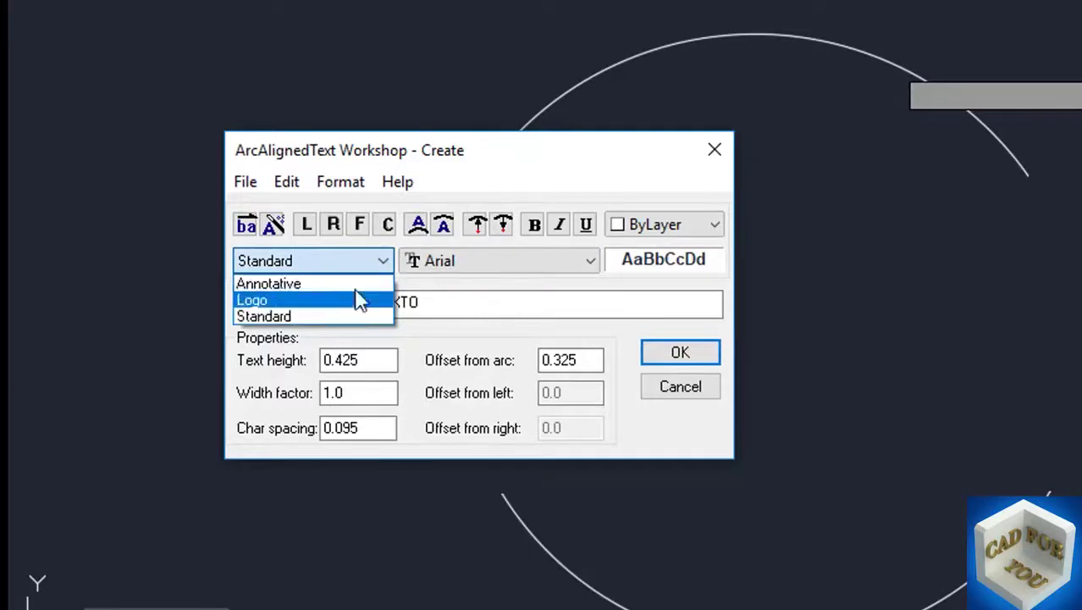
click(385, 261)
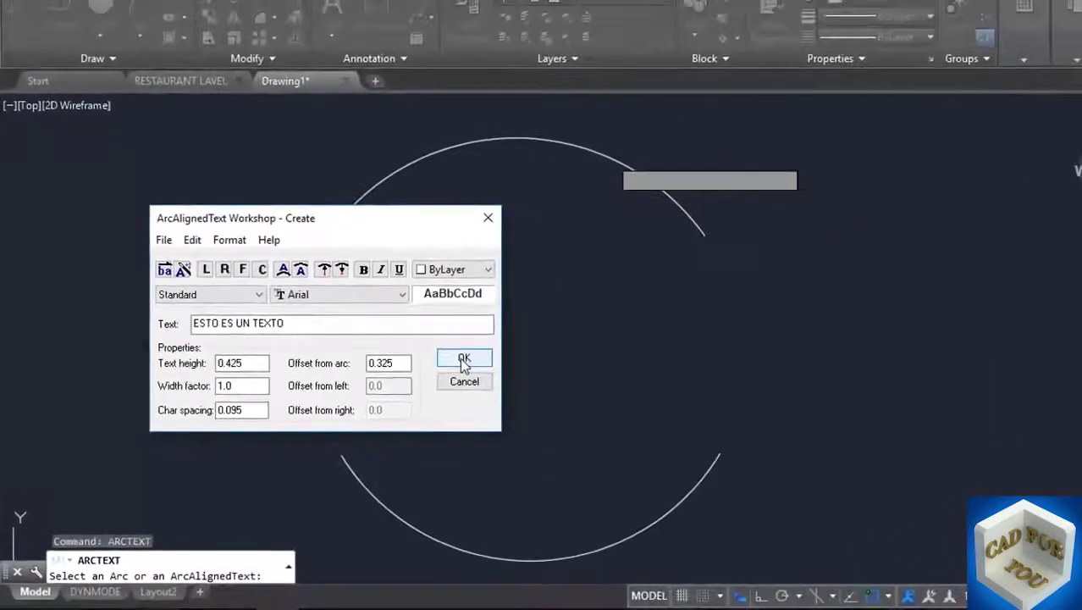
Step: Create the bold, centered arc text above the upper arc with the current settings
click(572, 356)
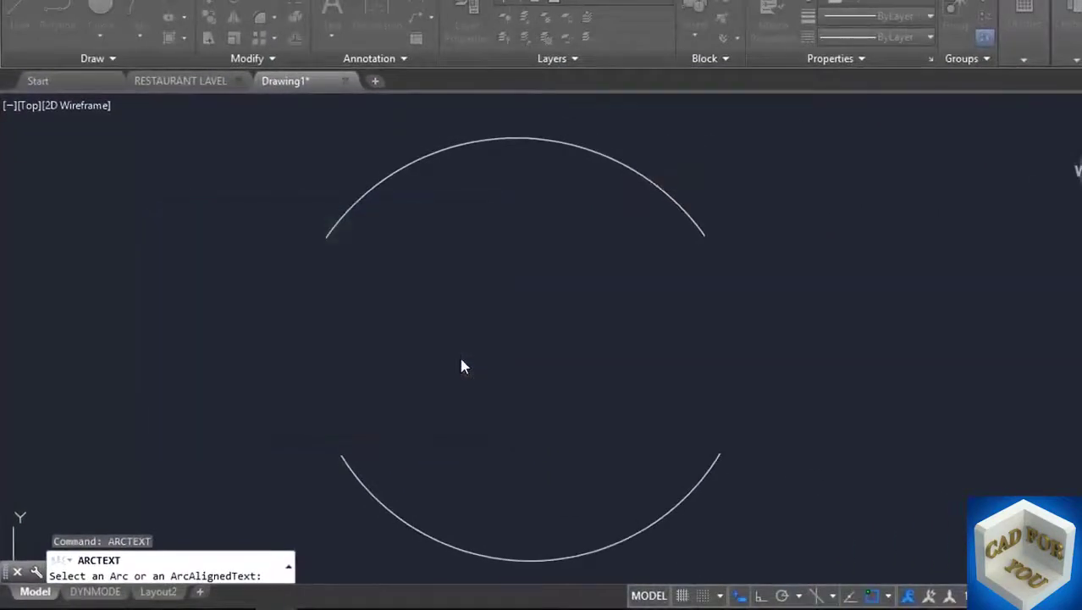
scroll(459, 356, down, 3)
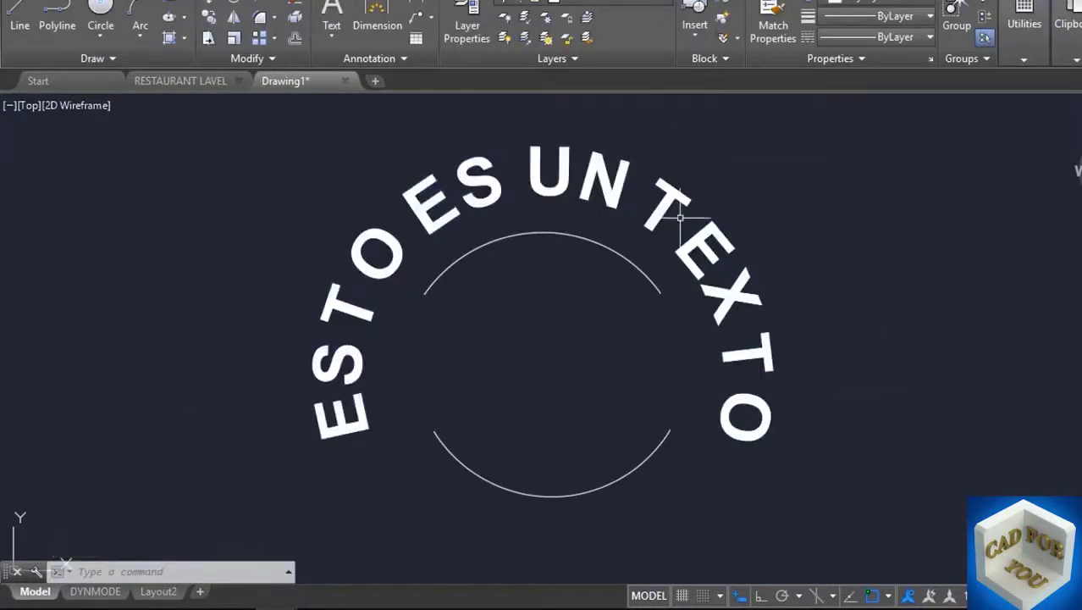
Step: Open the properties of the upper arc text and set its height to 0.1
click(418, 203)
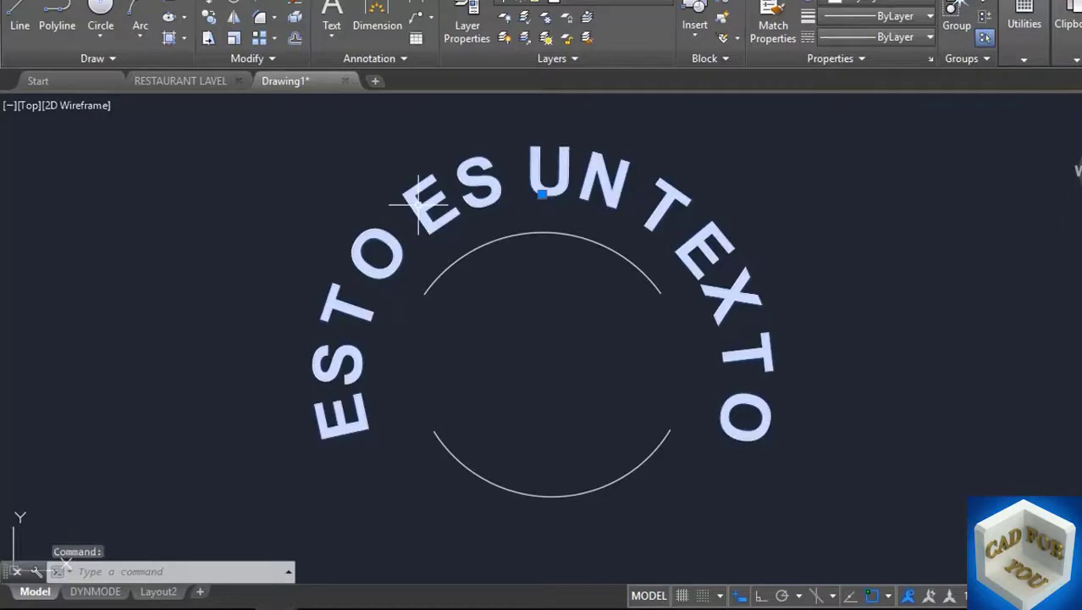
key(ctrl+1)
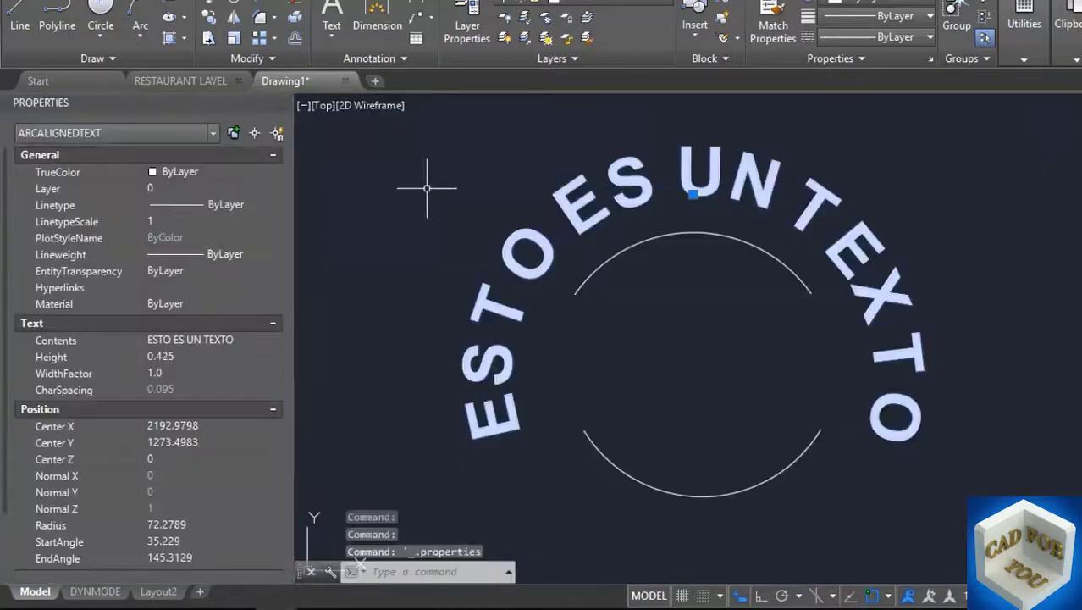
click(176, 355)
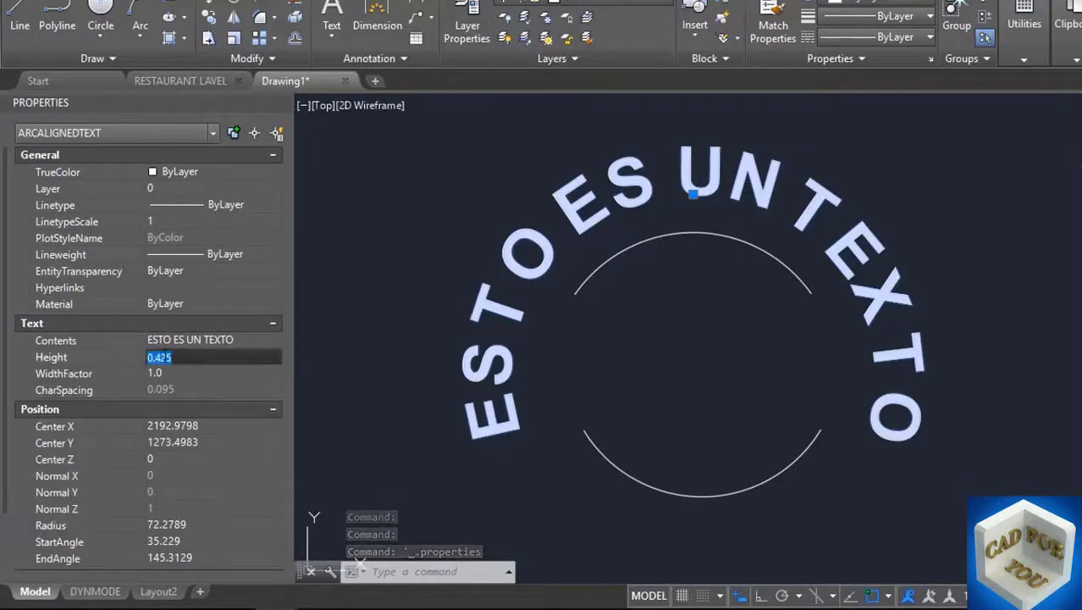
click(157, 356)
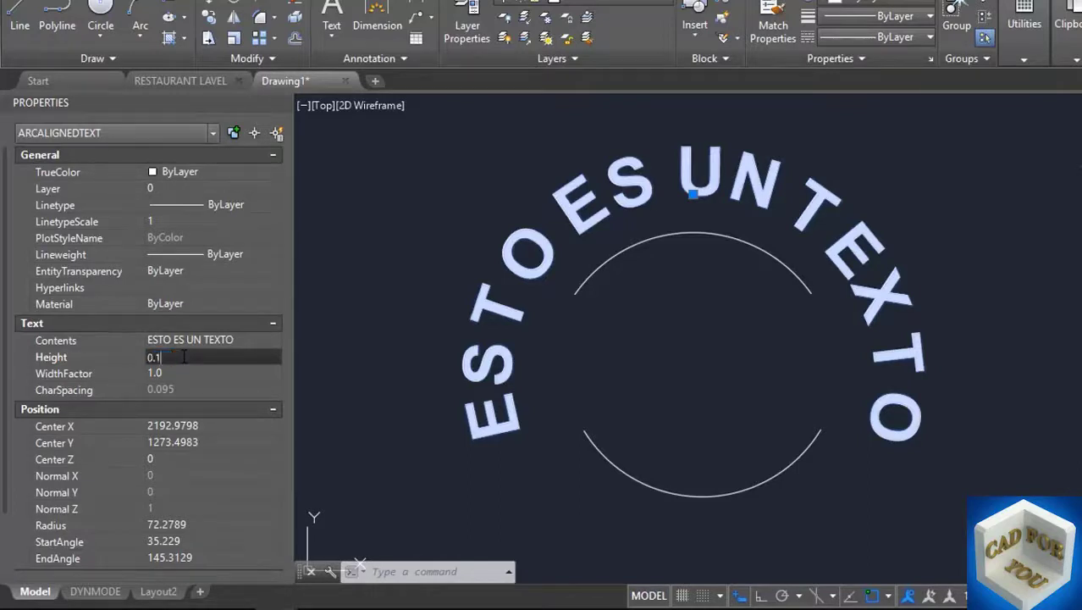
key(Tab)
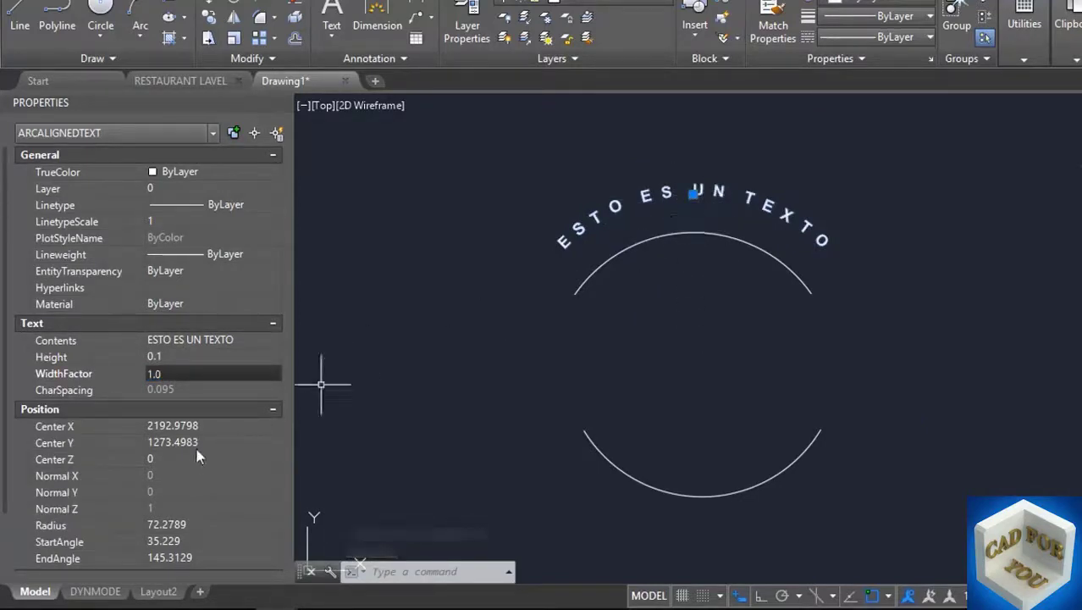
Step: Set the upper arc text's offset from the arc to 0
scroll(254, 425, down, 2)
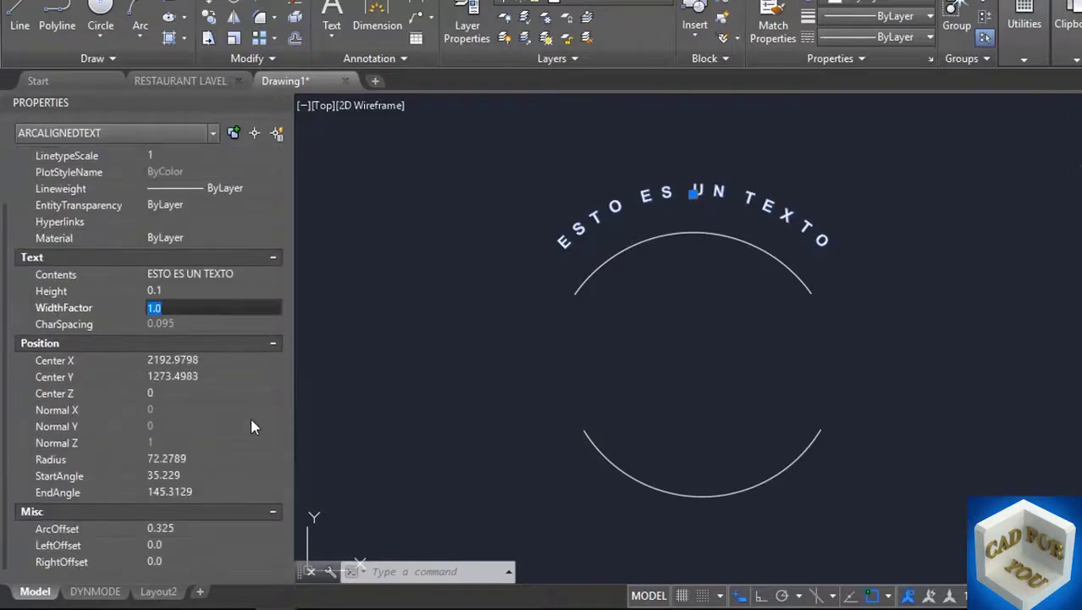
click(174, 529)
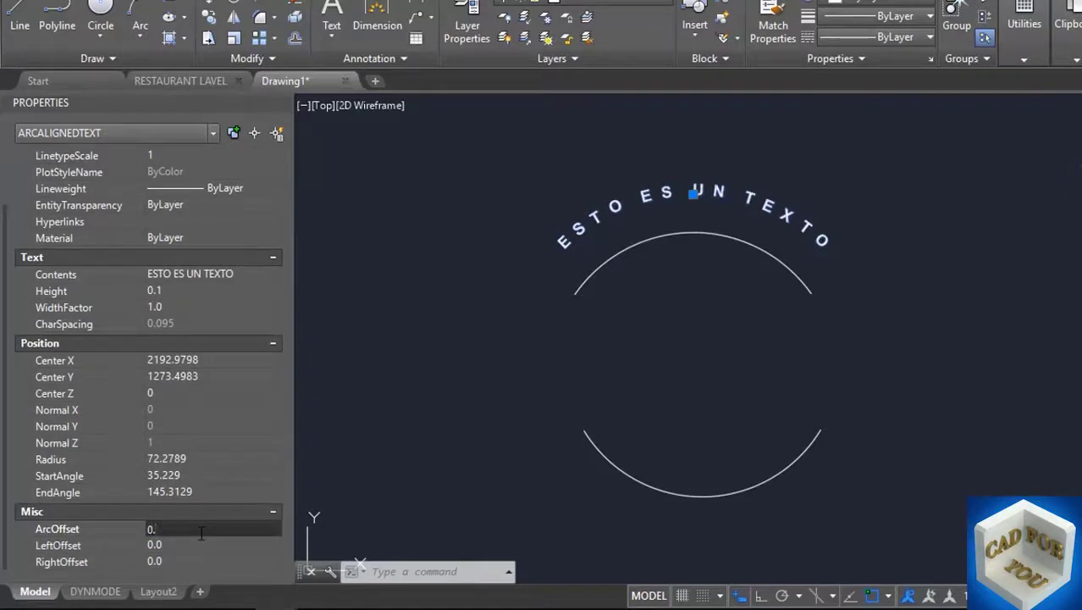
text(0)
key(Return)
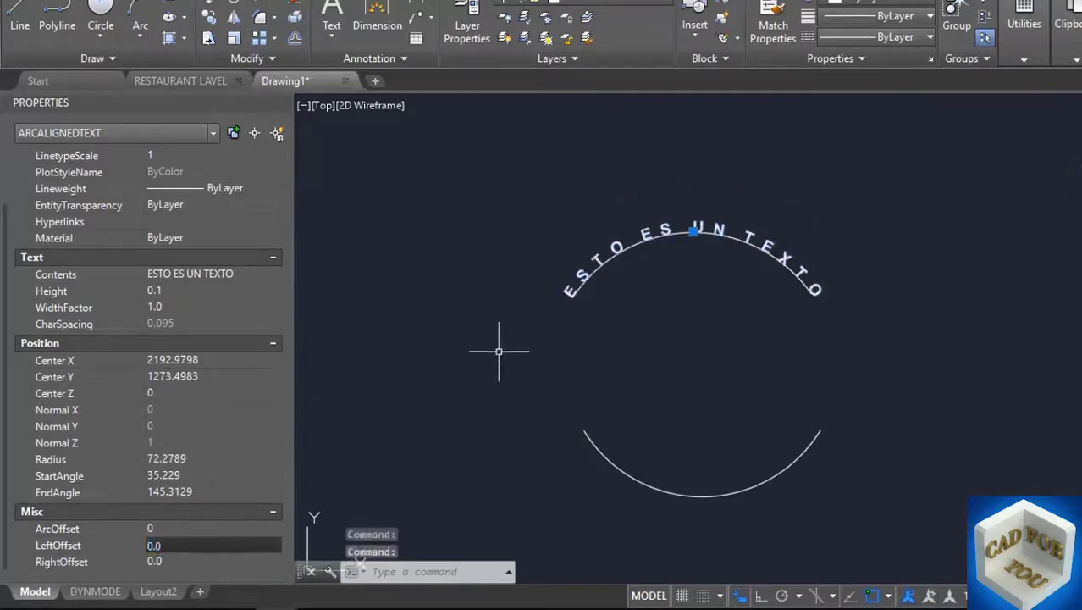
Step: Set the upper arc text's offset from the arc to 0.1 and deselect the text
click(169, 528)
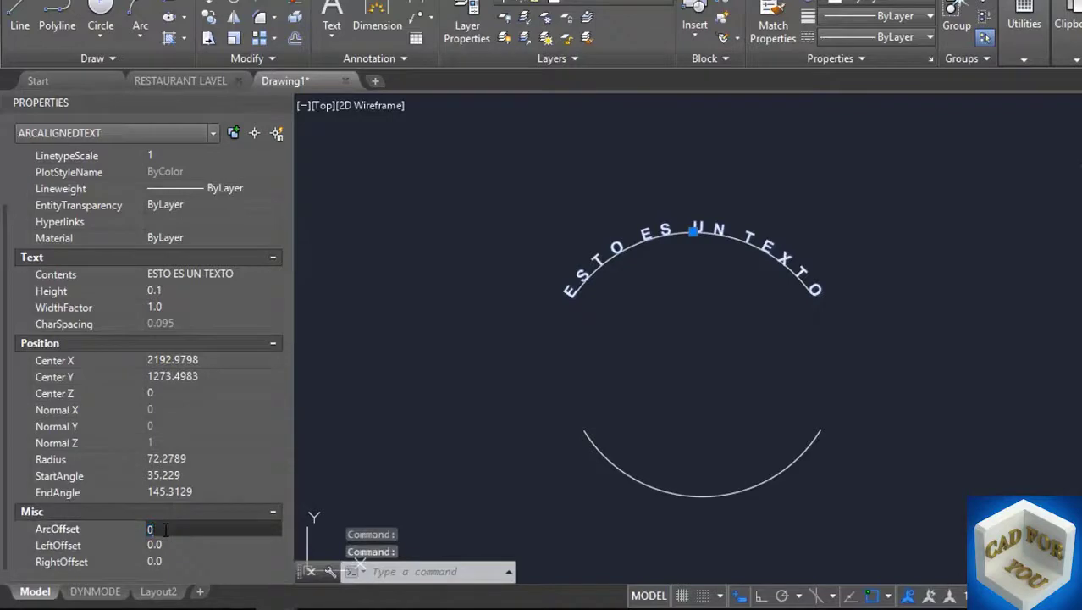
text(0.1)
key(Return)
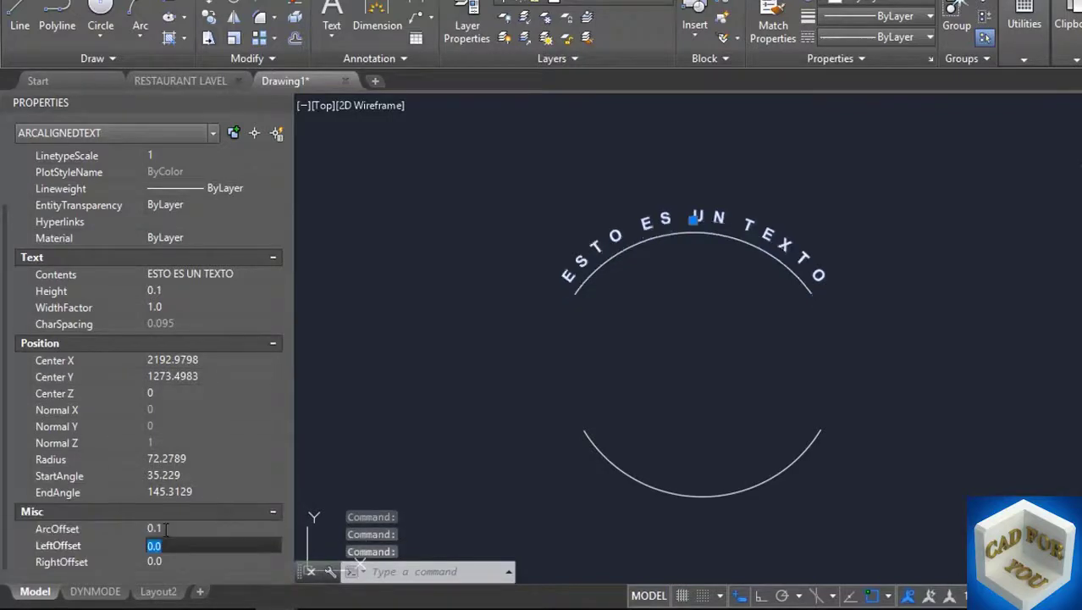
key(Escape)
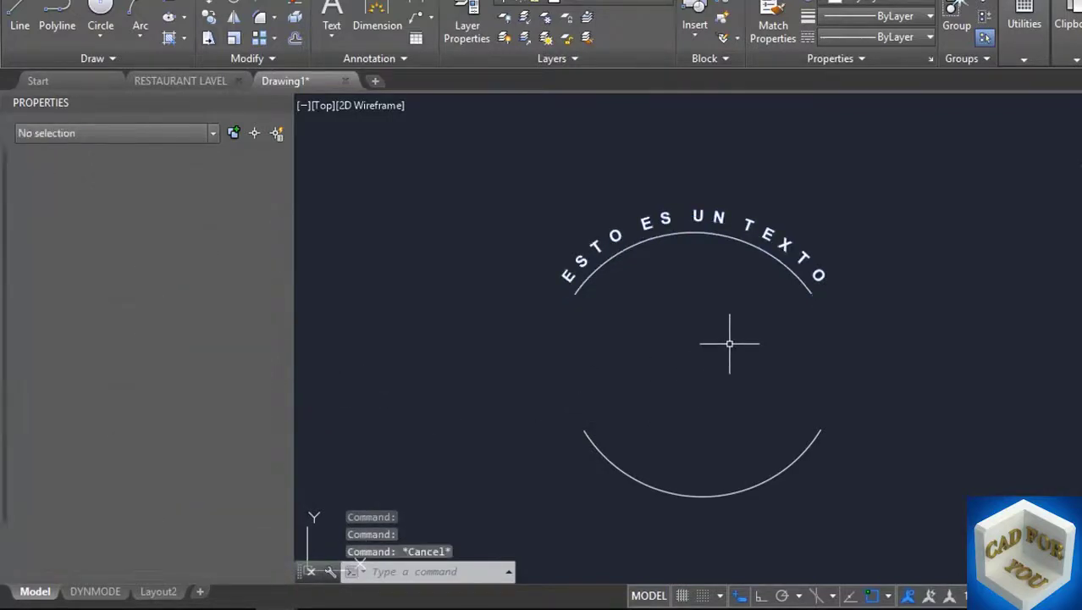
Step: Start an arc-aligned text on the lower arc and enter the text ESTO ES OTRO TEXTO
middle_drag(705, 273, 553, 245)
scroll(541, 201, up, 3)
mouse_move(473, 226)
middle_down()
mouse_move(651, 240)
mouse_move(595, 170)
middle_up()
middle_drag(598, 157, 602, 161)
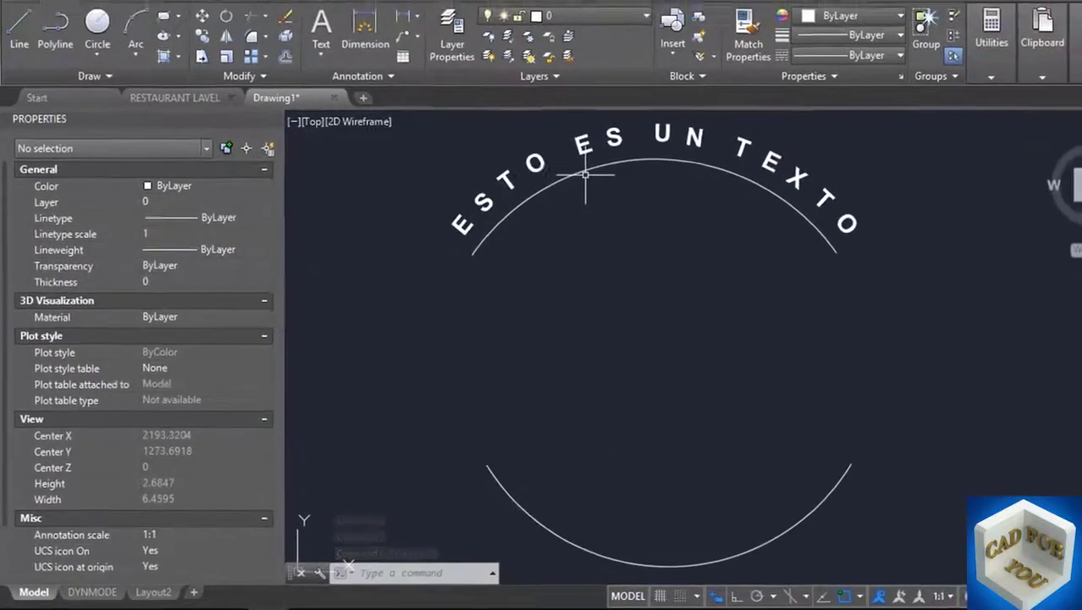
key(Escape)
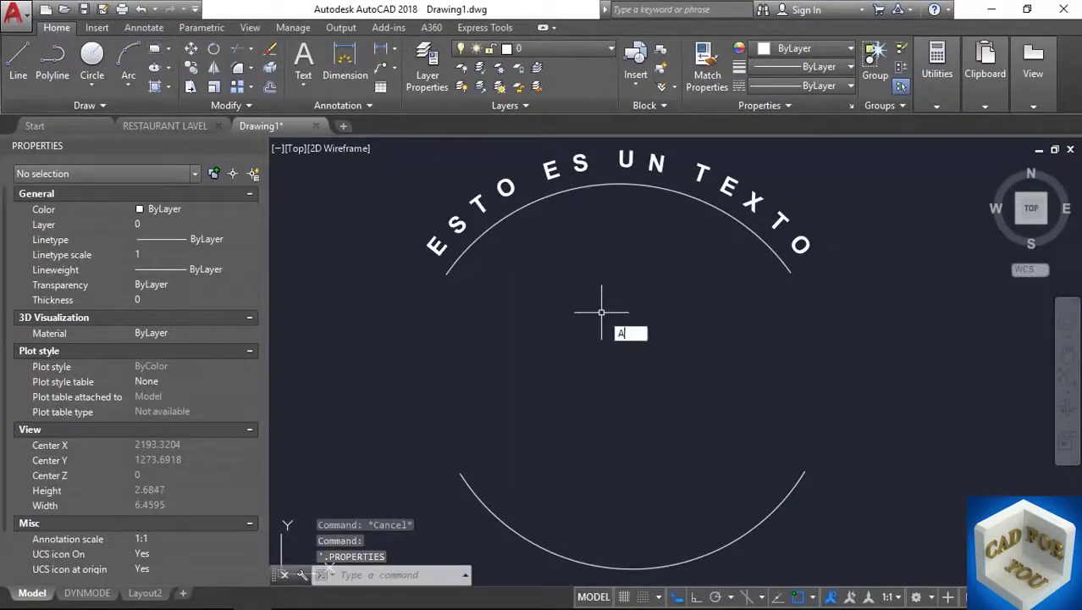
key(Escape)
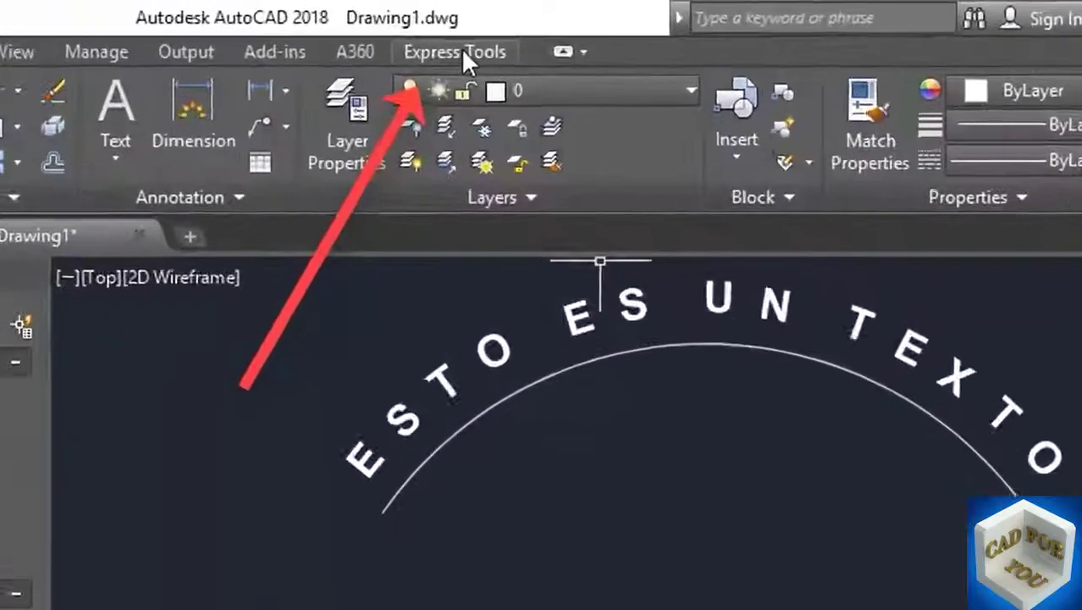
click(484, 30)
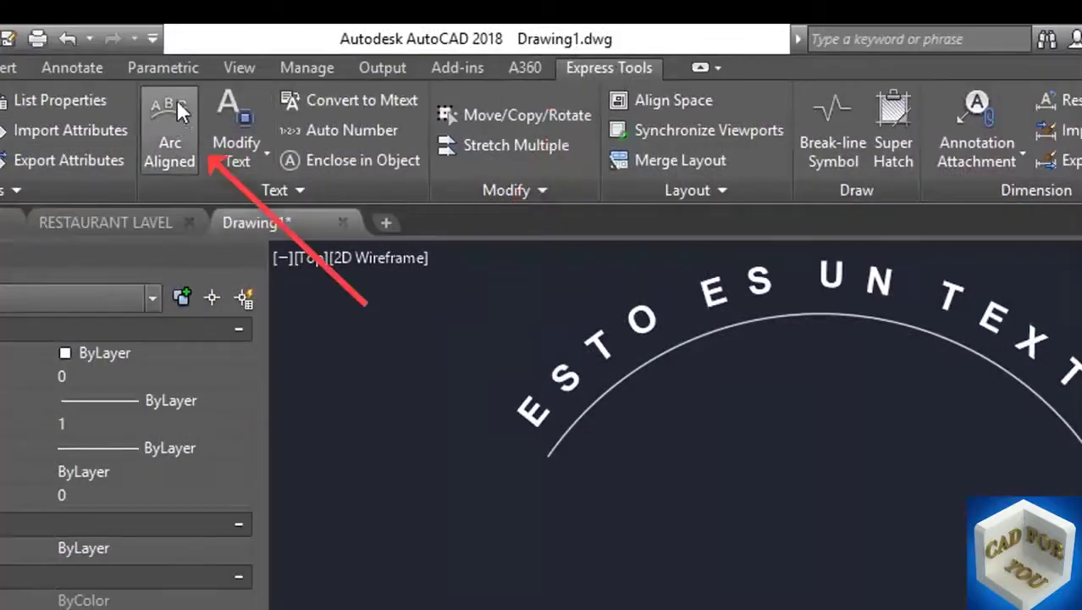
click(185, 132)
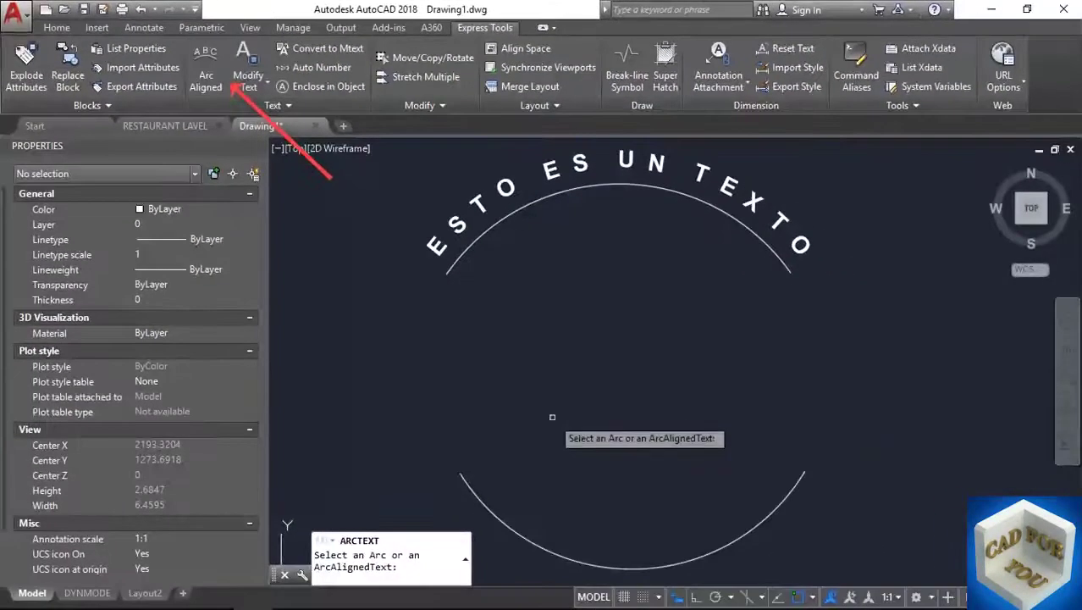
click(493, 515)
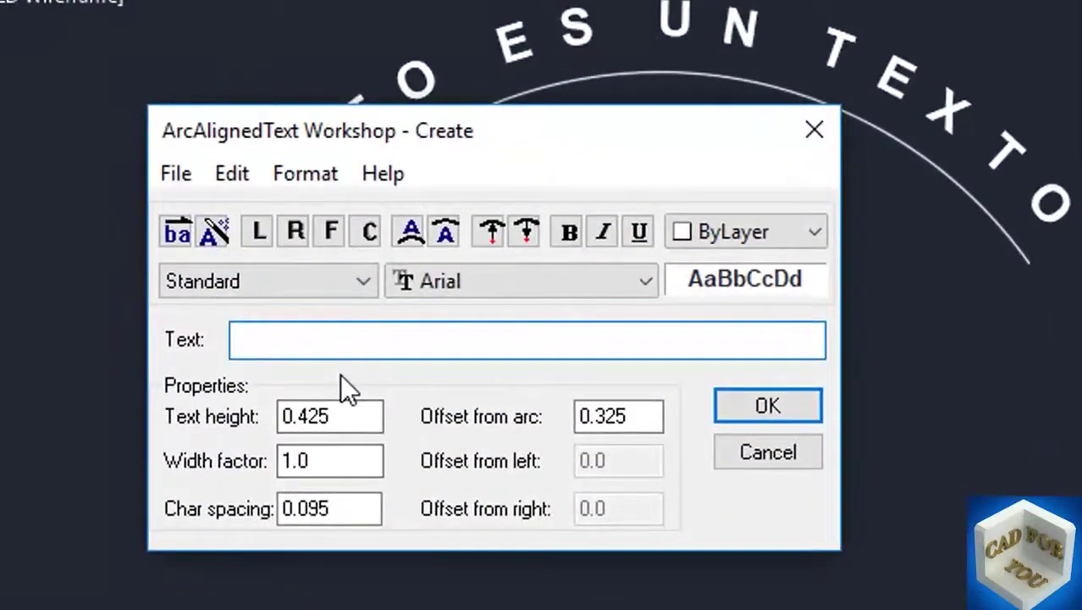
text(ESTO ES )
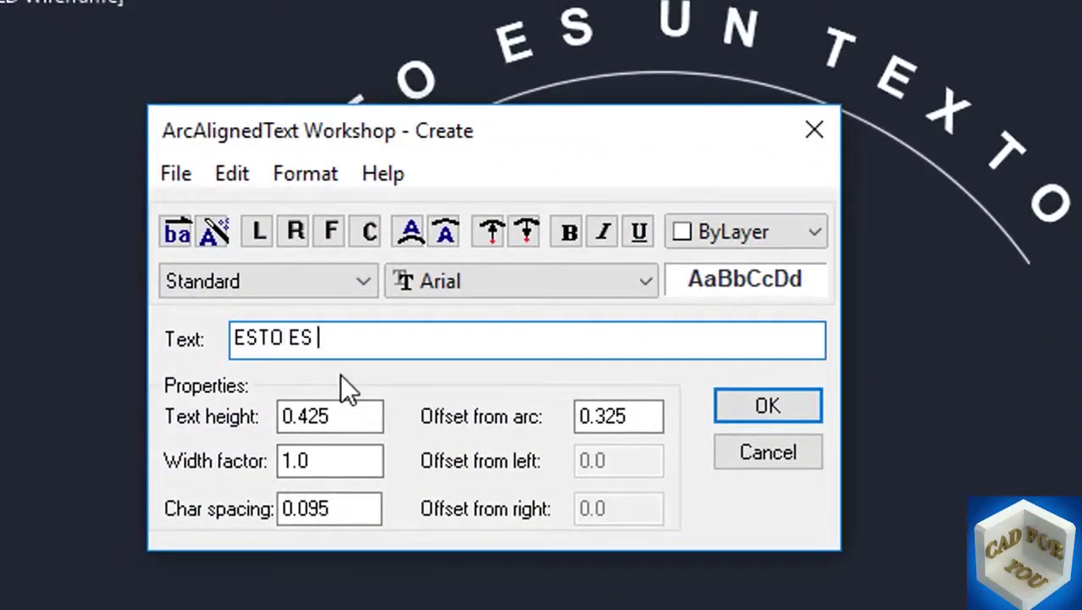
text(OTRO TEXTO)
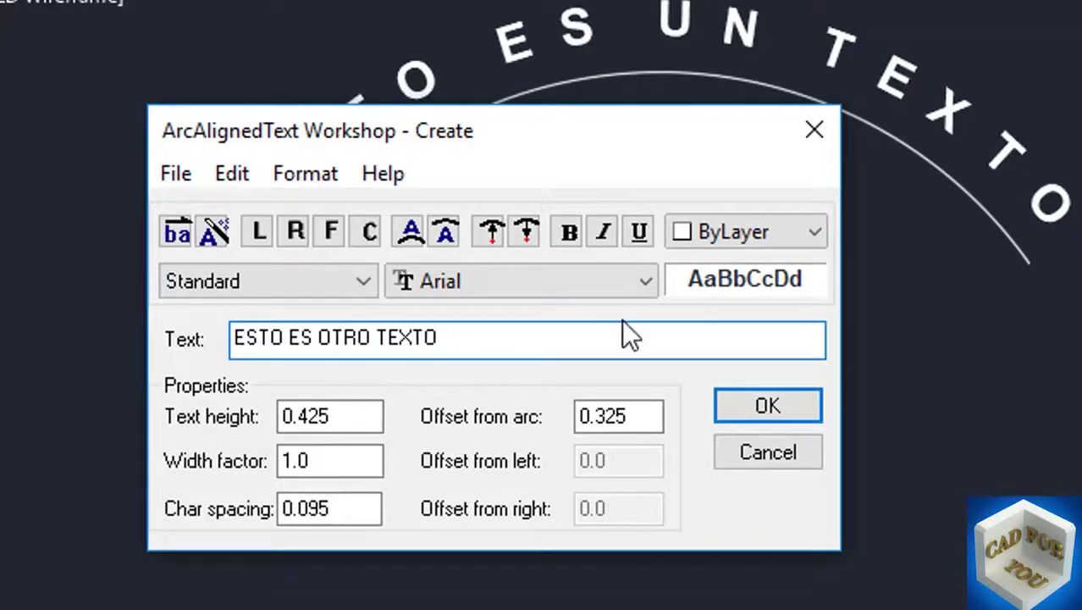
Step: Place the new text on the concave side of the arc and orient it outward from the center
click(442, 234)
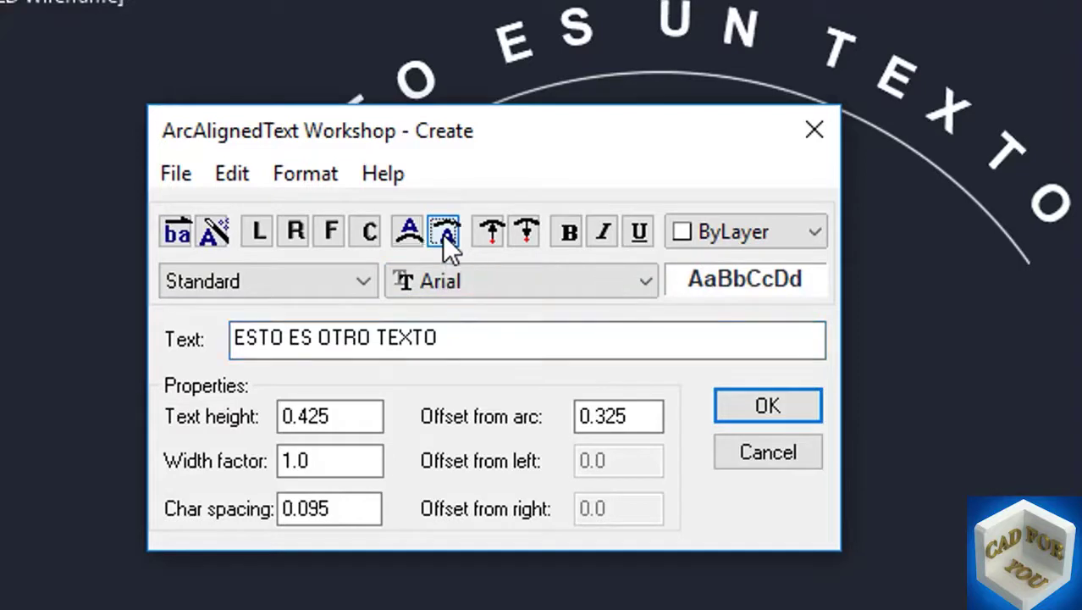
click(521, 235)
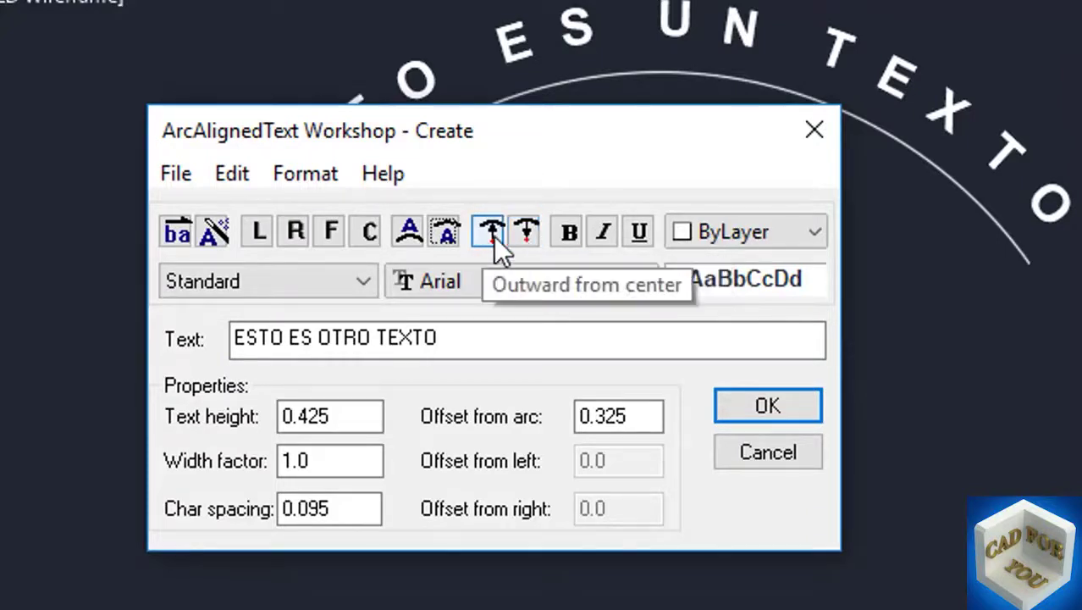
click(496, 237)
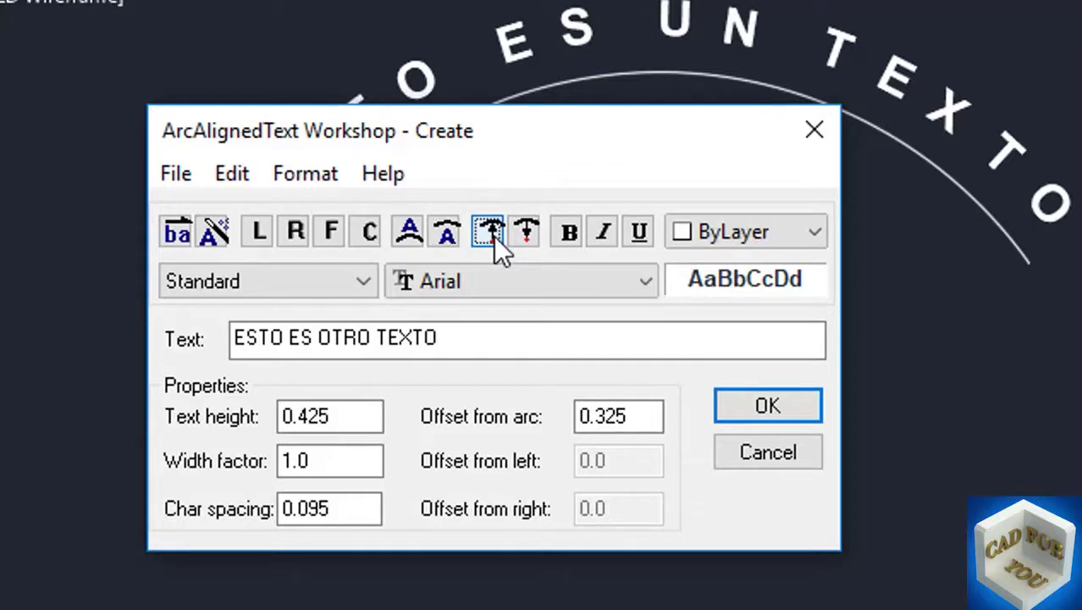
Step: Set both the text height and the offset from the arc to 0.1 for the lower text
click(365, 416)
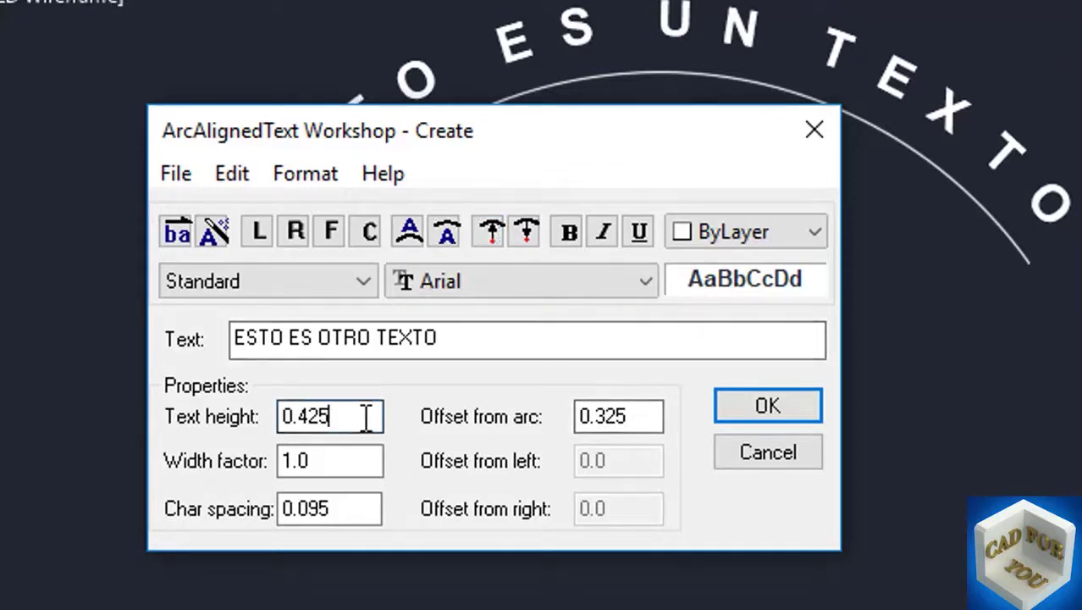
drag(331, 425, 352, 426)
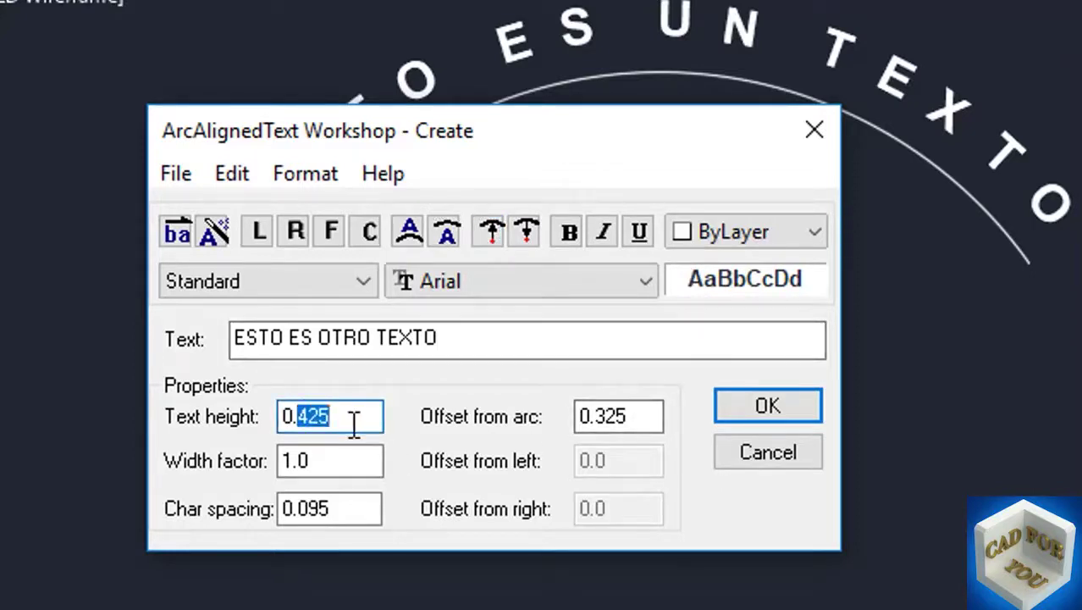
text(1)
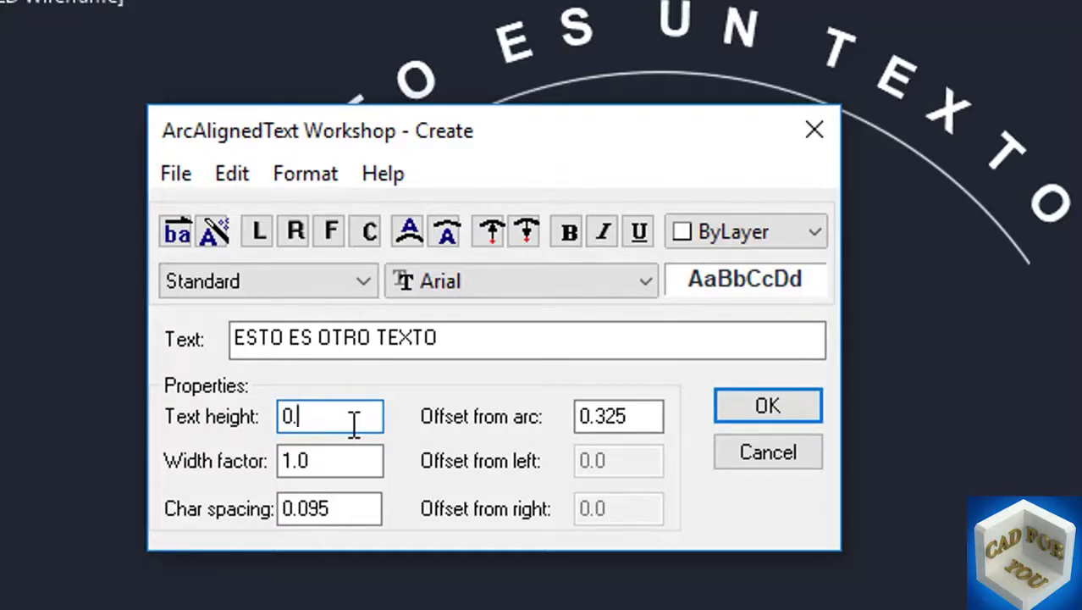
click(595, 416)
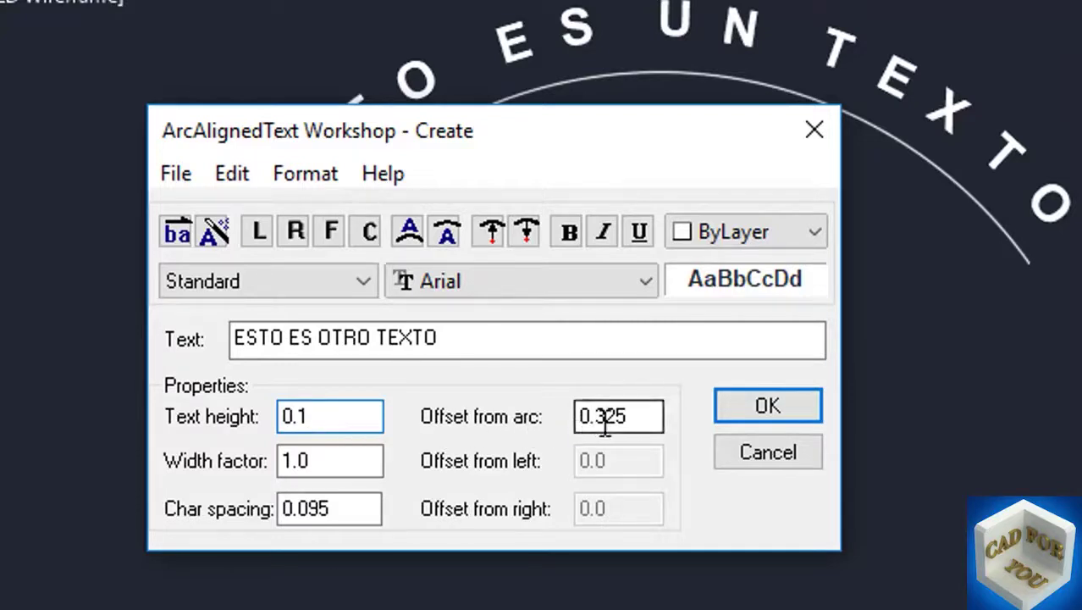
drag(595, 415, 647, 427)
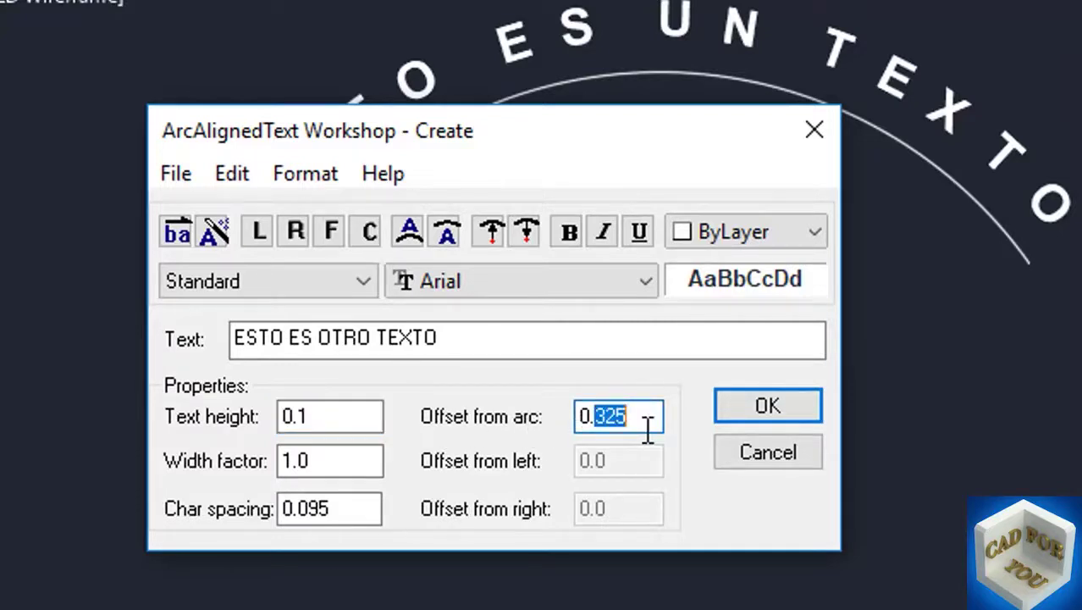
text(1)
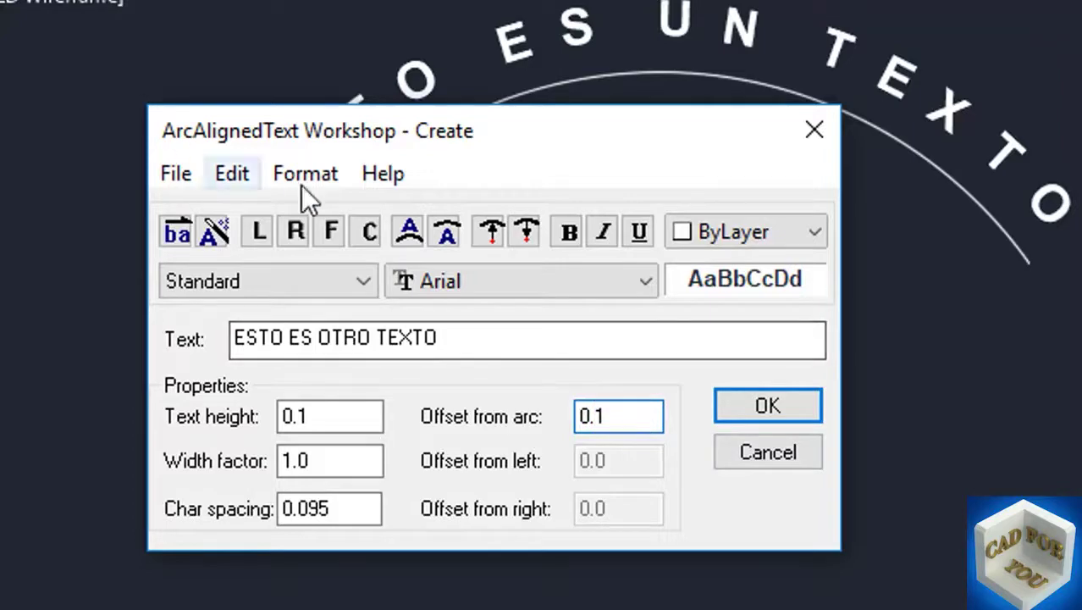
Step: Center the lower text along its arc without bold and create it
click(373, 230)
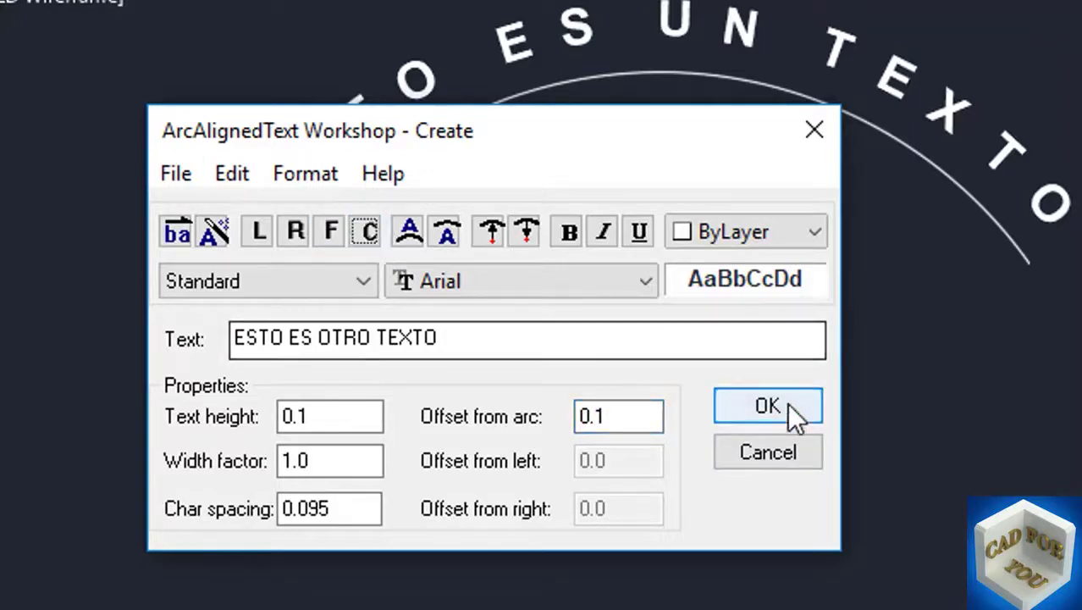
click(576, 232)
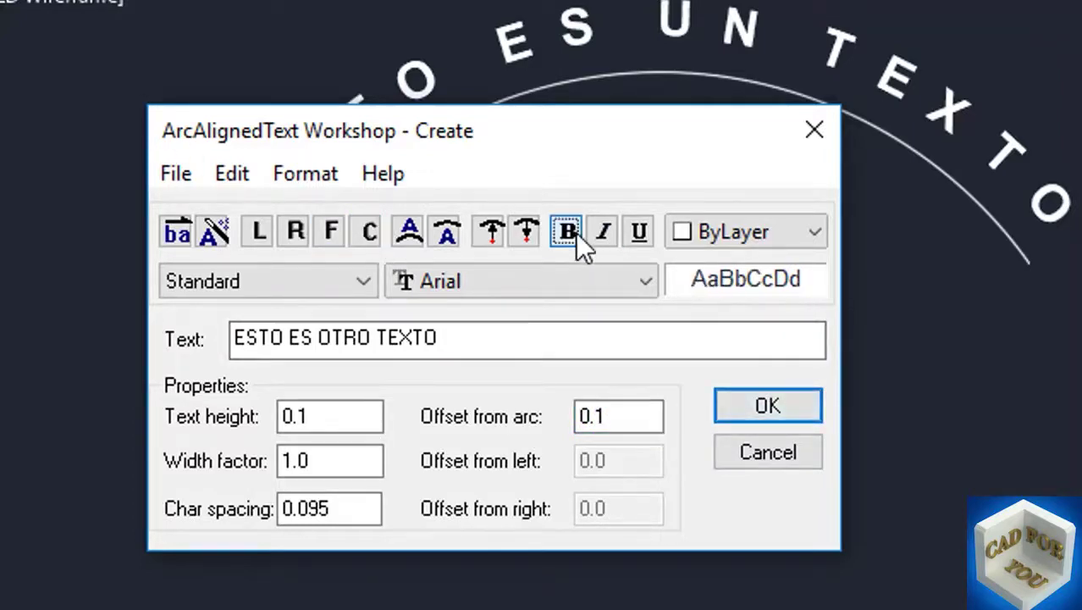
click(783, 405)
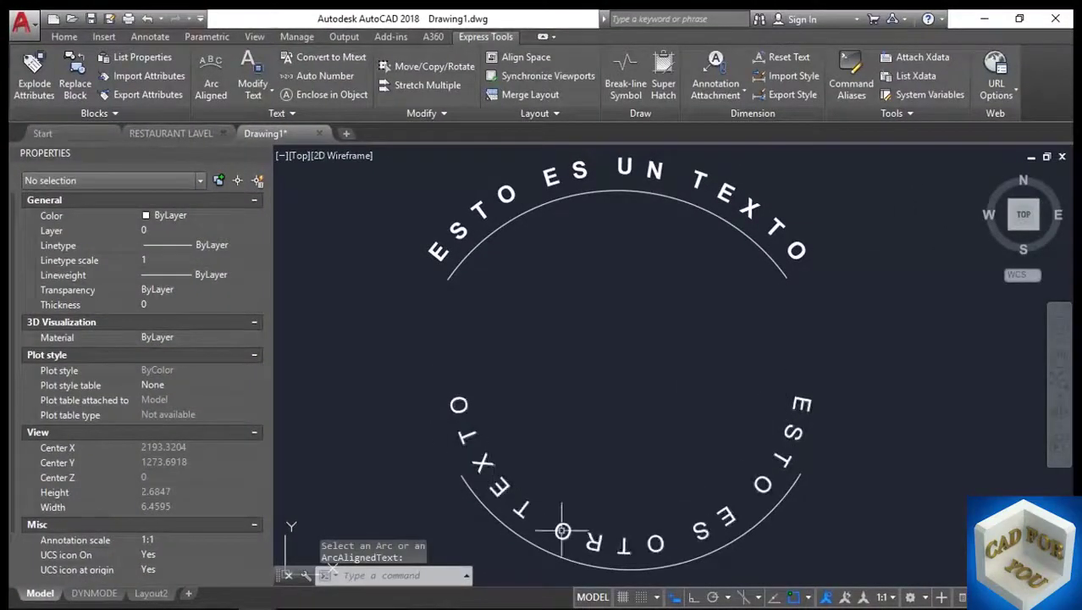
Step: Sketch a near-vertical line from the center of the circle down toward the lower text, ending in a short angled stroke
middle_drag(695, 431, 657, 432)
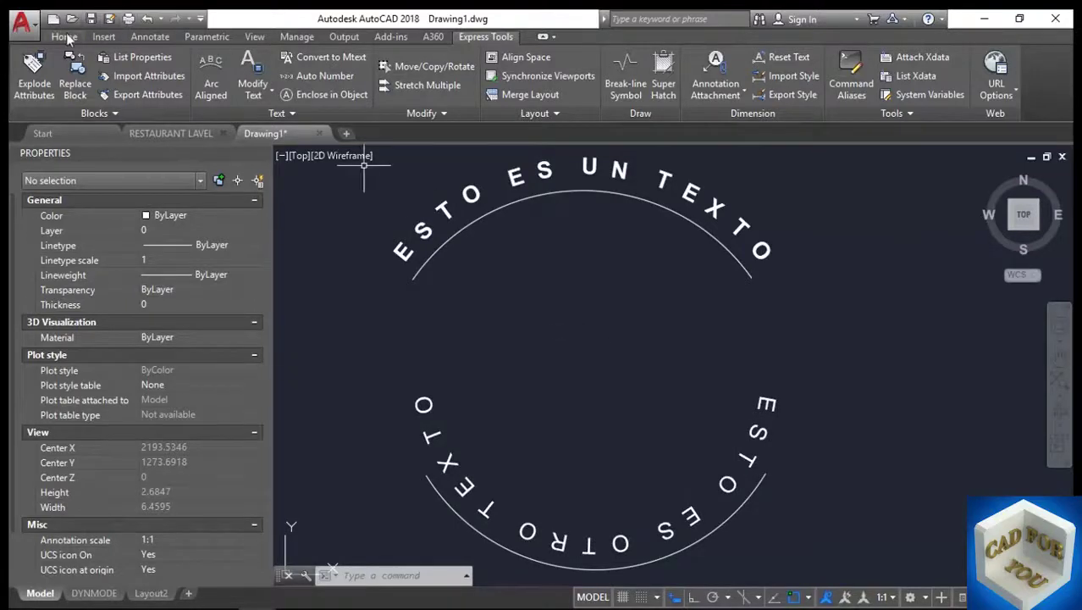
text(l)
key(Return)
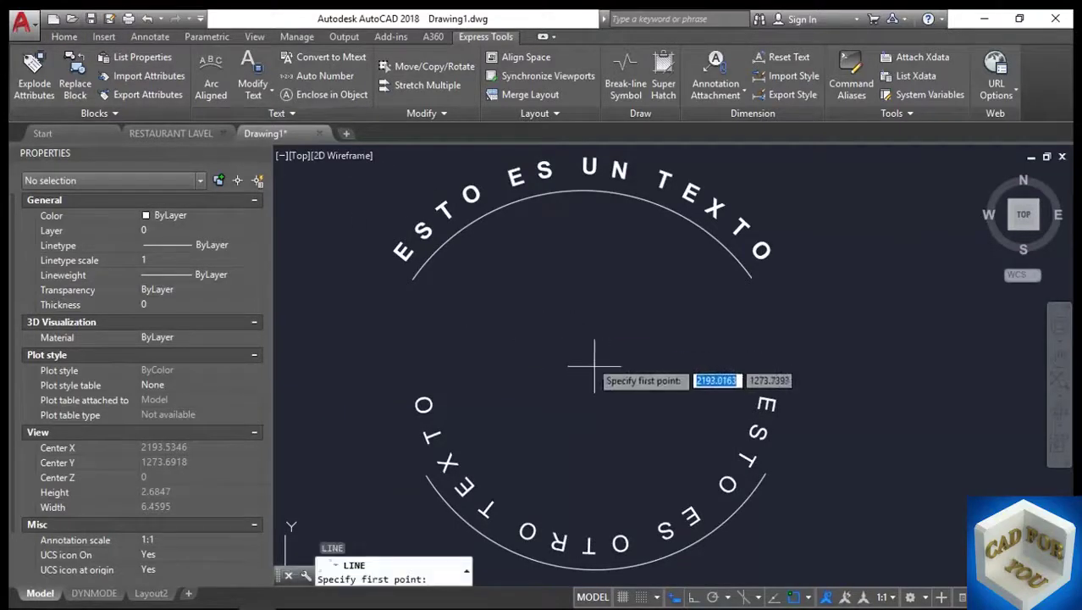
click(592, 364)
click(591, 482)
click(609, 475)
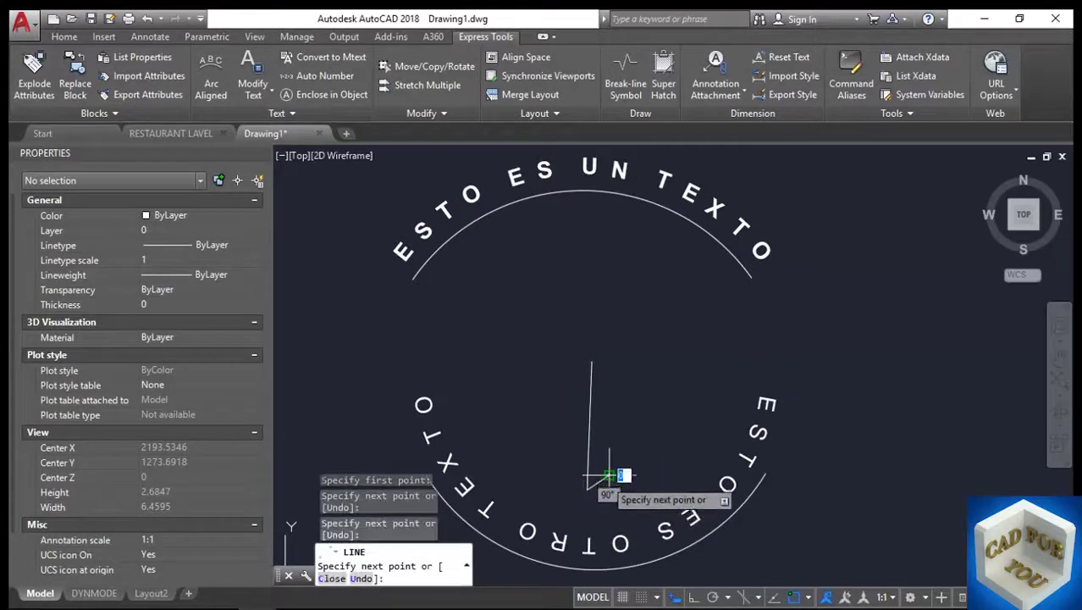
key(Escape)
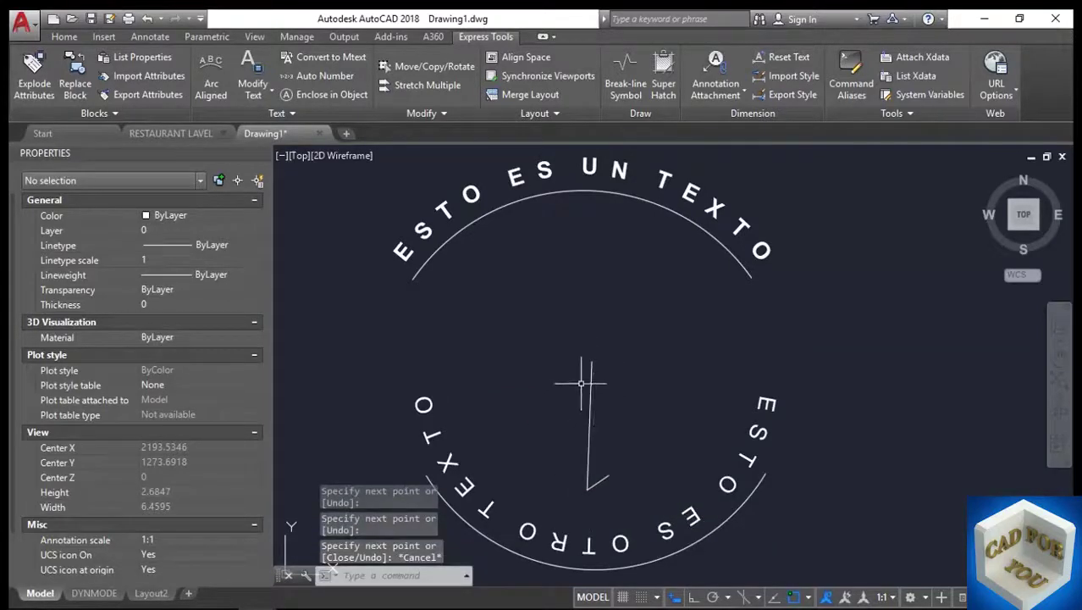
Step: Erase the two sketched line segments between the circle's center and the lower text
click(617, 381)
click(579, 496)
key(Delete)
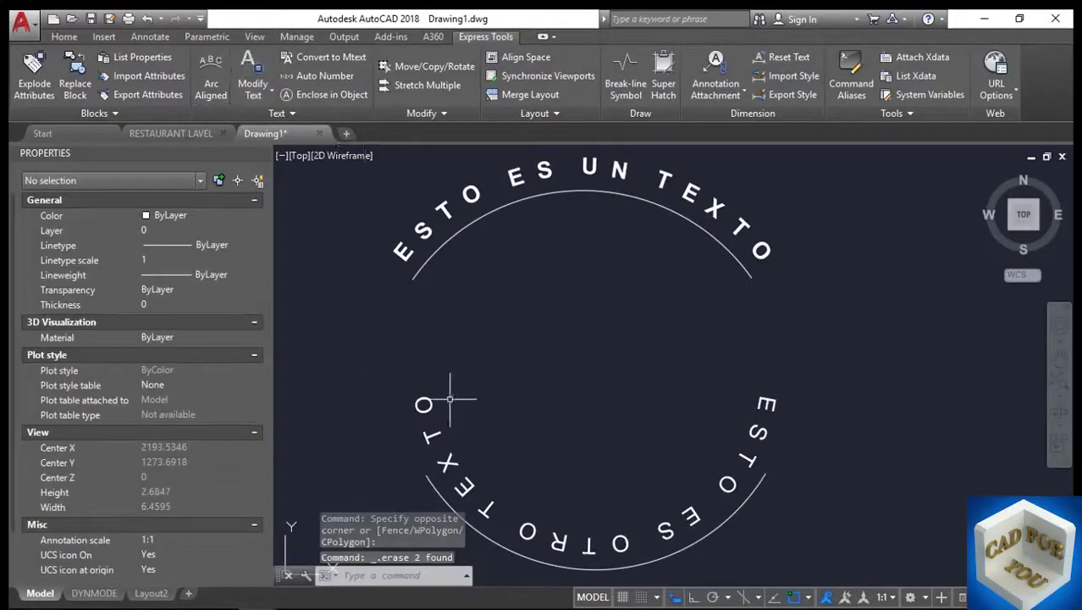
Step: Start another arc-aligned text on the lower arc with ARCTEXT and enter the text ESTO ES OTRO TEXTO
click(423, 405)
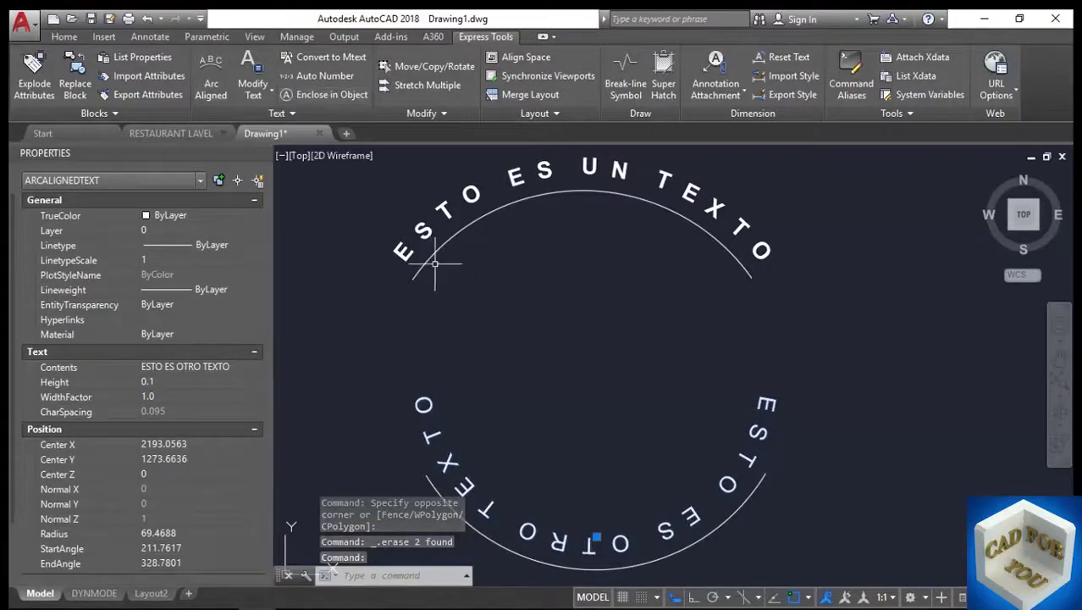
key(Escape)
click(211, 83)
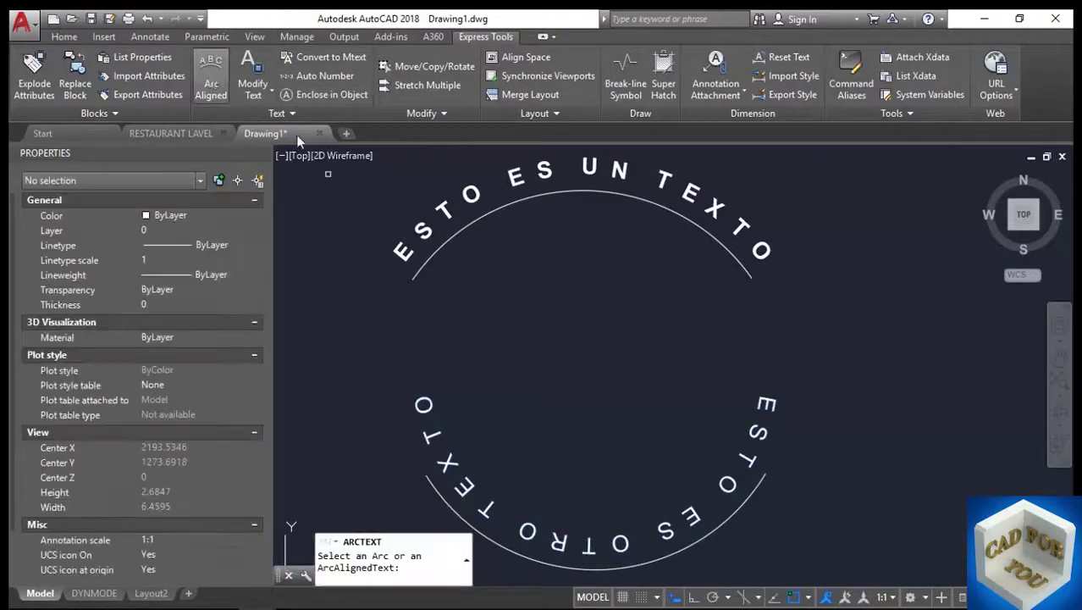
click(470, 529)
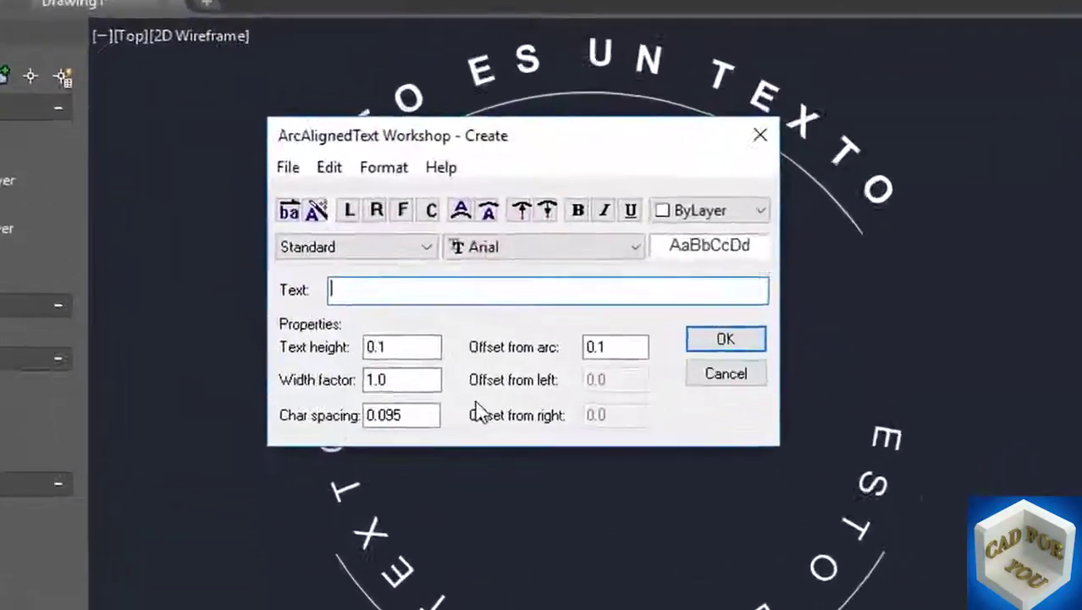
text(ESTO ES OTRO TEXTO)
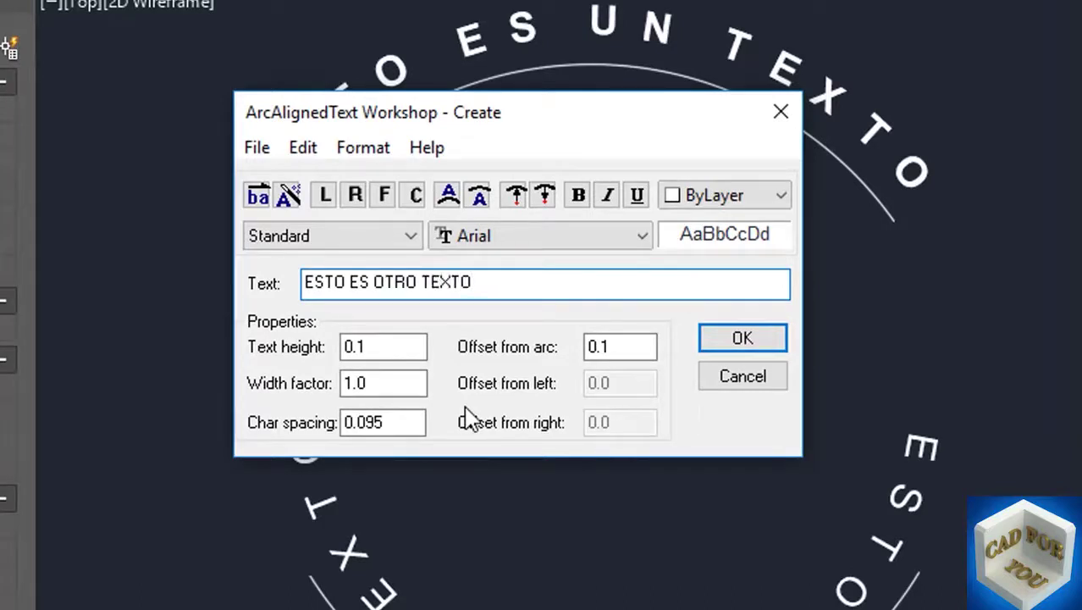
Step: Place the new text on the concave side of the arc, orient it inward to the center, and create it
click(478, 205)
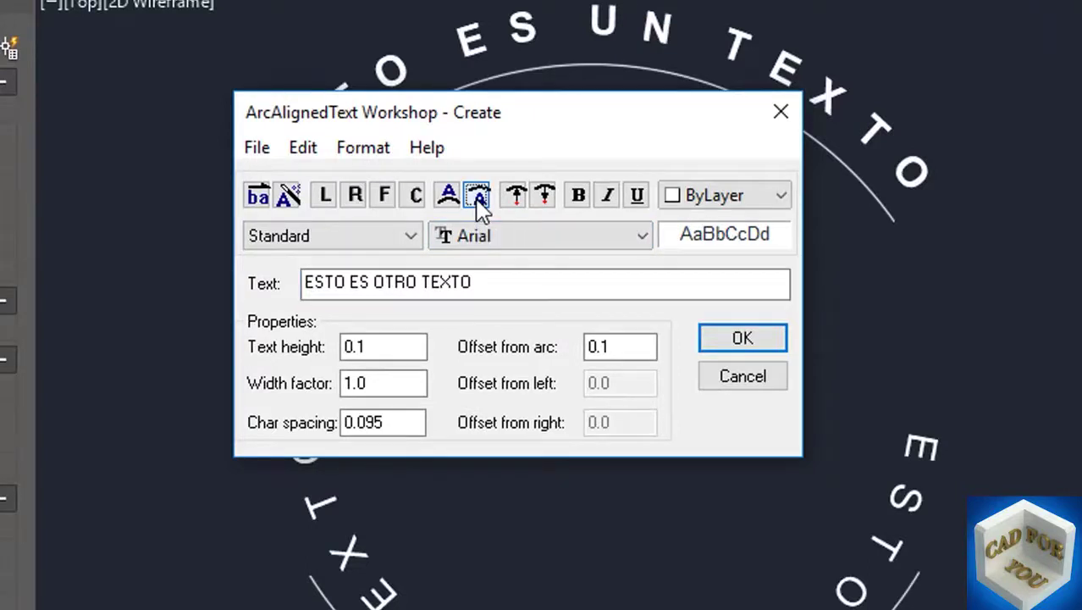
click(544, 202)
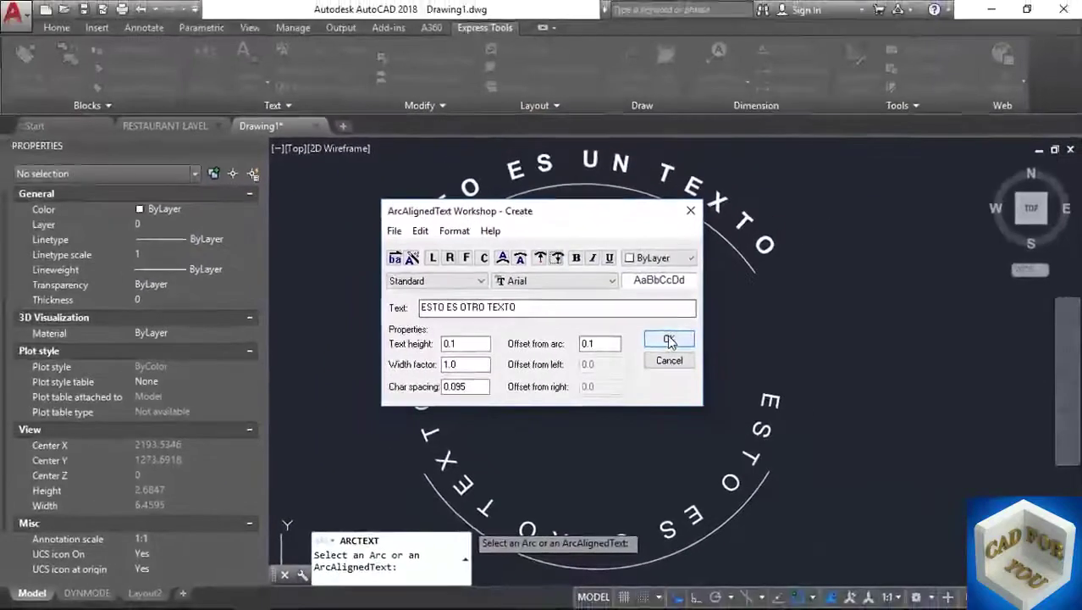
click(742, 338)
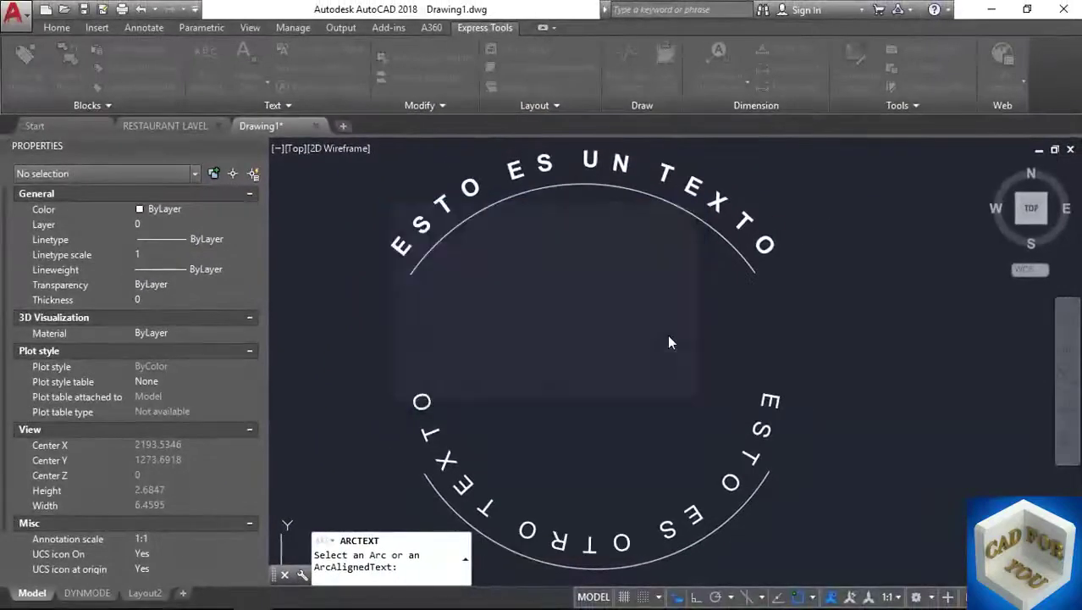
Step: Delete the earlier outward-facing text that overlaps the new text on the lower arc
click(422, 392)
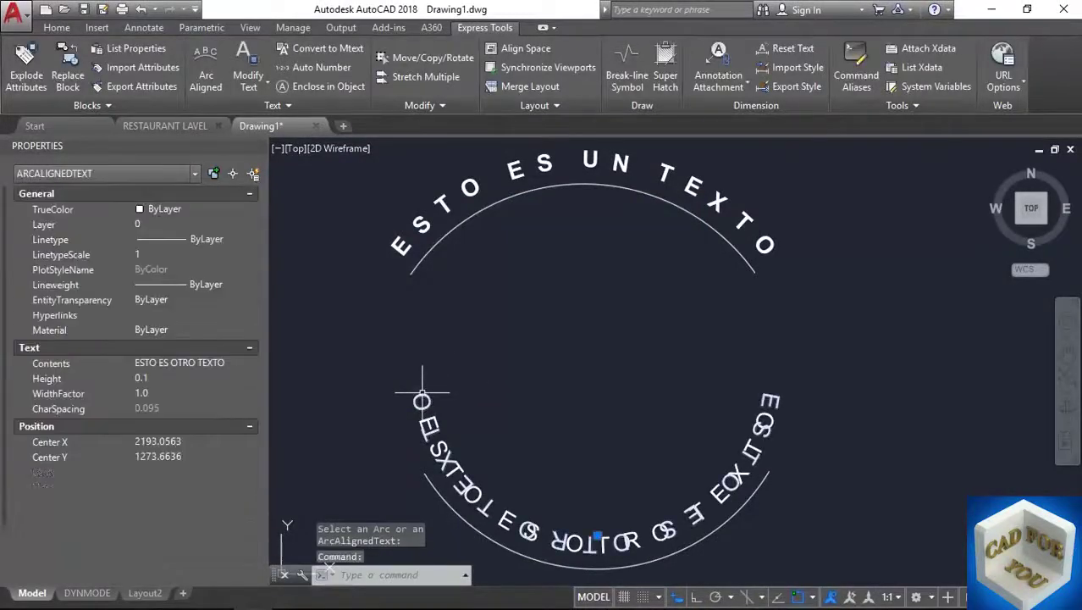
key(Delete)
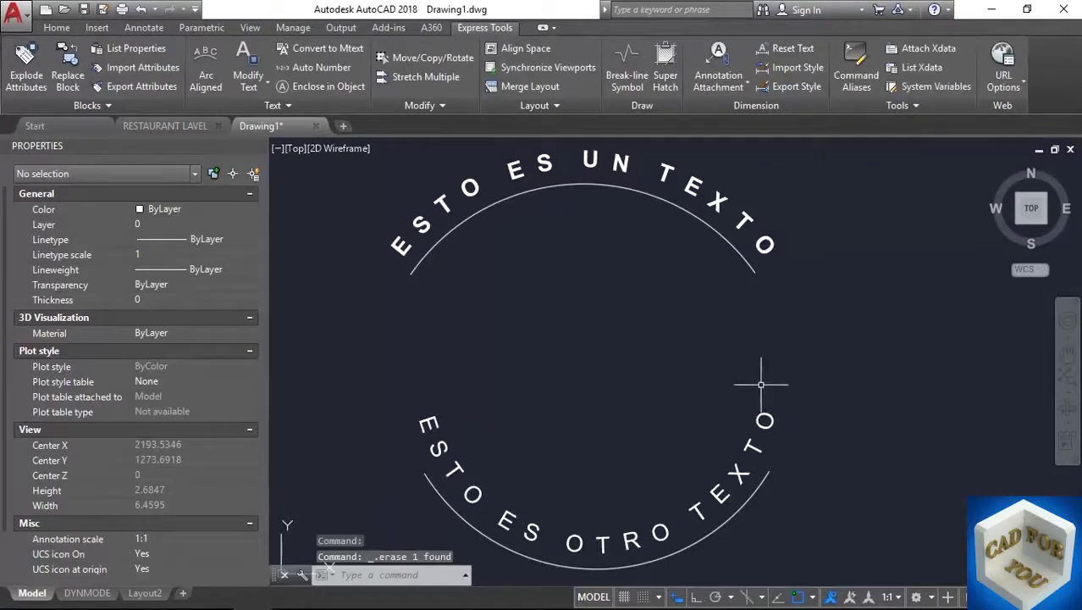
scroll(761, 386, down, 3)
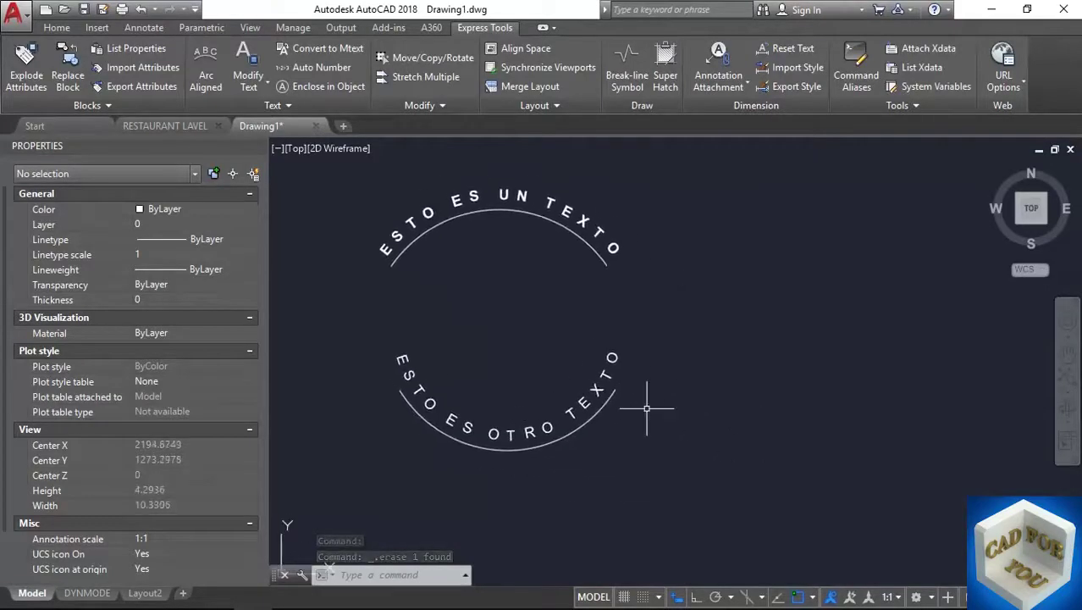
Step: Set the height of the lower arc-aligned text to 0.2 in its properties
click(482, 423)
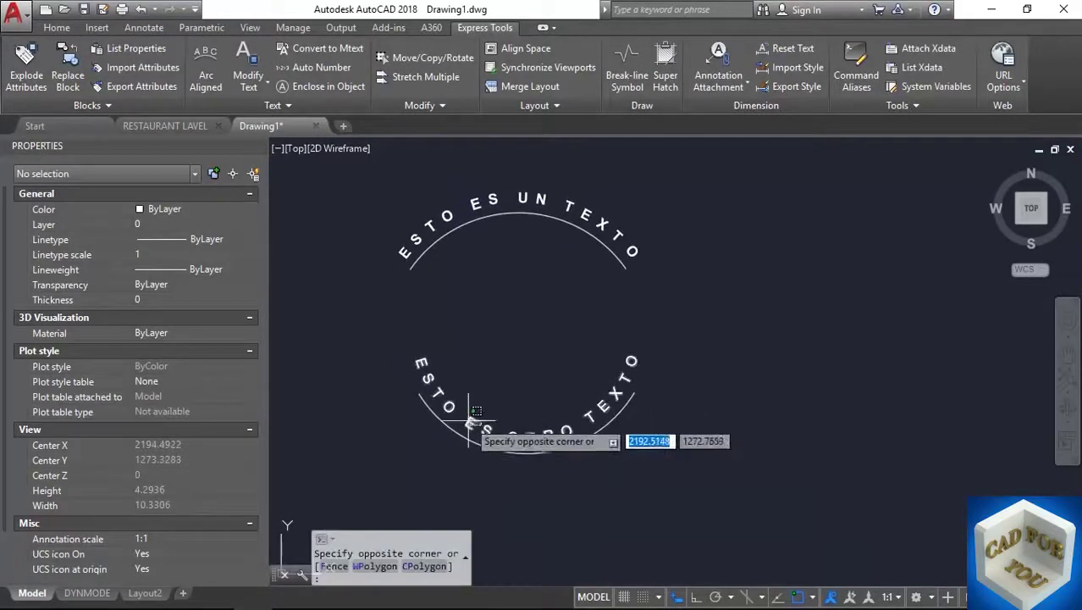
click(467, 423)
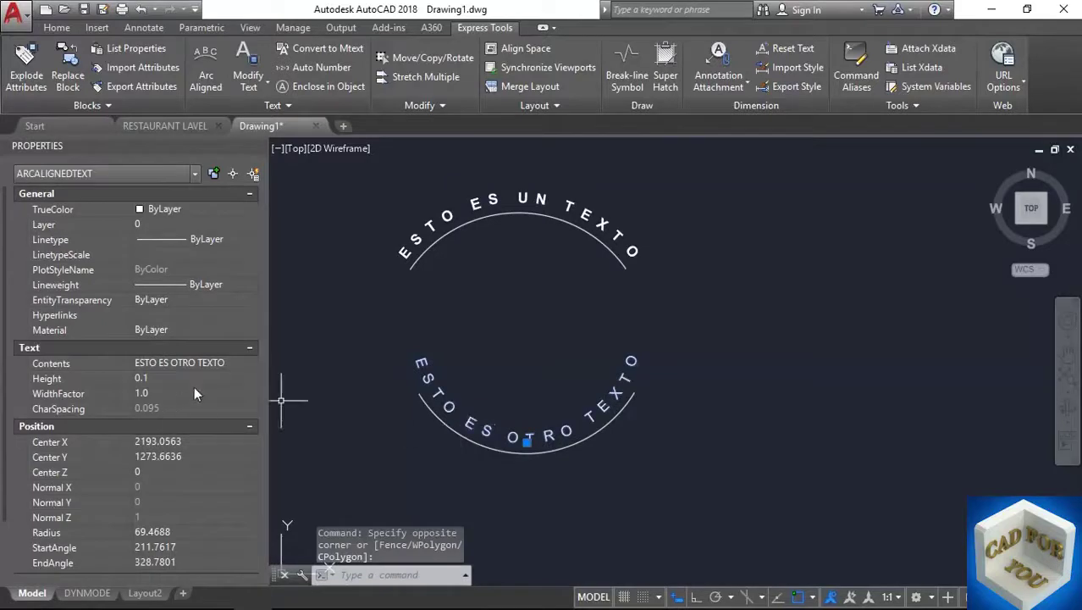
scroll(194, 394, down, 2)
scroll(194, 393, up, 2)
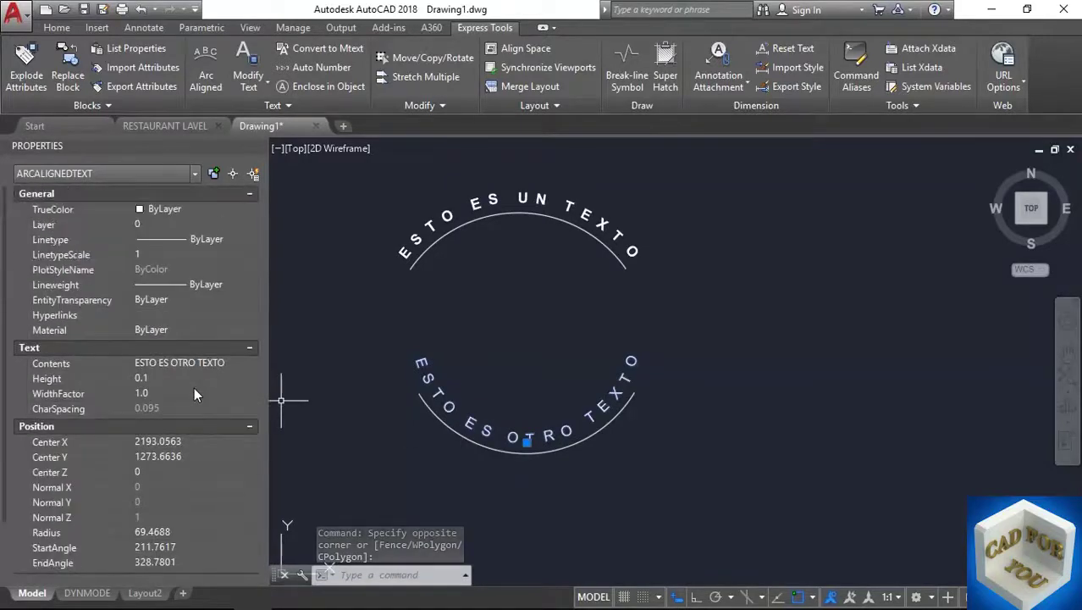
scroll(194, 394, down, 2)
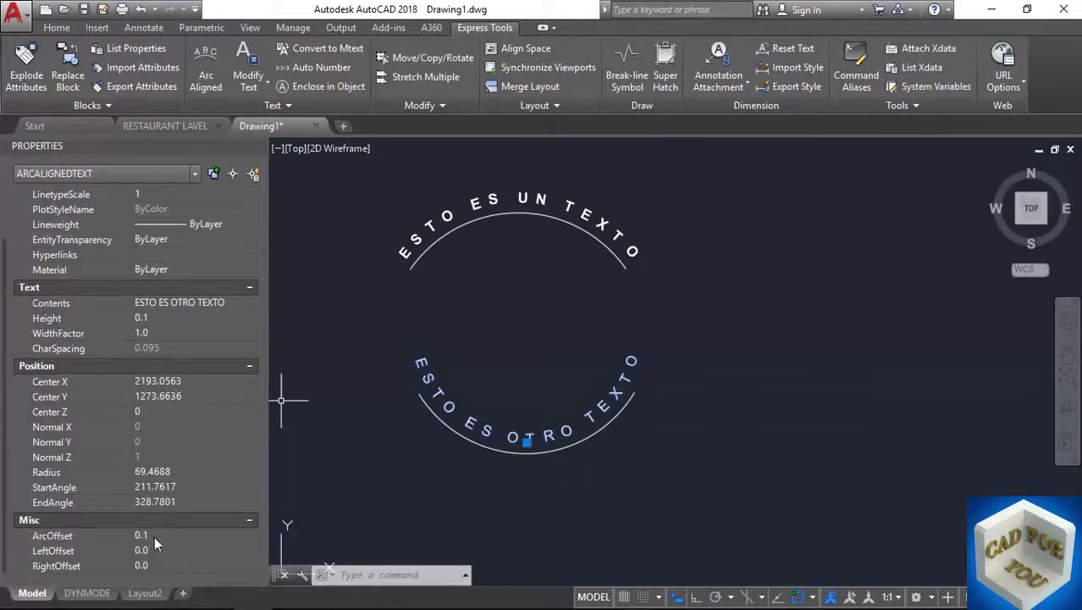
click(165, 318)
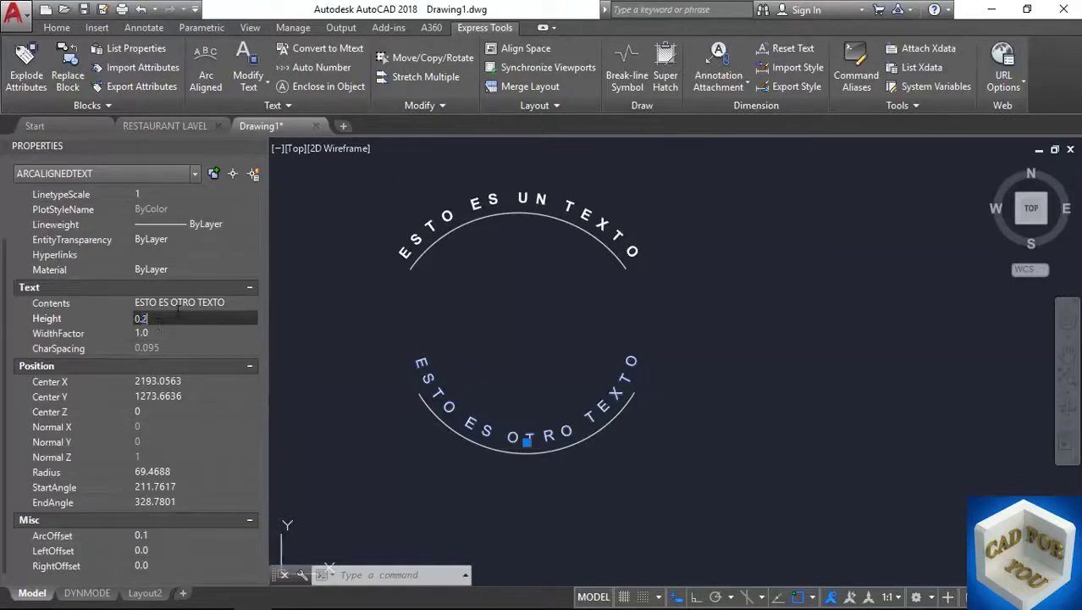
text(0.2)
key(Tab)
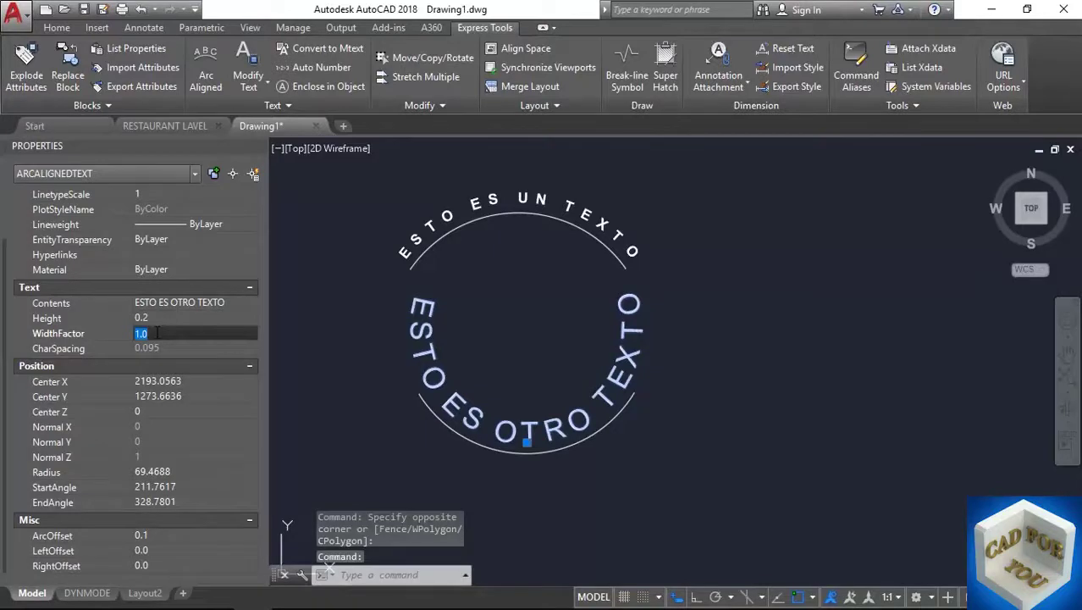
Step: Set the lower text's width factor to .5 and deselect the text
text(.5)
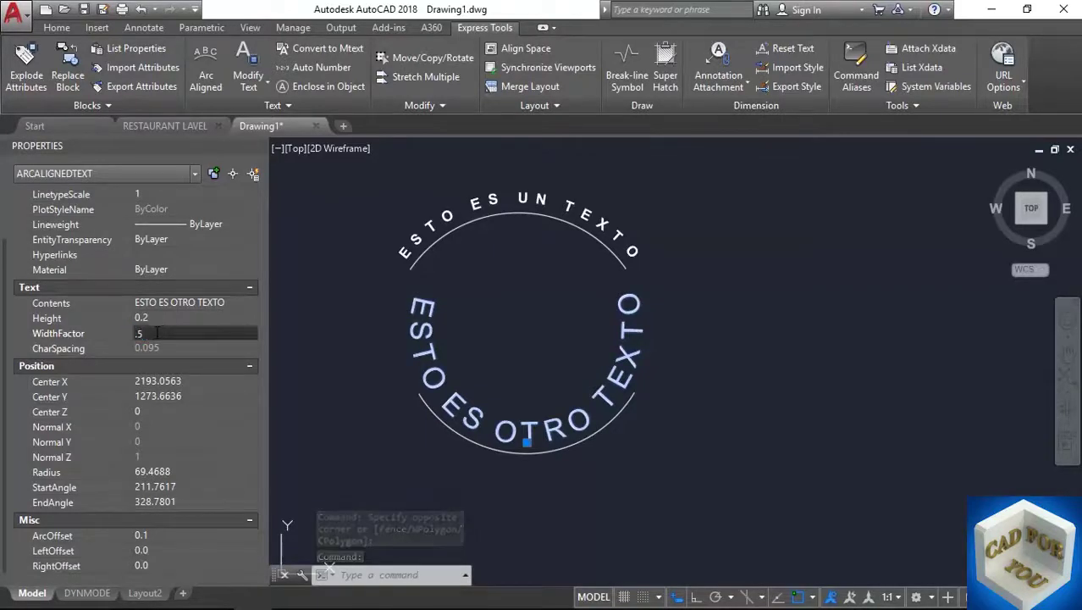
key(Return)
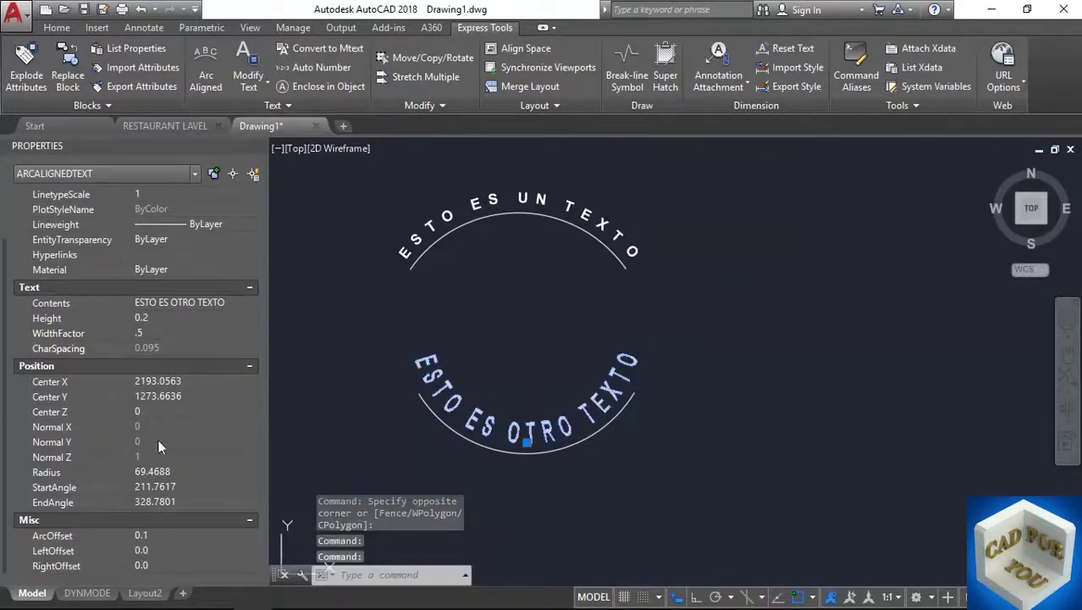
key(Escape)
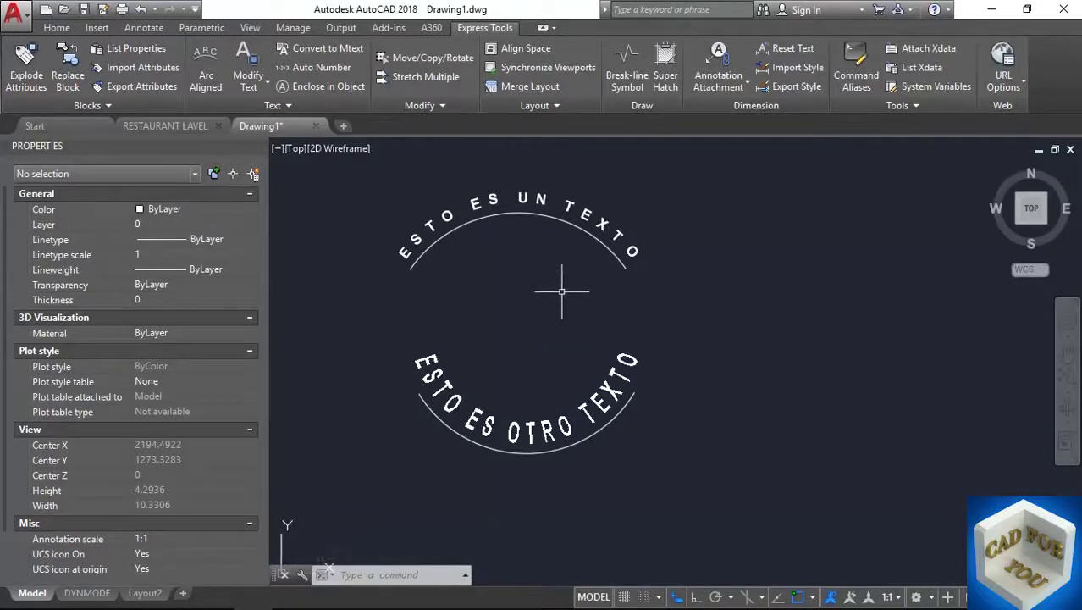
Step: Bring the finished RESTAURANT FOOD & DRINK logo into view with free space beside it, and close the Properties palette
scroll(427, 331, down, 4)
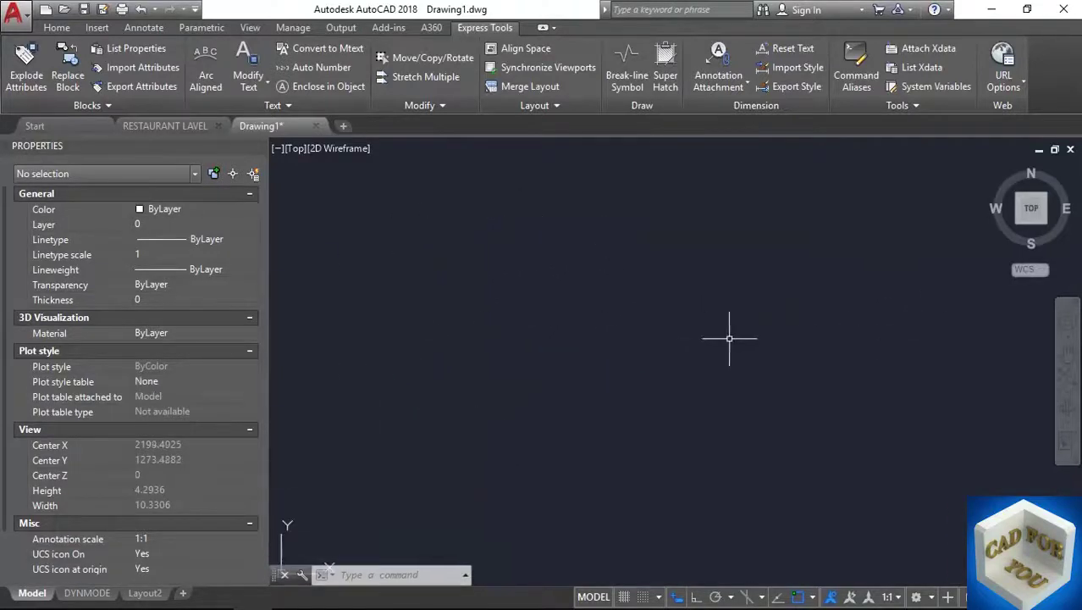
scroll(814, 326, up, 5)
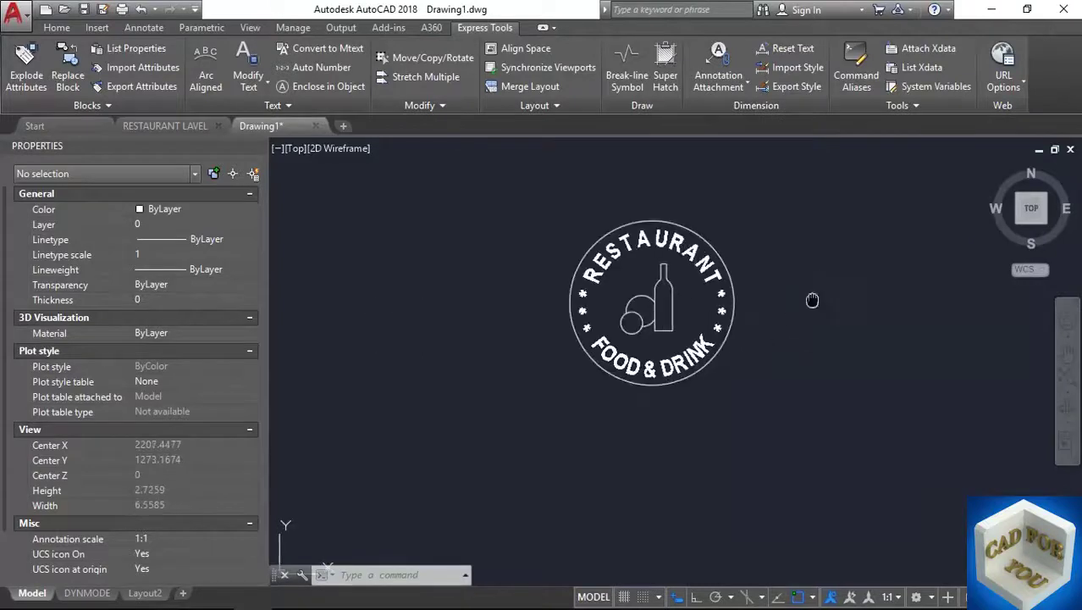
middle_drag(815, 302, 590, 313)
scroll(517, 299, up, 2)
middle_drag(517, 299, 584, 306)
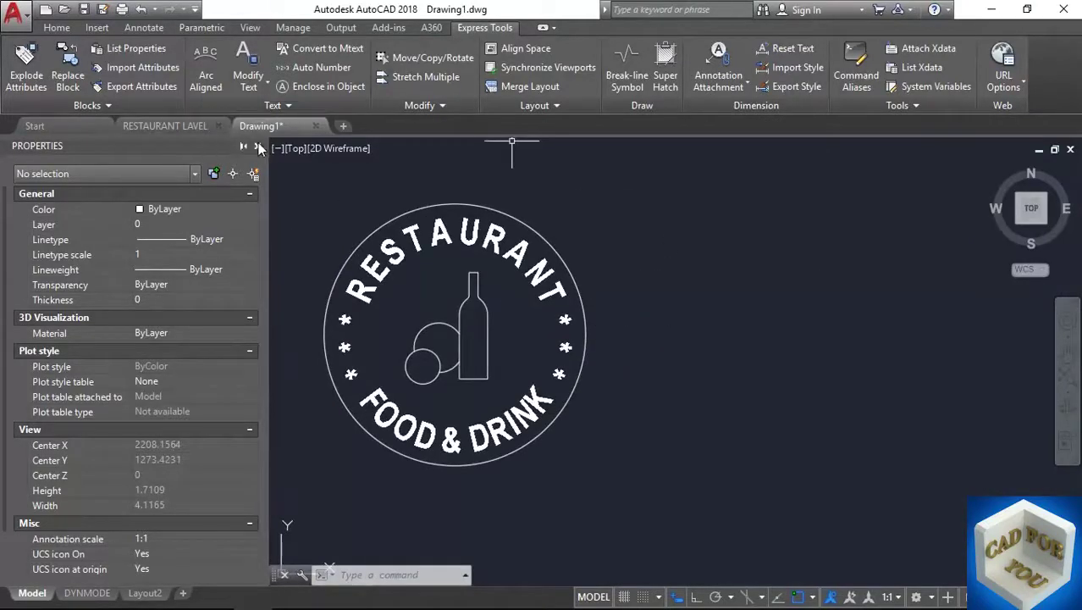
click(259, 147)
middle_drag(316, 341, 398, 339)
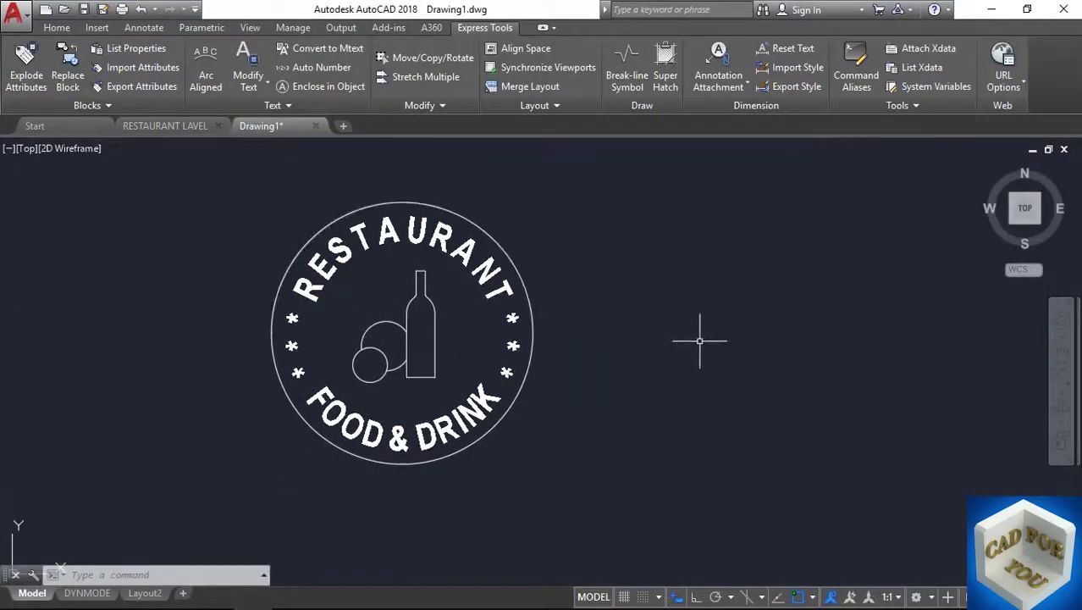
mouse_move(801, 321)
middle_down()
mouse_move(633, 338)
mouse_move(663, 333)
middle_up()
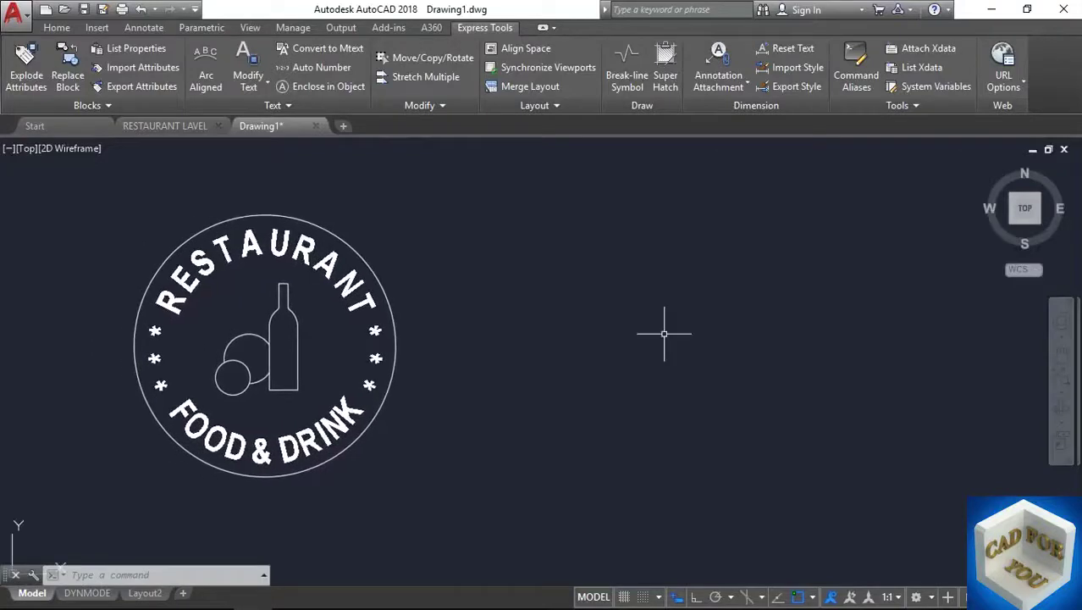
Step: Examine the upper and lower arcs forming the restaurant logo's outer circle, including the upper arc's angle and radius
click(363, 245)
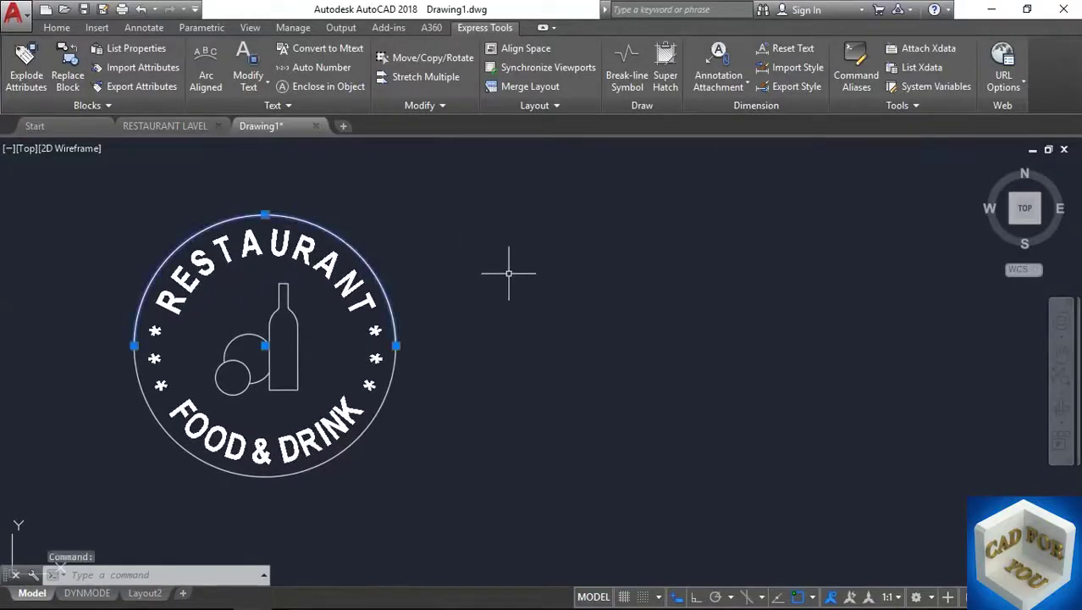
key(Escape)
click(394, 375)
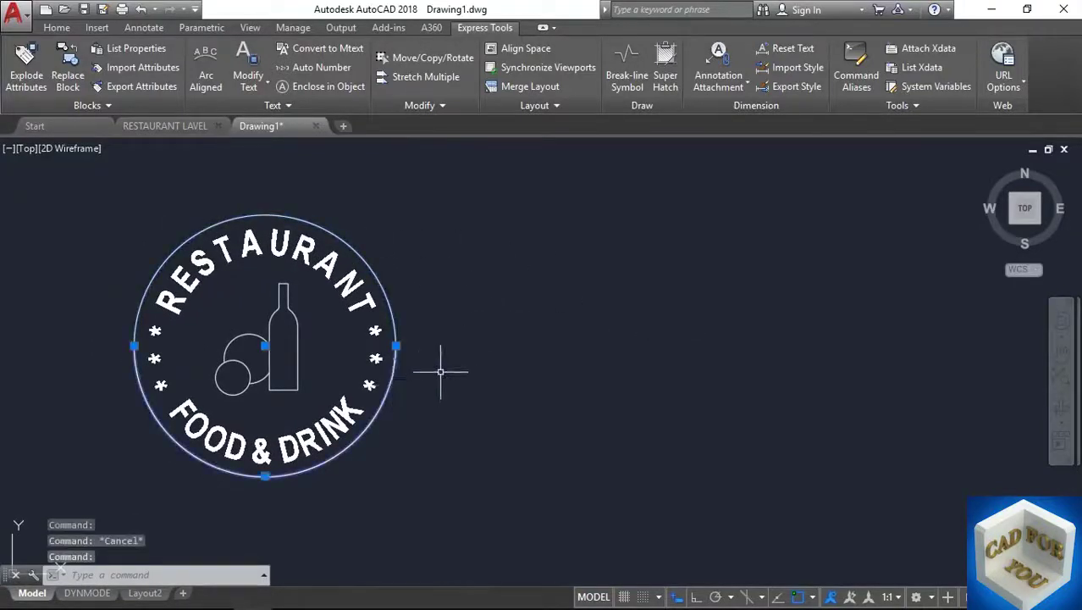
key(Escape)
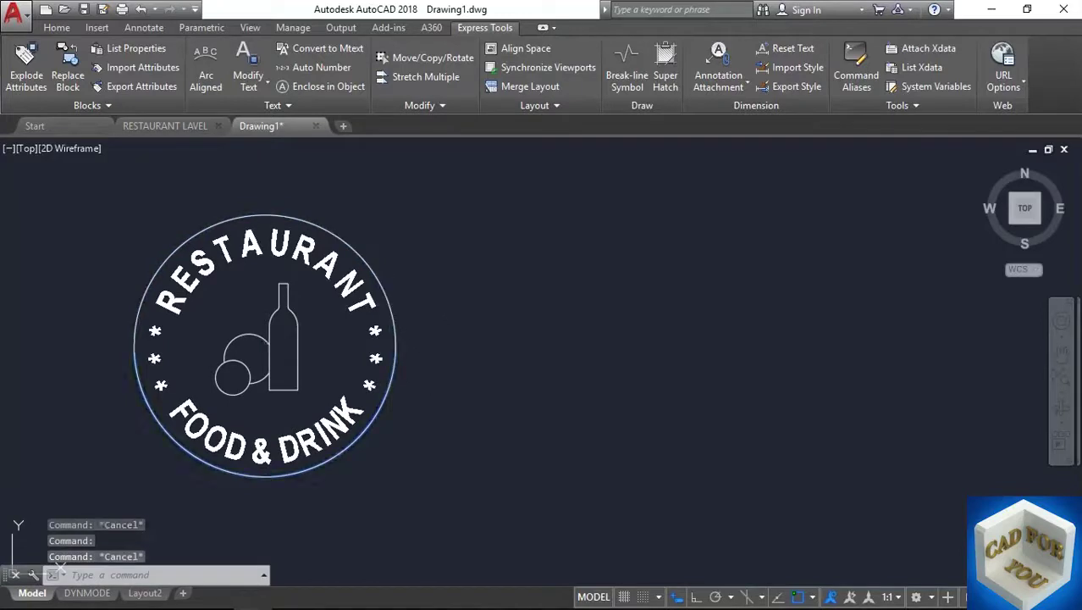
click(396, 301)
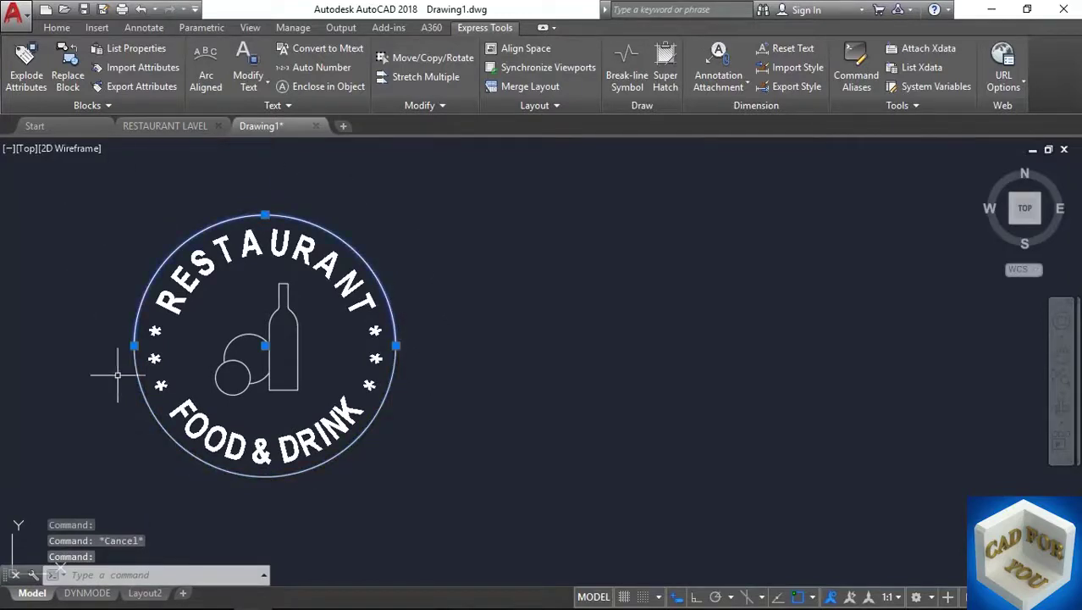
key(Escape)
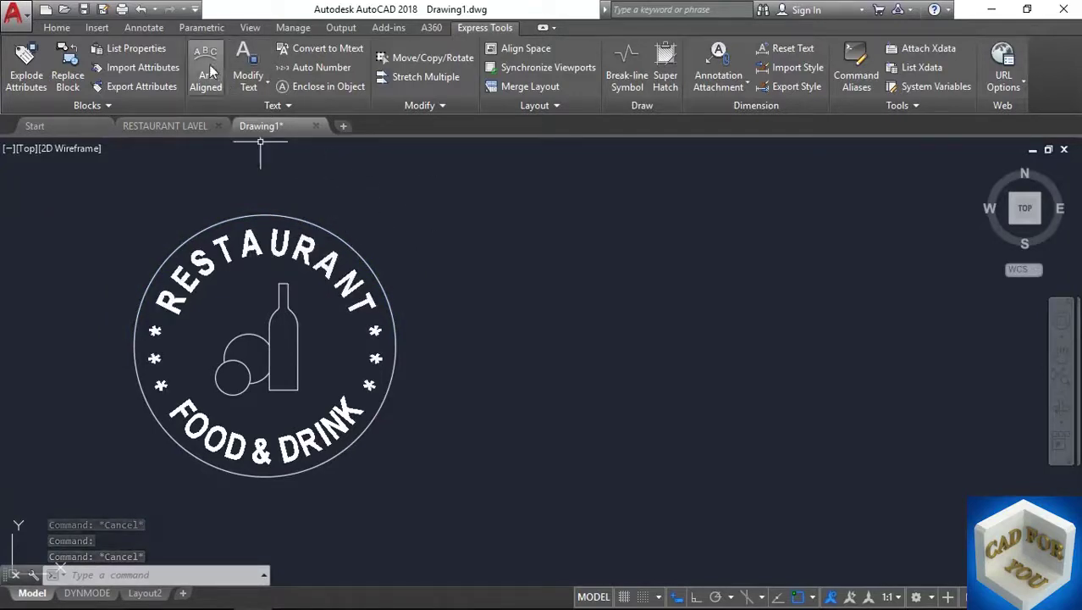
click(260, 215)
mouse_move(134, 345)
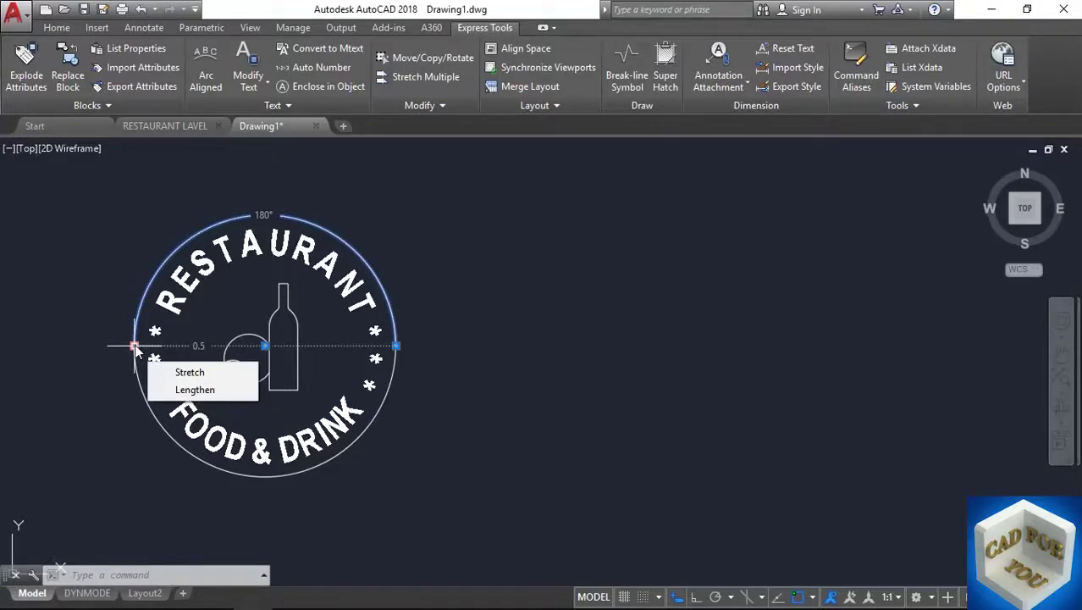
key(Escape)
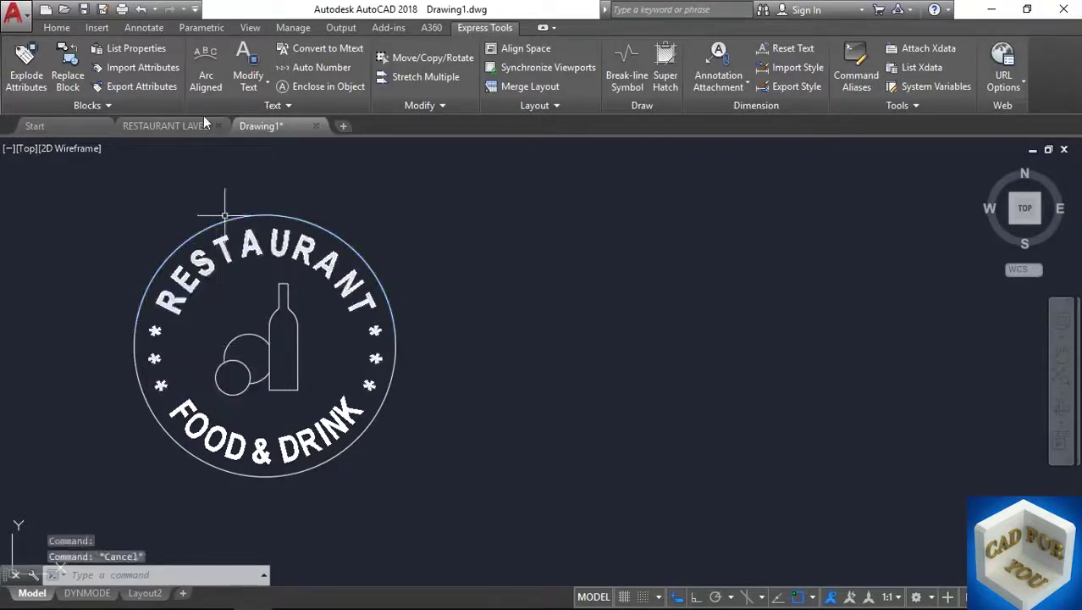
Step: Draw a circle with a diameter of 1 in the free space beside the finished restaurant logo
click(67, 30)
click(91, 58)
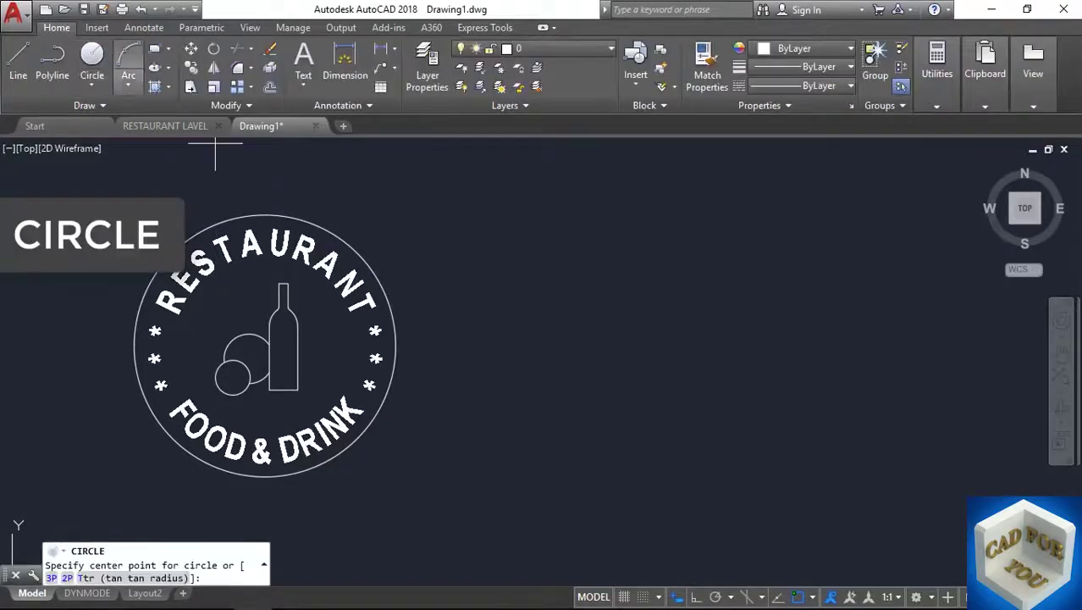
click(652, 351)
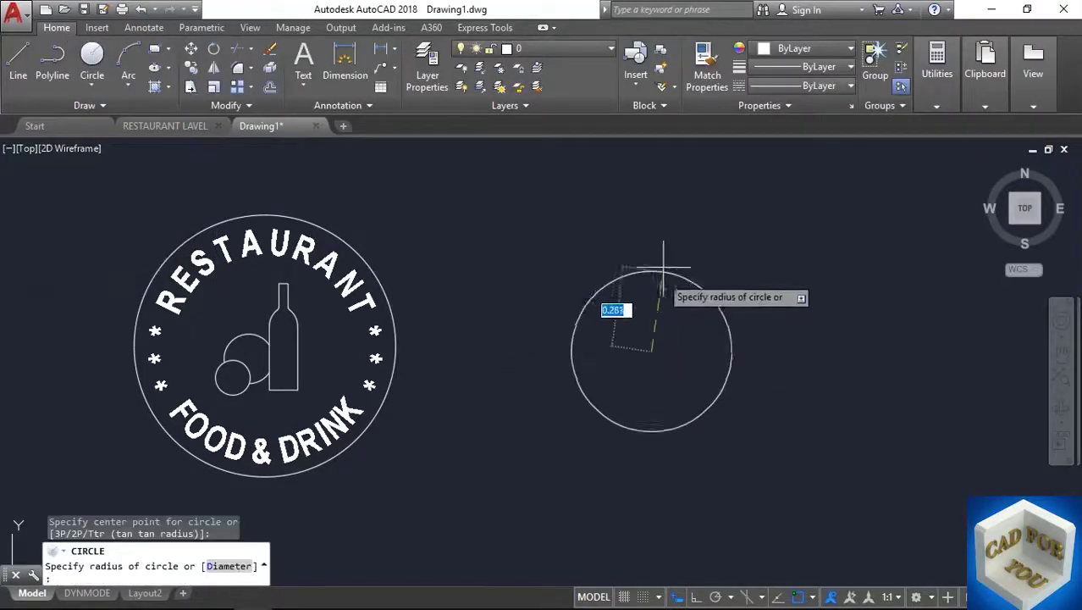
text(R)
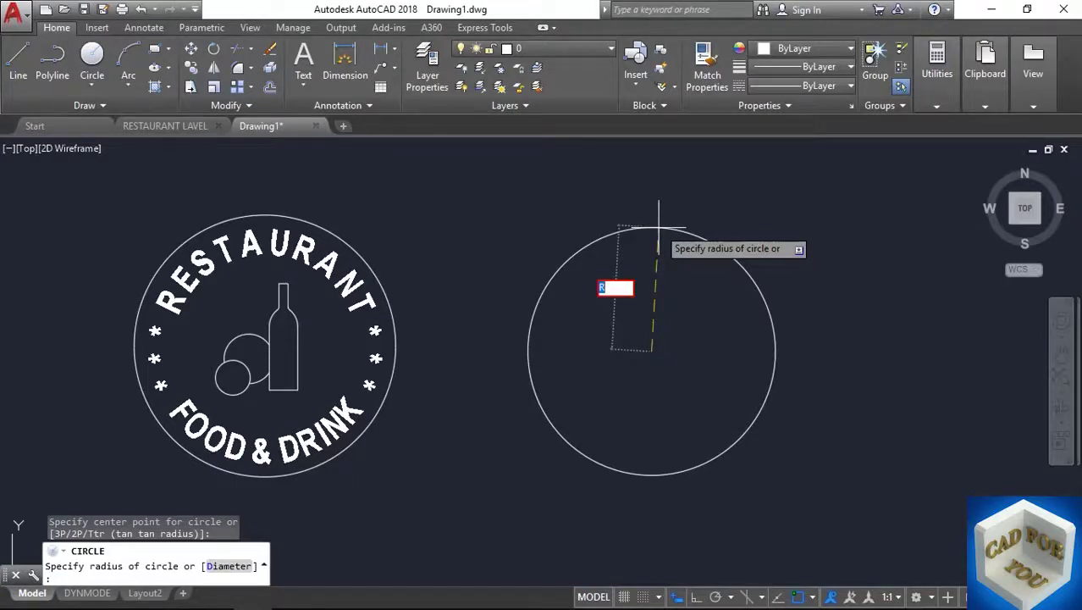
text(D)
key(Return)
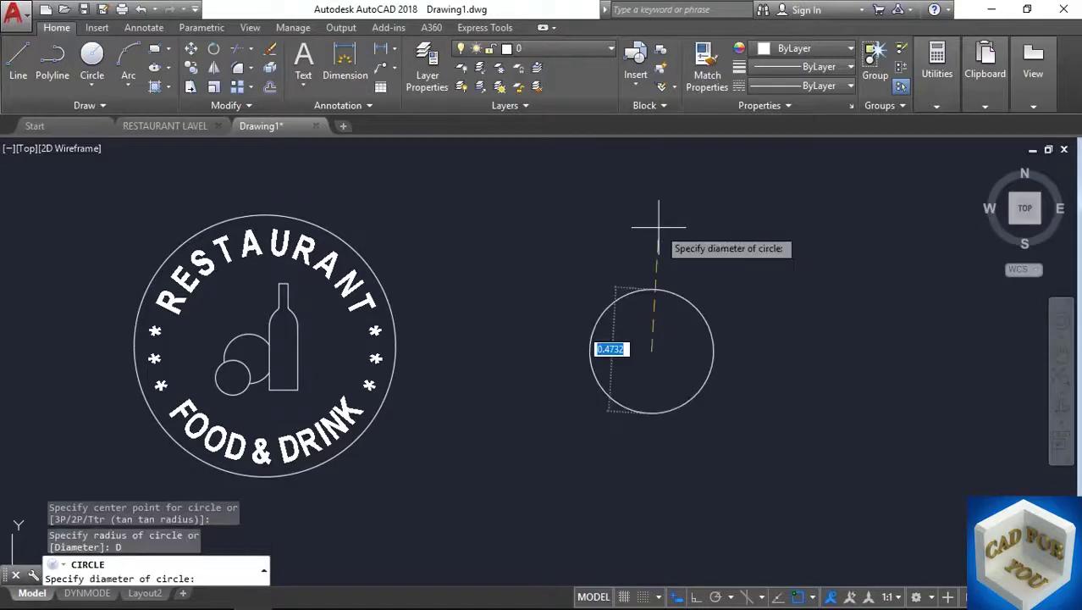
text(1)
key(Return)
click(675, 224)
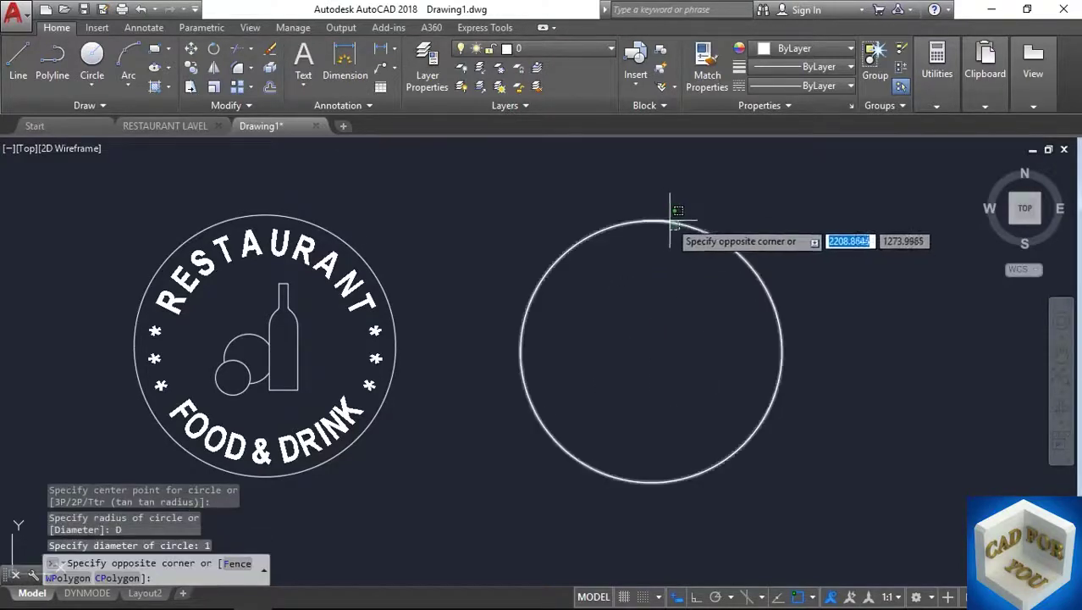
click(726, 281)
key(Escape)
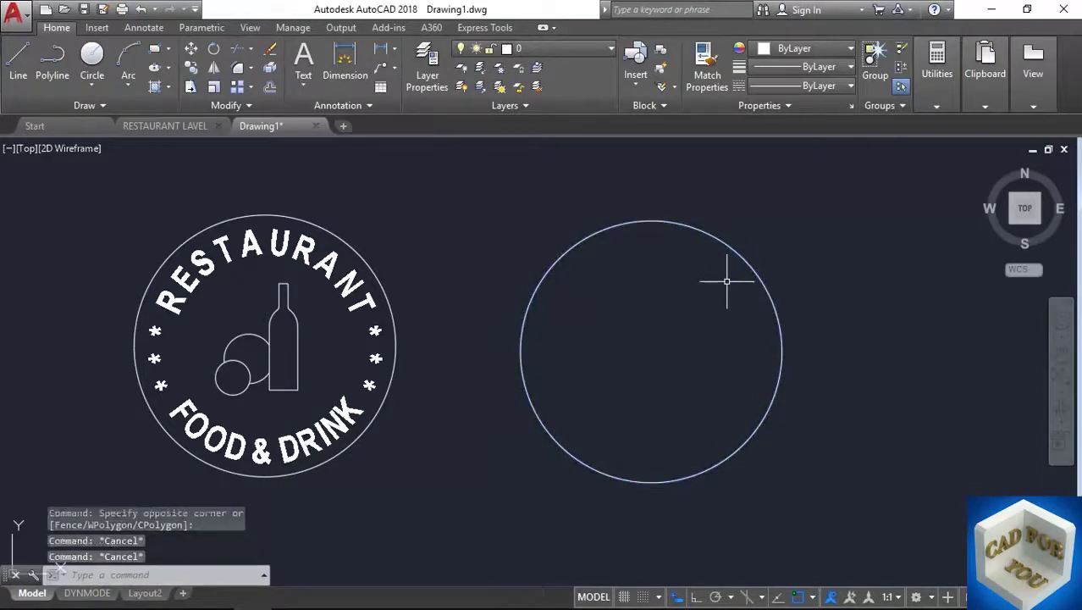
Step: Draw an arc over the upper half of the new circle, centred on the circle's centre and running between its opposite quadrants
click(128, 57)
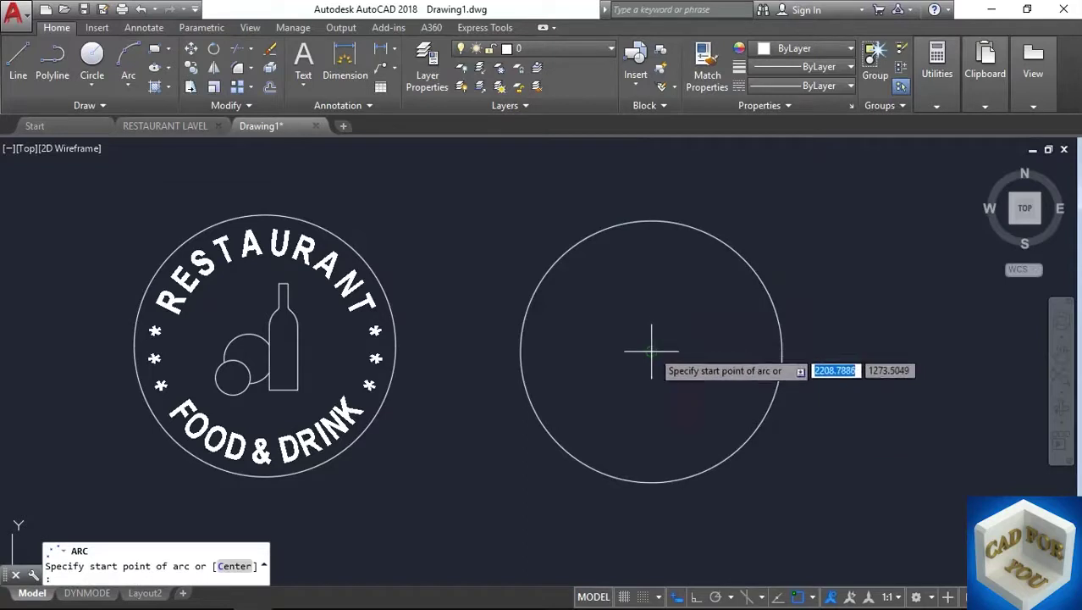
text(C)
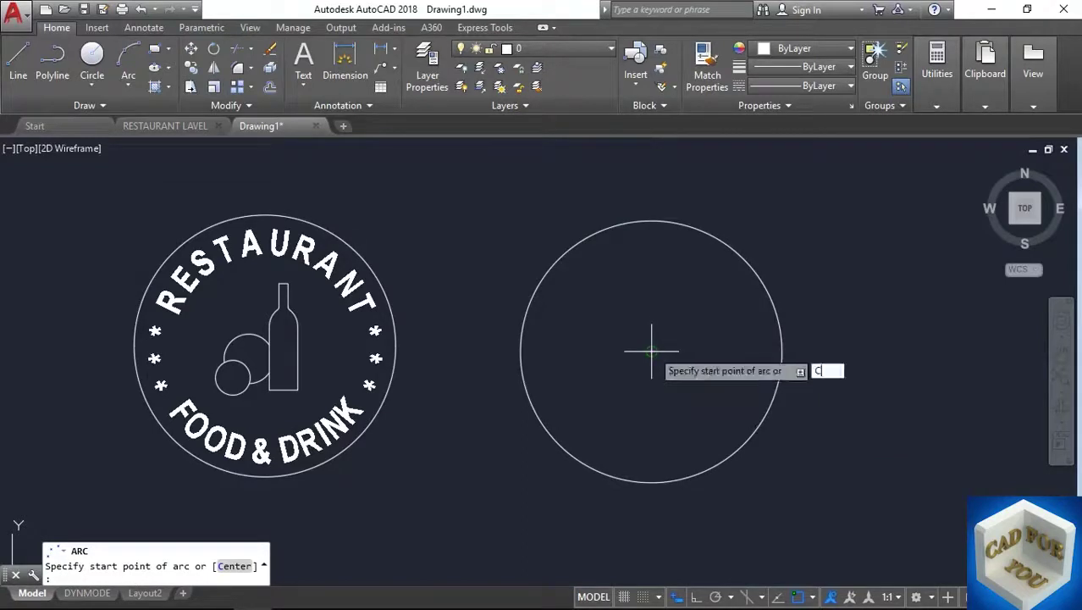
key(Return)
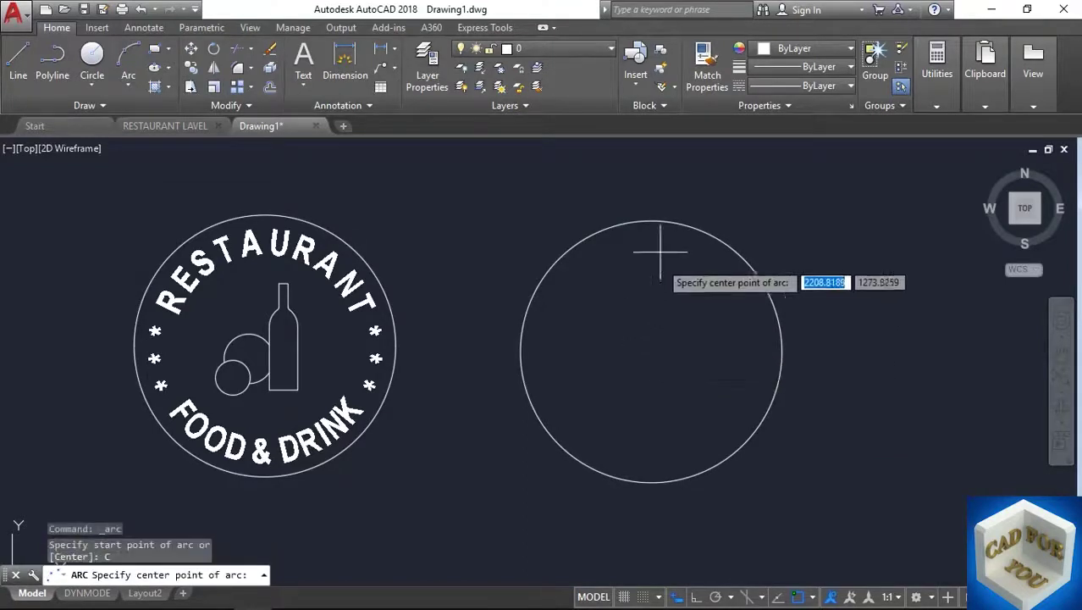
click(651, 351)
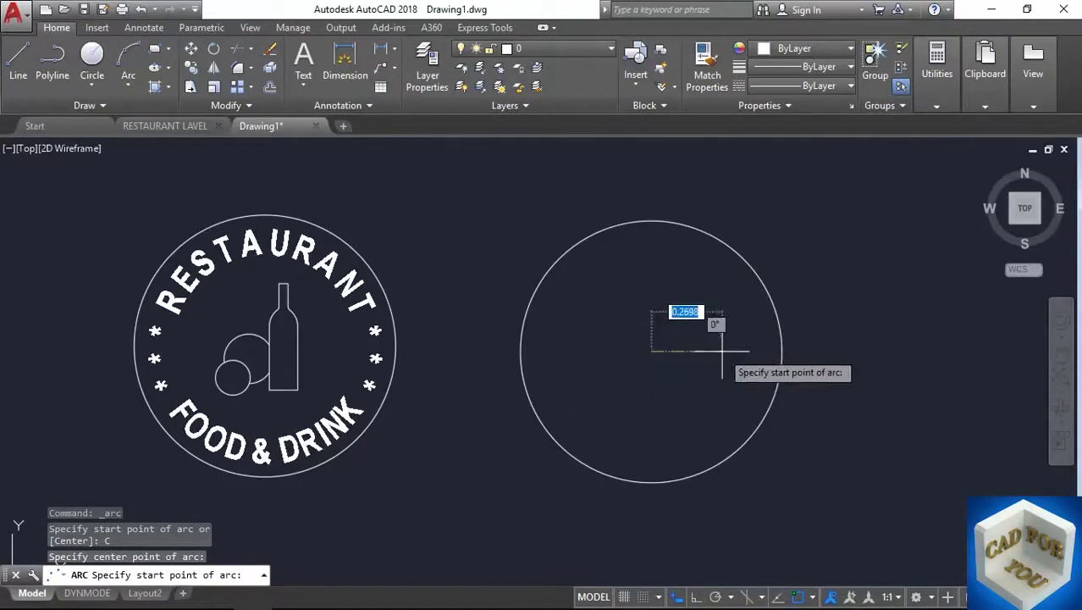
click(781, 351)
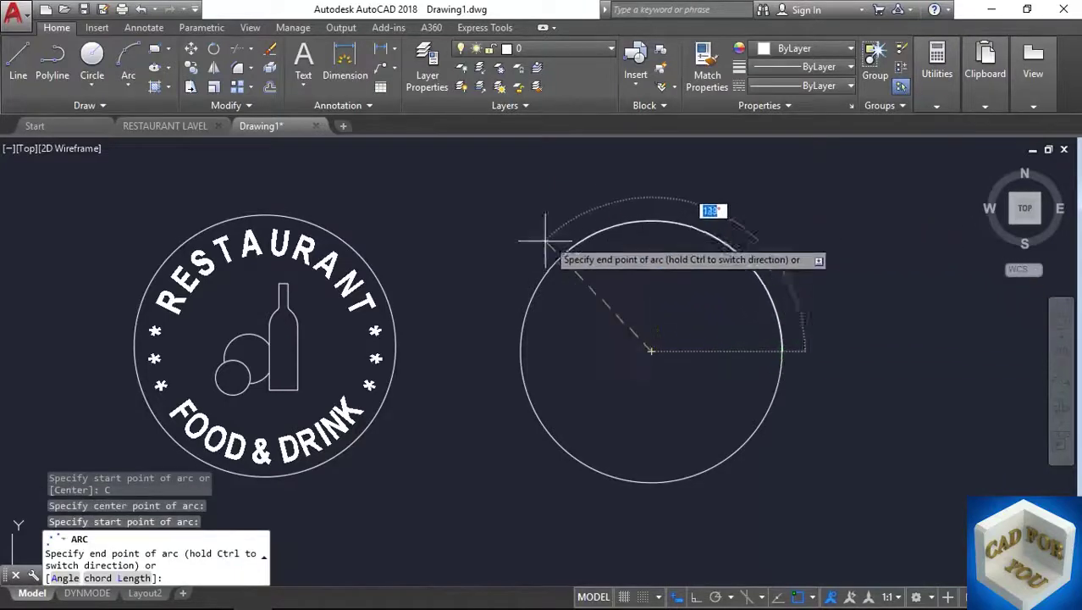
click(521, 350)
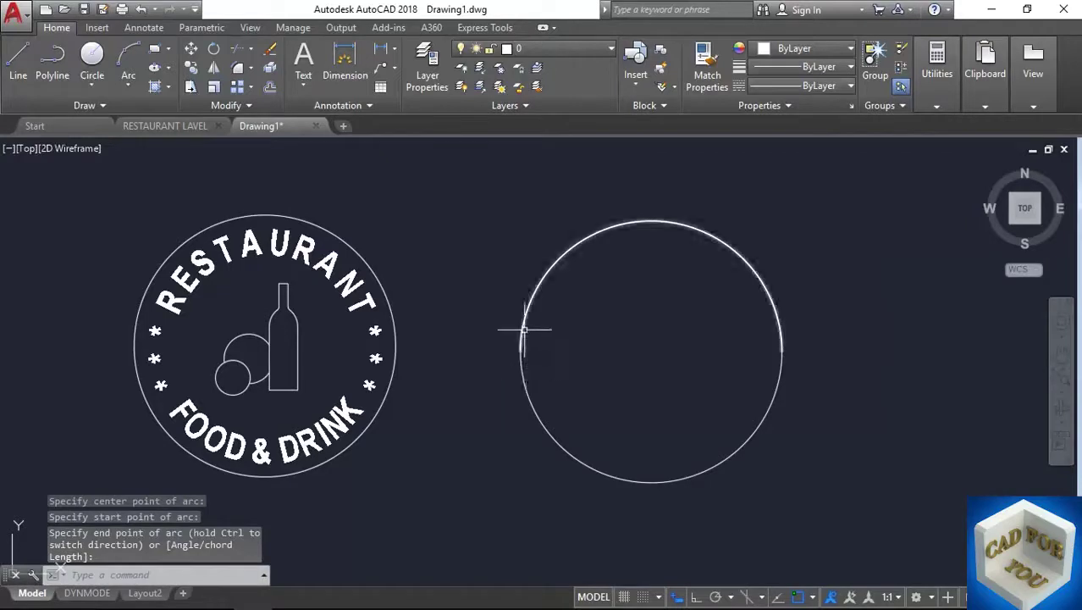
click(524, 330)
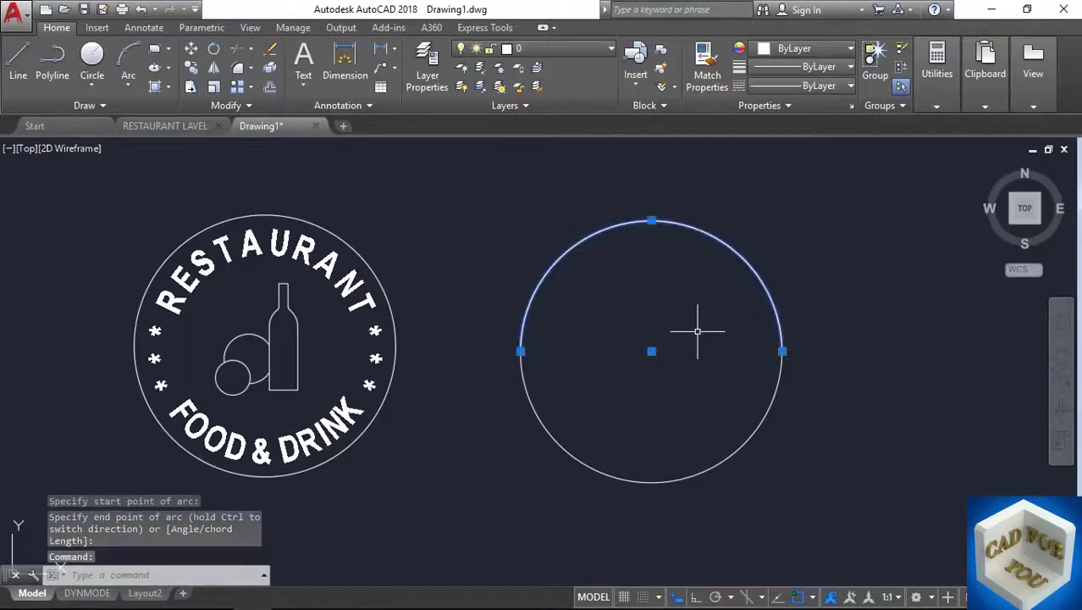
key(Escape)
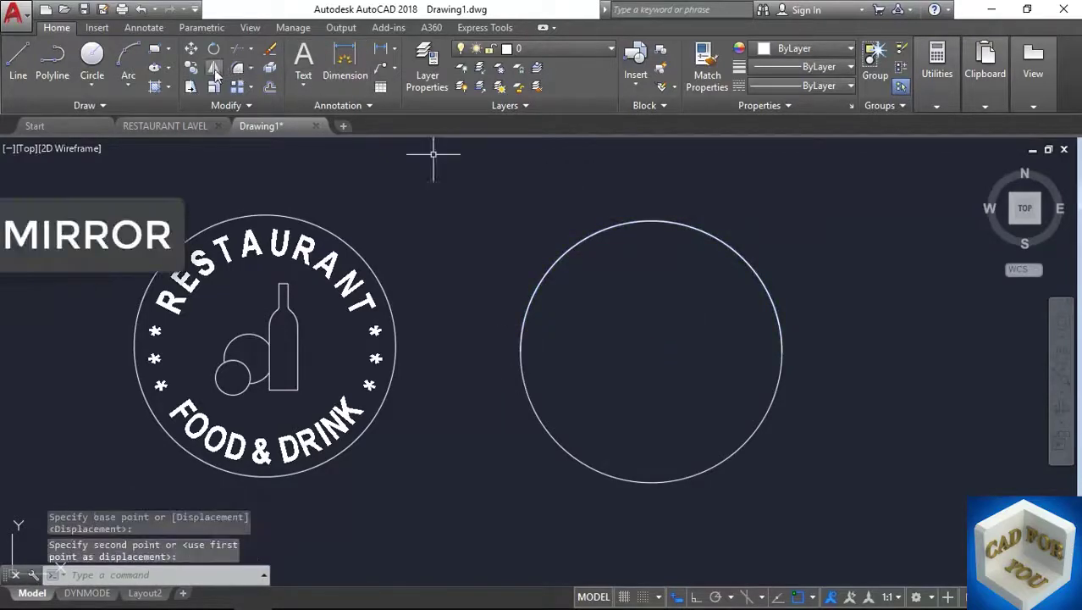
Step: Mirror the upper arc about the horizontal line through the circle's centre, keeping the source arc
click(214, 68)
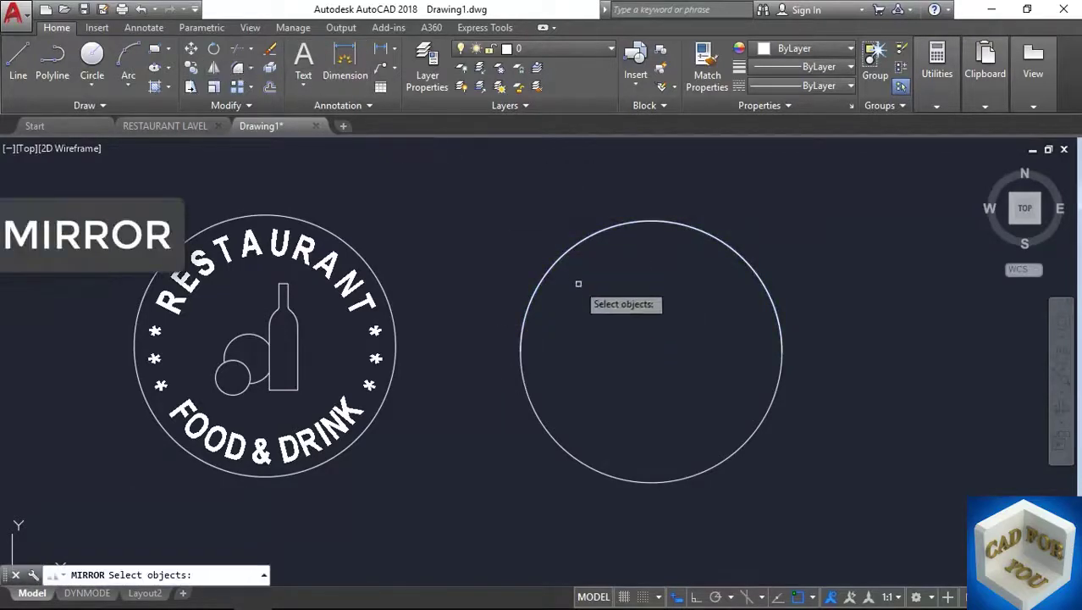
click(520, 340)
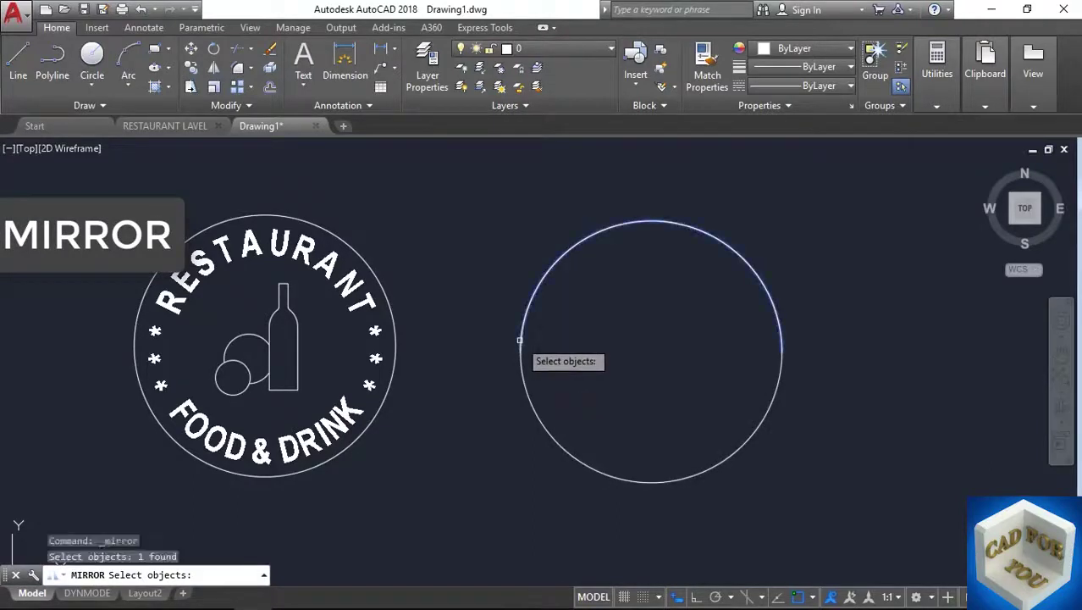
key(Return)
click(520, 351)
click(651, 352)
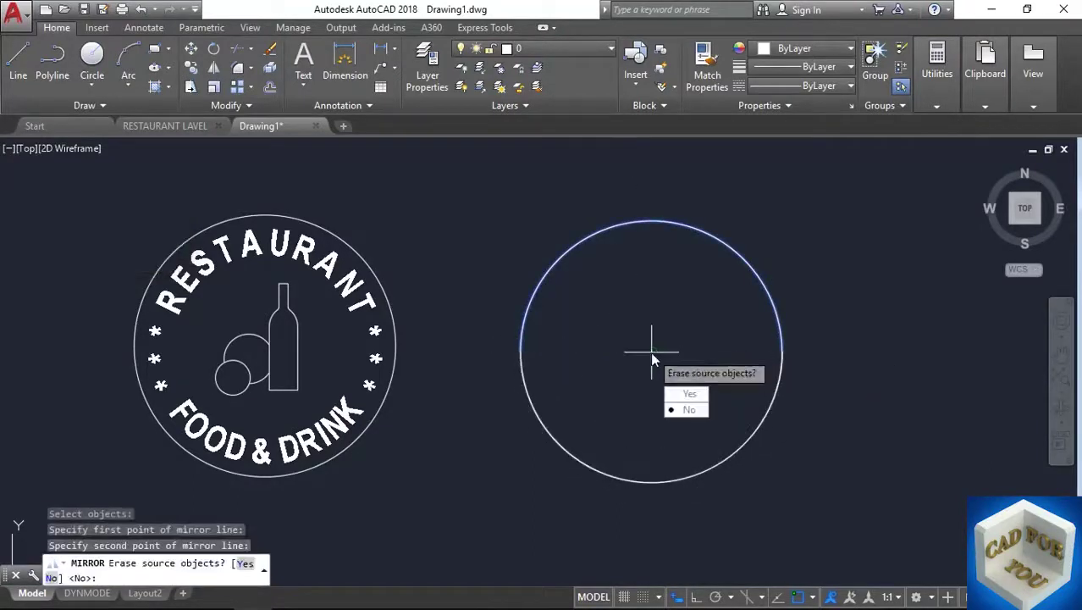
key(Return)
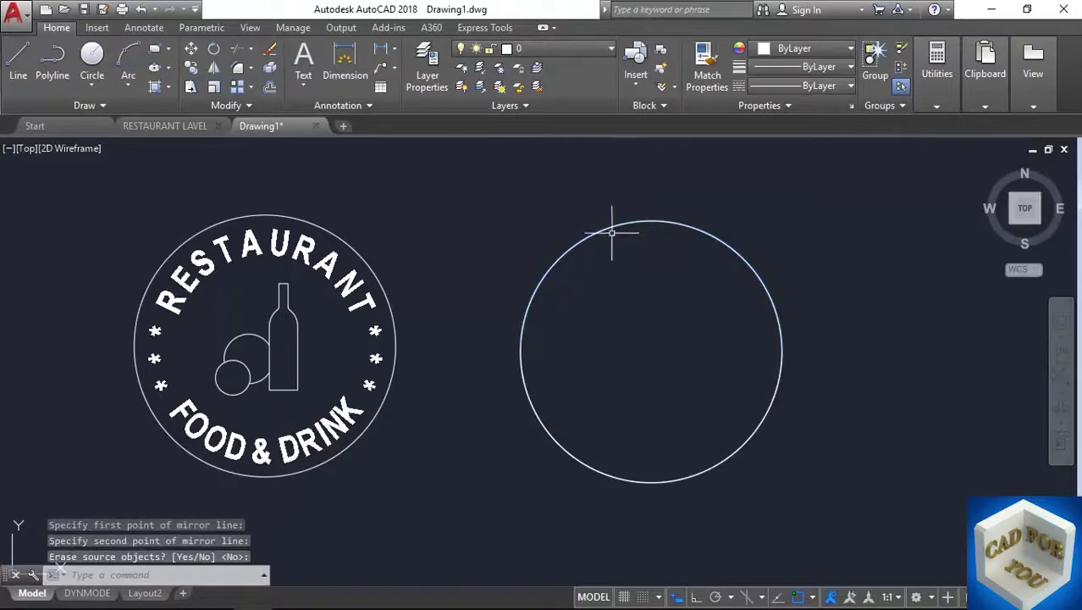
click(609, 227)
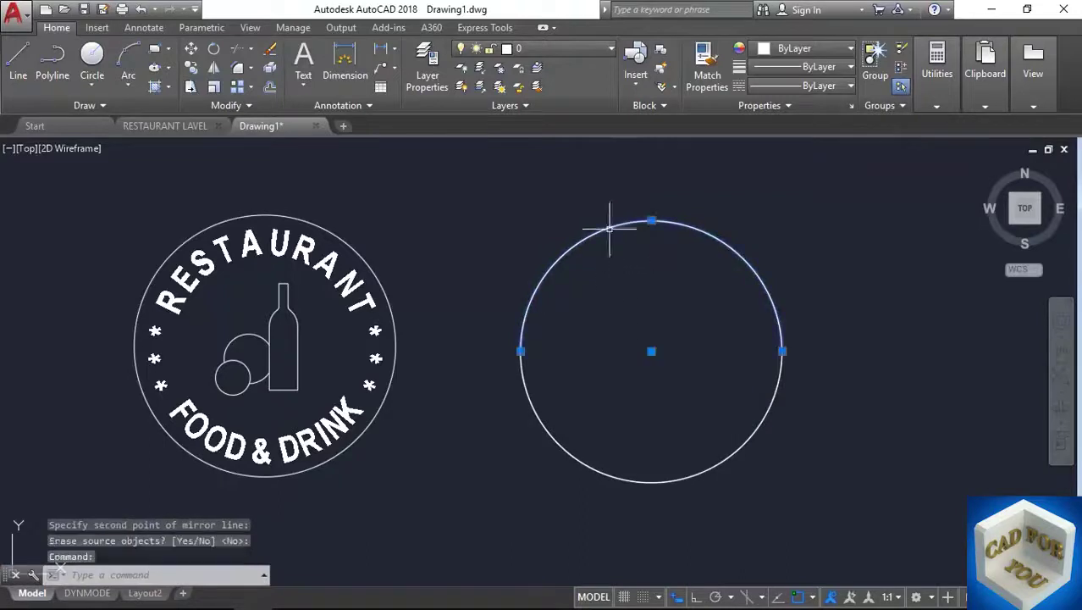
click(565, 450)
key(Escape)
key(Escape)
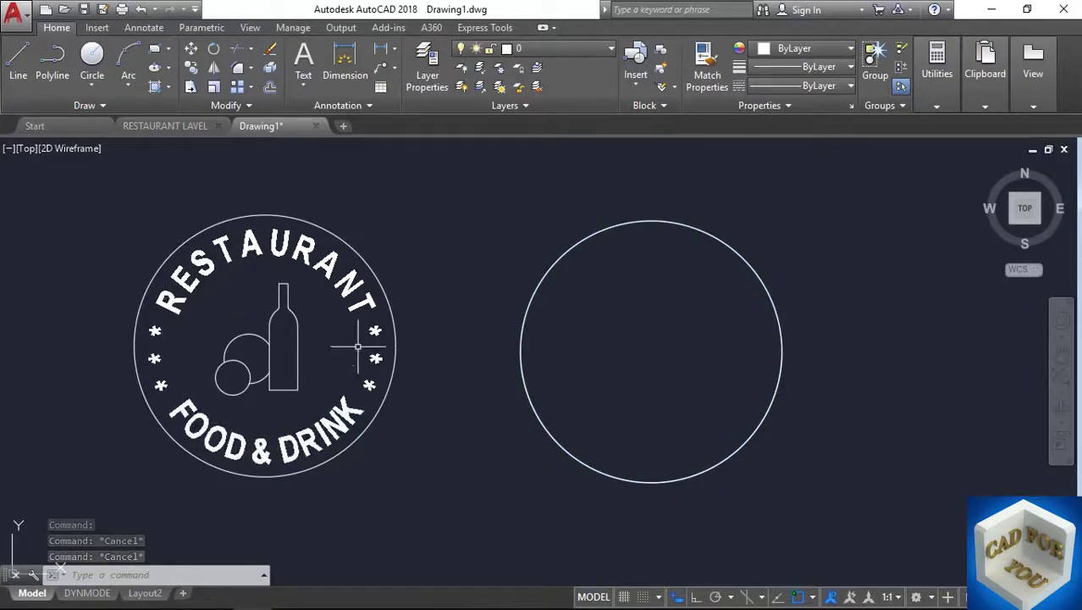
click(93, 59)
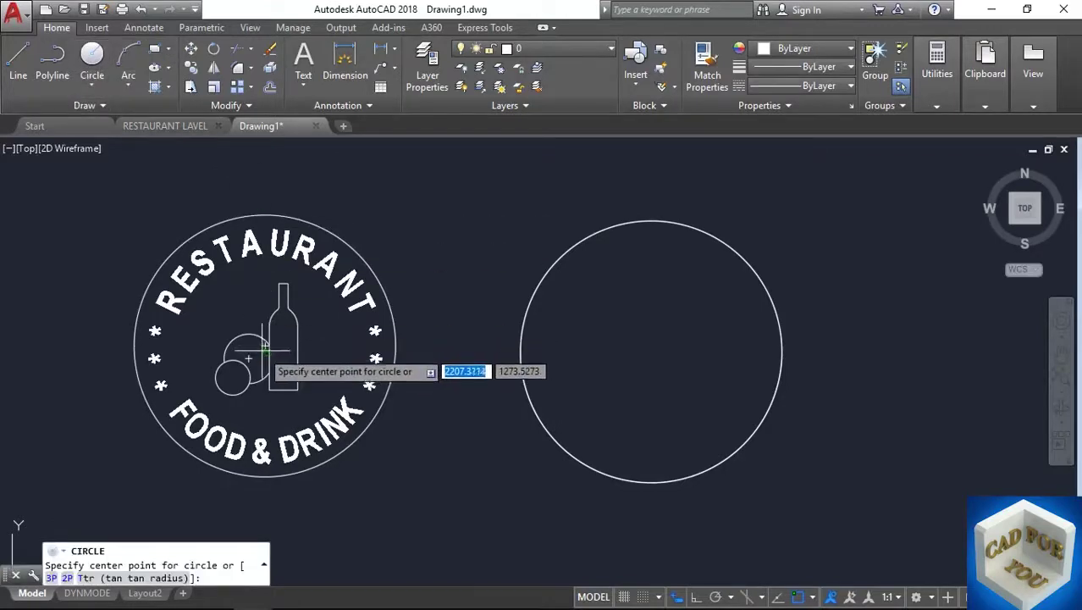
click(265, 345)
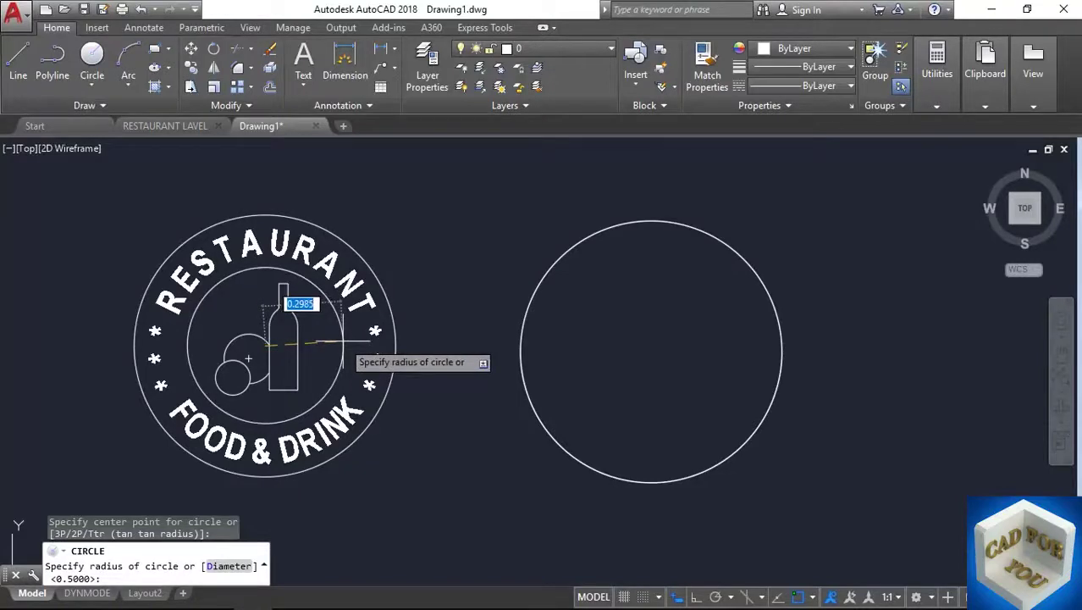
key(Escape)
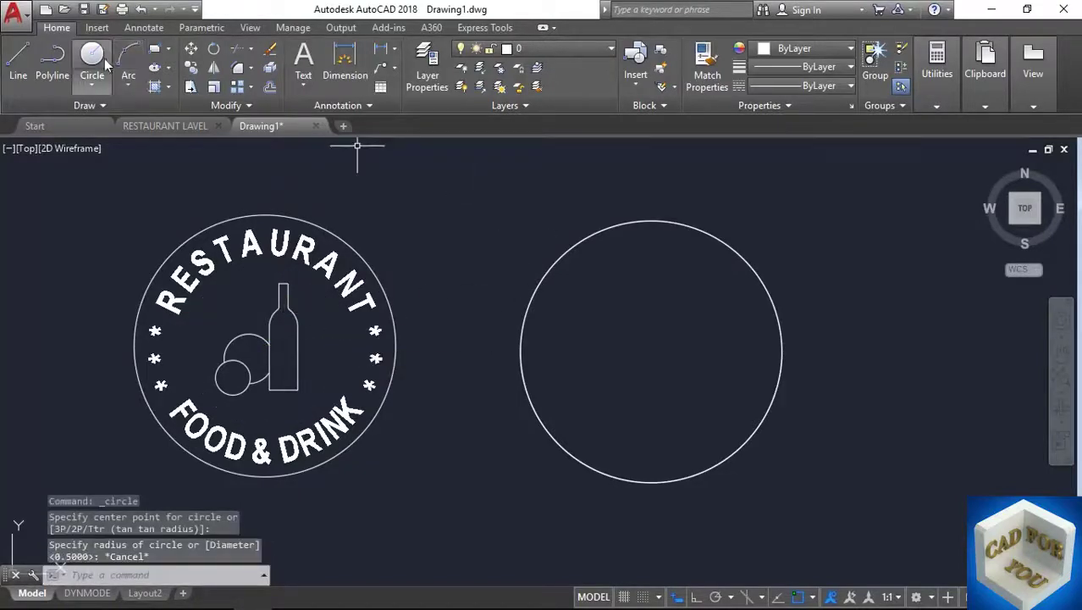
Step: Draw an inner circle with a radius of .3, concentric with the new outer circle
click(91, 58)
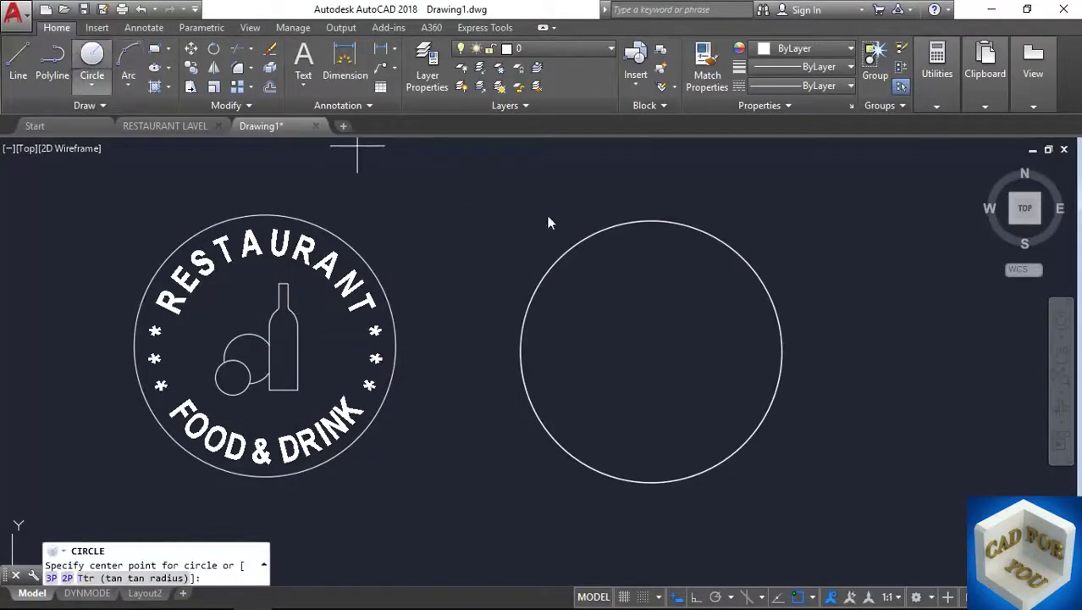
click(651, 351)
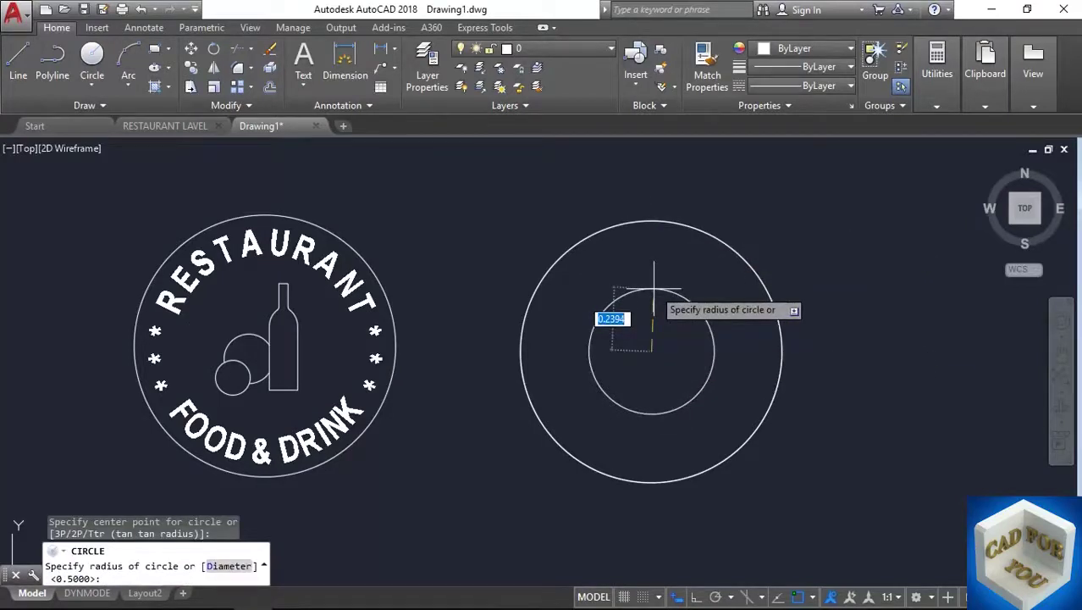
text(.3)
key(Return)
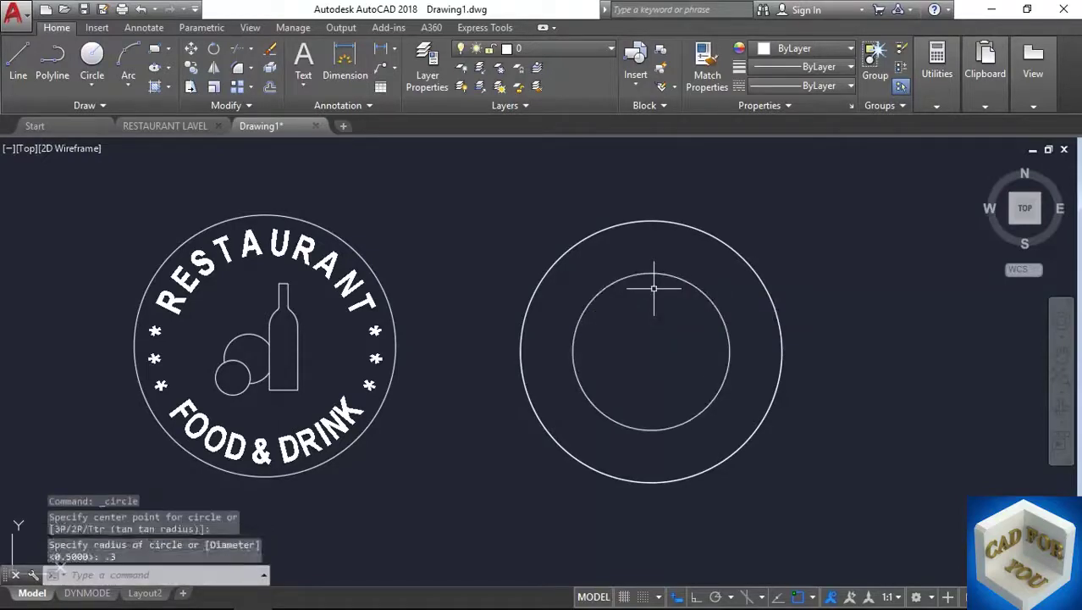
mouse_move(738, 327)
middle_down()
mouse_move(705, 337)
mouse_move(714, 314)
middle_up()
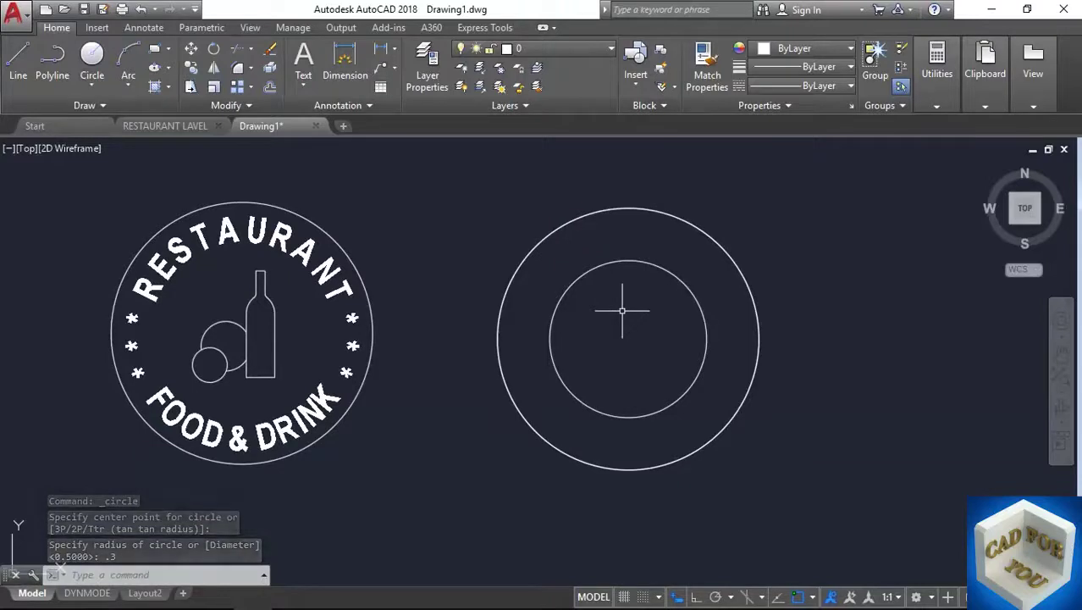
click(647, 264)
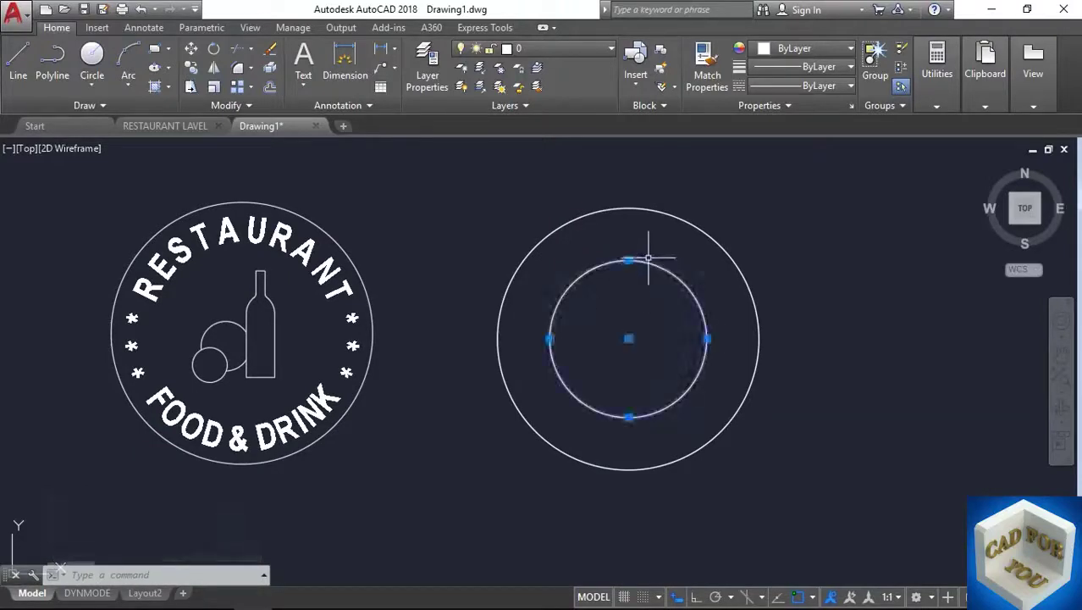
key(Escape)
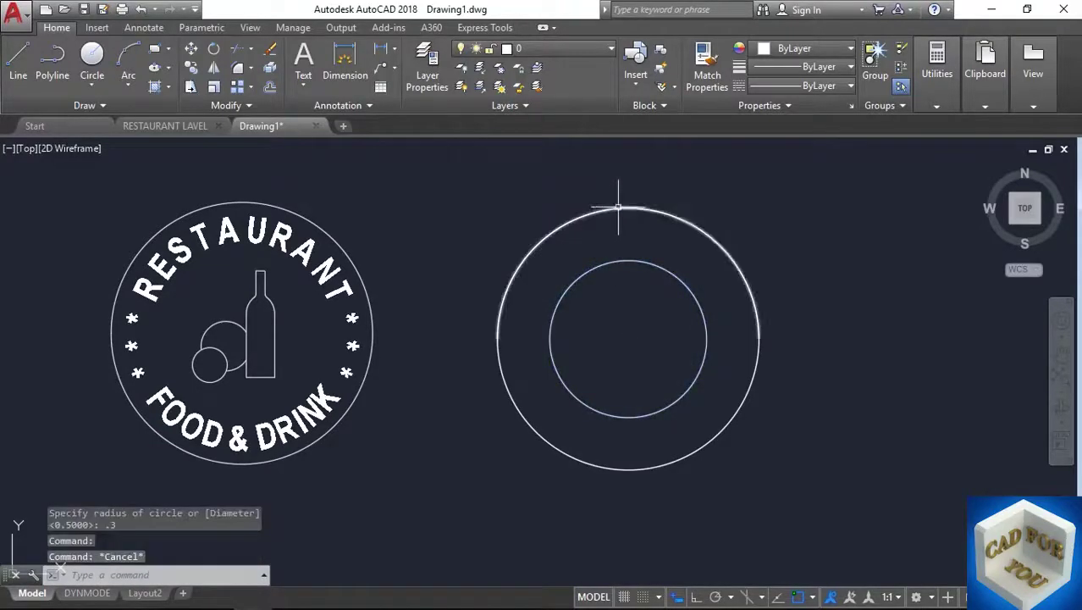
click(623, 208)
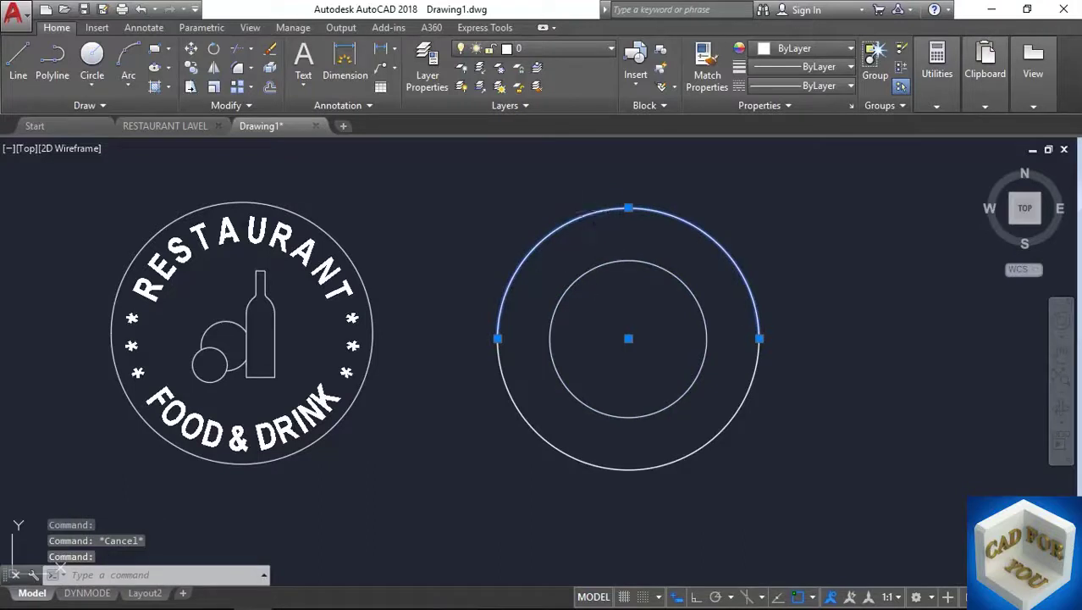
key(Escape)
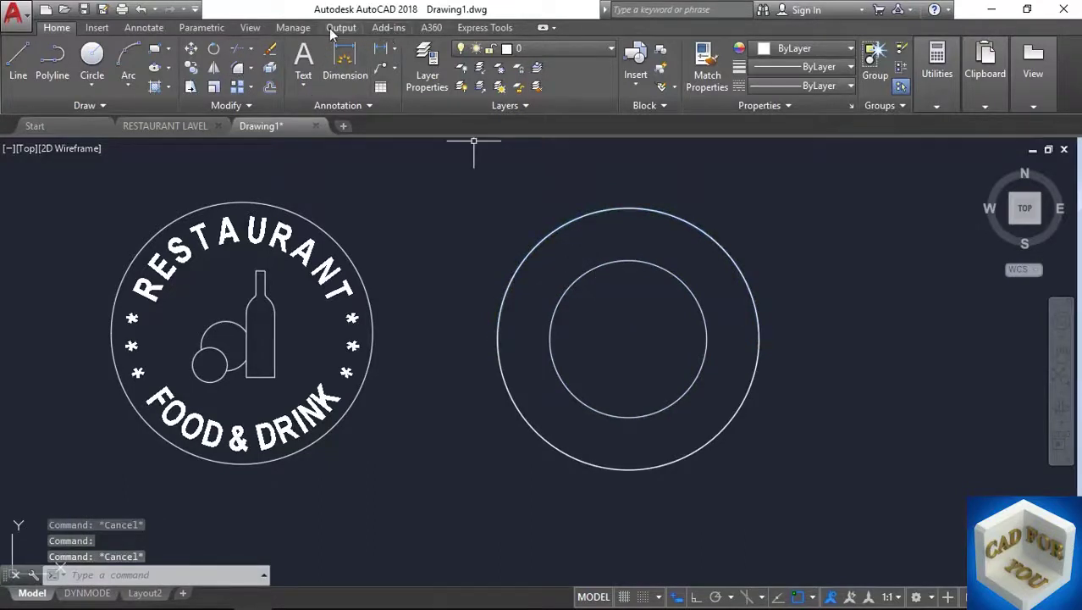
Step: Try to use the inner circle as the base for arc-aligned text with ARCTEXT
click(484, 27)
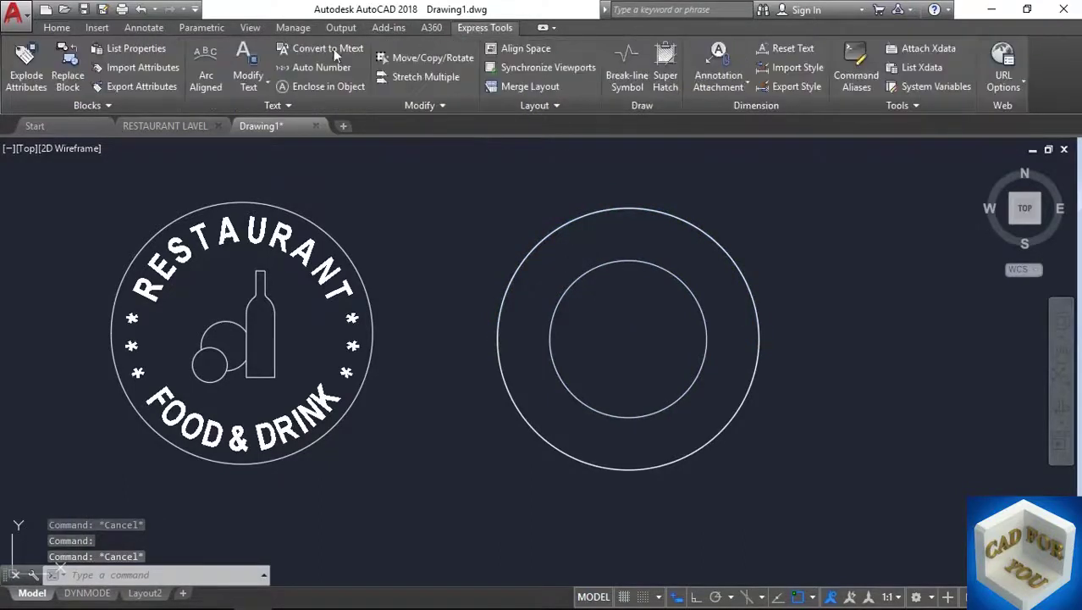
click(206, 68)
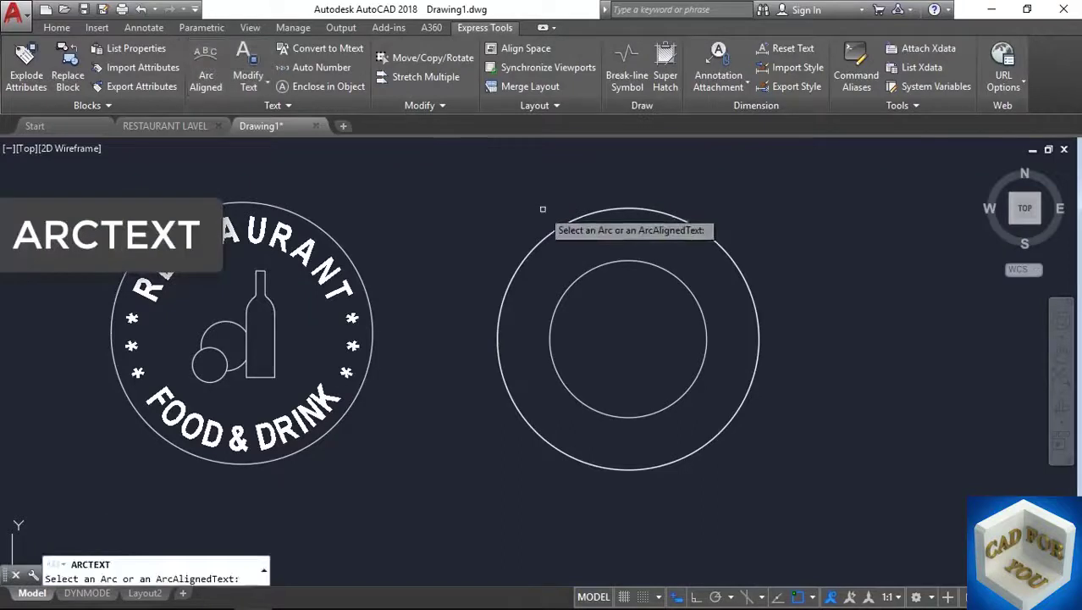
click(587, 270)
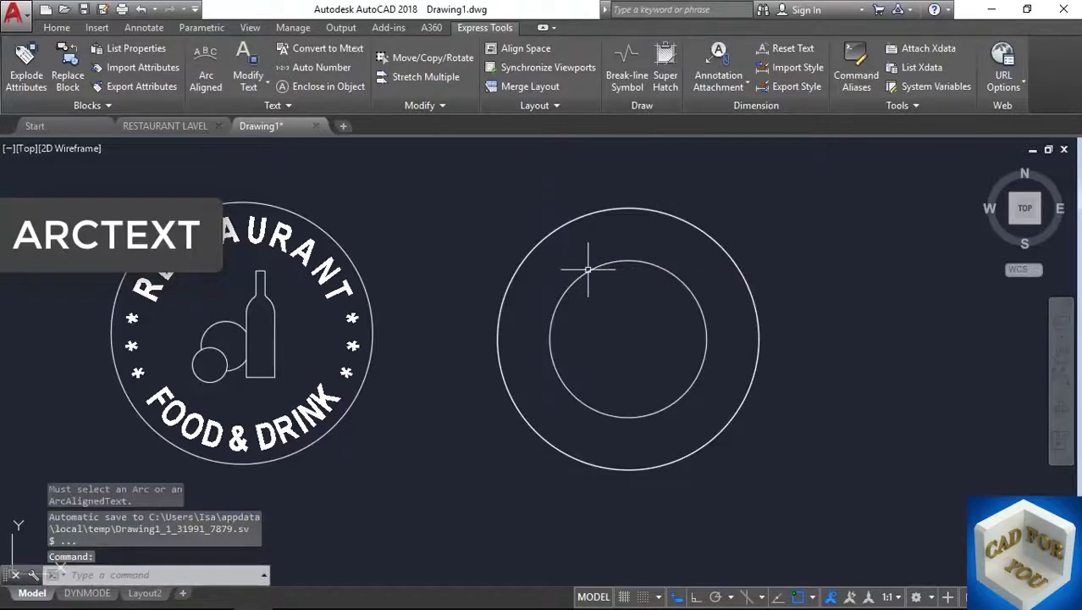
key(Return)
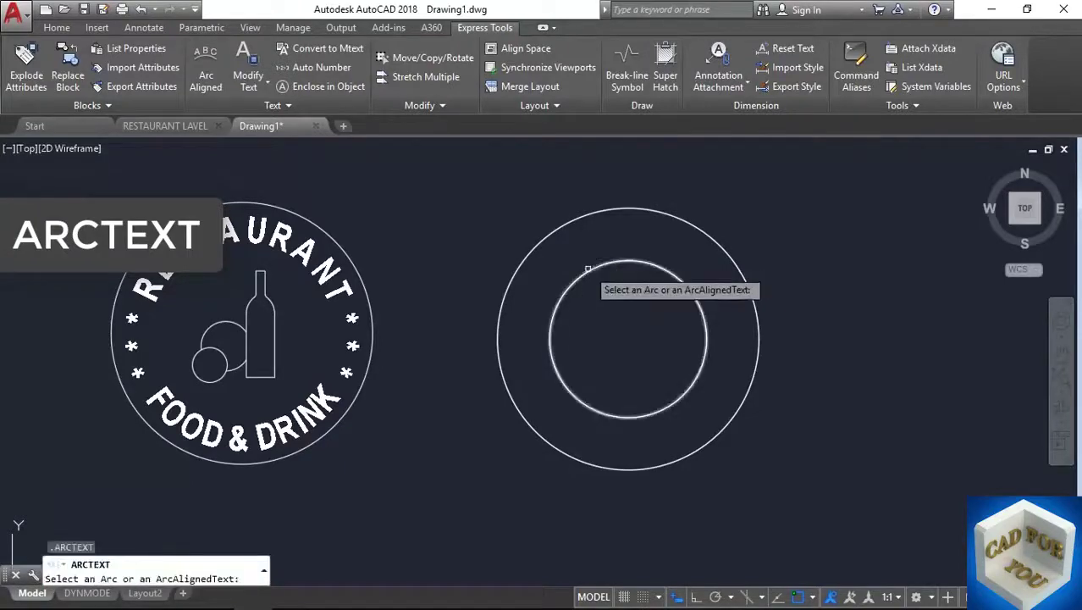
click(587, 269)
Step: Start arc-aligned text on the outer circle's upper arc, set on the concave side, facing outward from the centre and centred along the arc
key(Return)
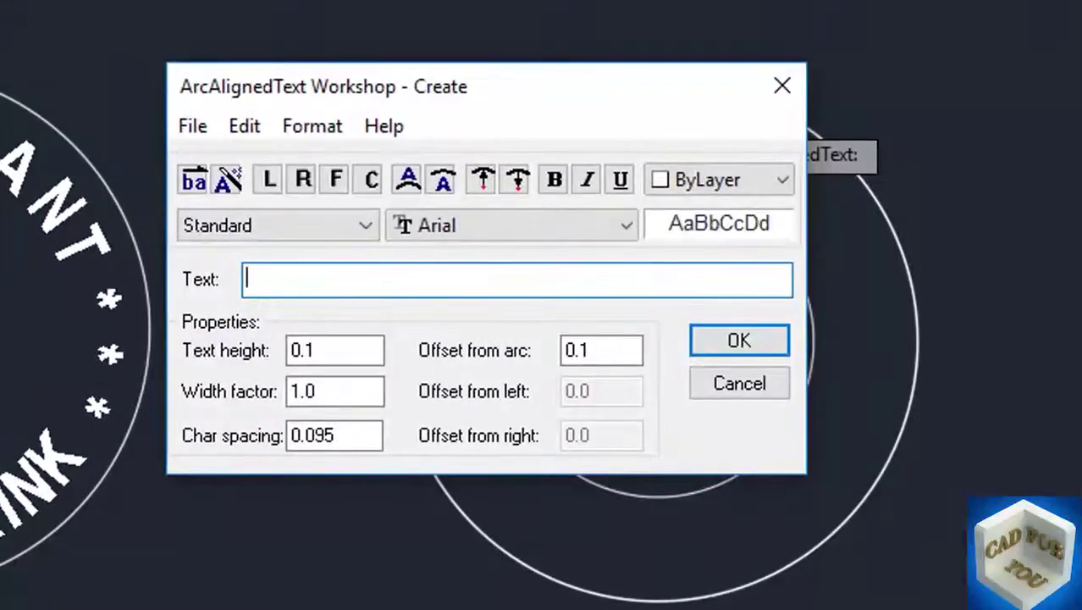
click(440, 177)
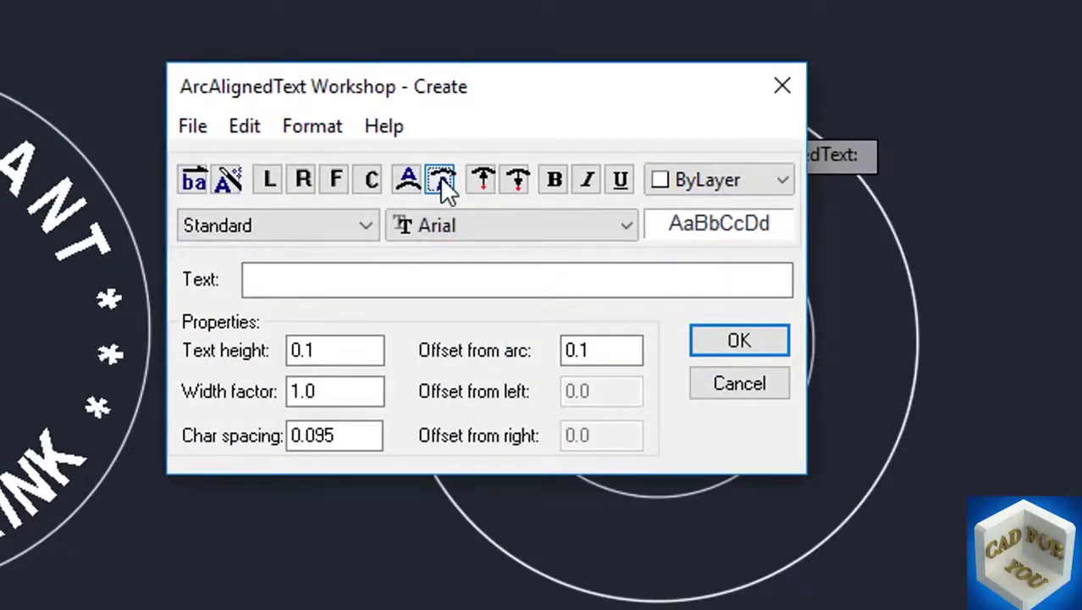
click(486, 190)
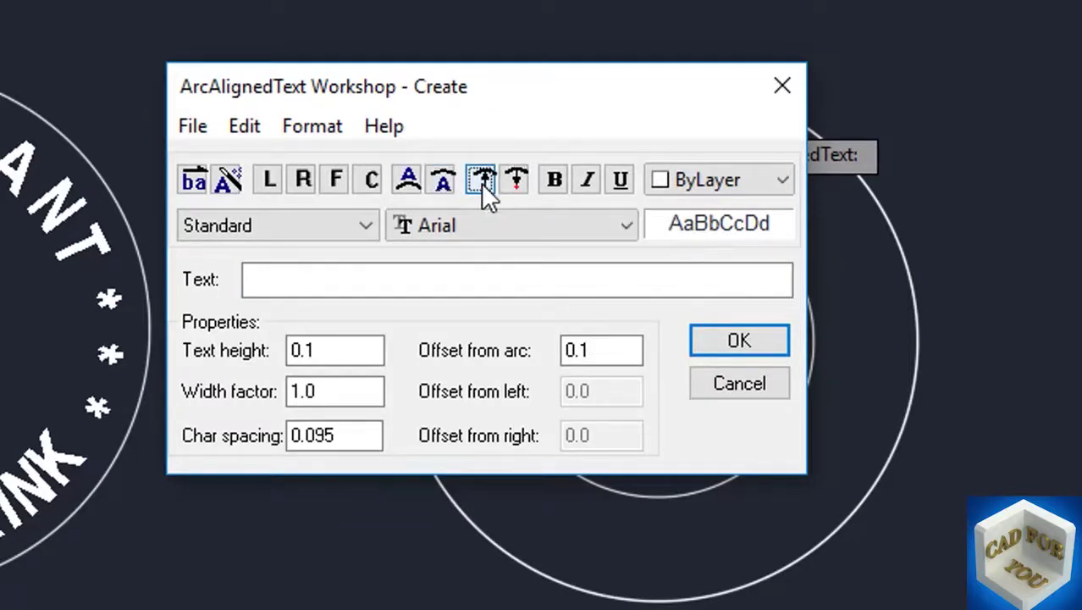
click(371, 187)
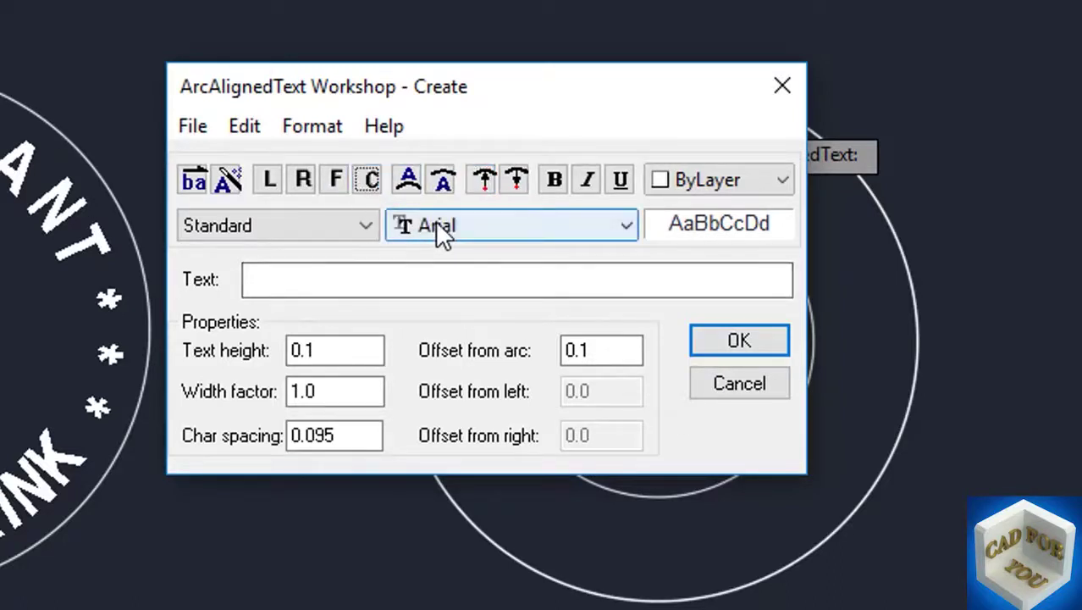
Step: Create the arc text RESTAURANT with height 0.1, an offset from the arc of 0.05 and character spacing 0.095
click(363, 280)
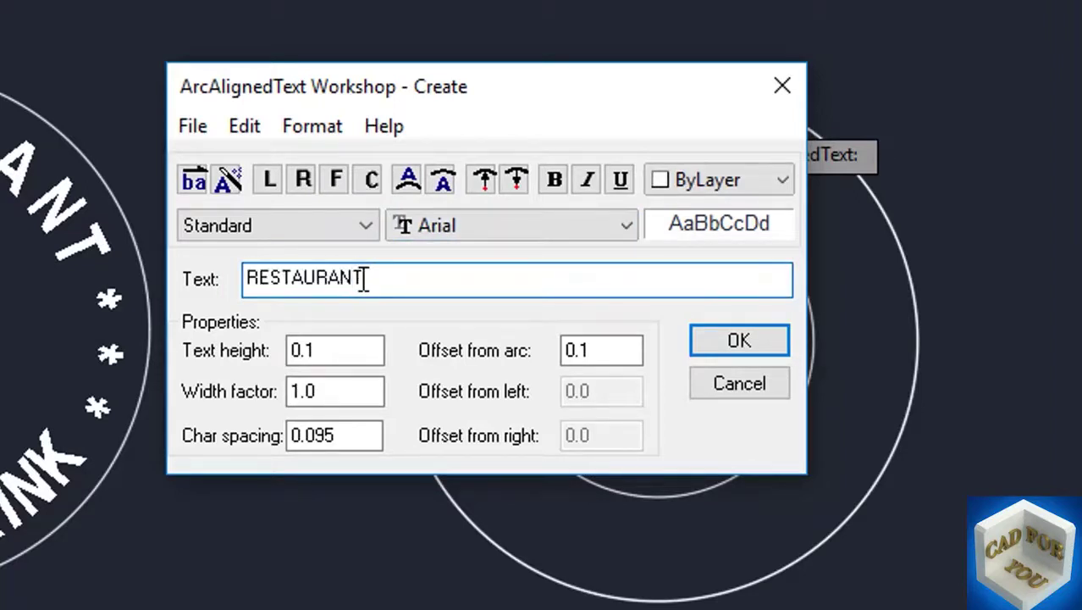
click(343, 351)
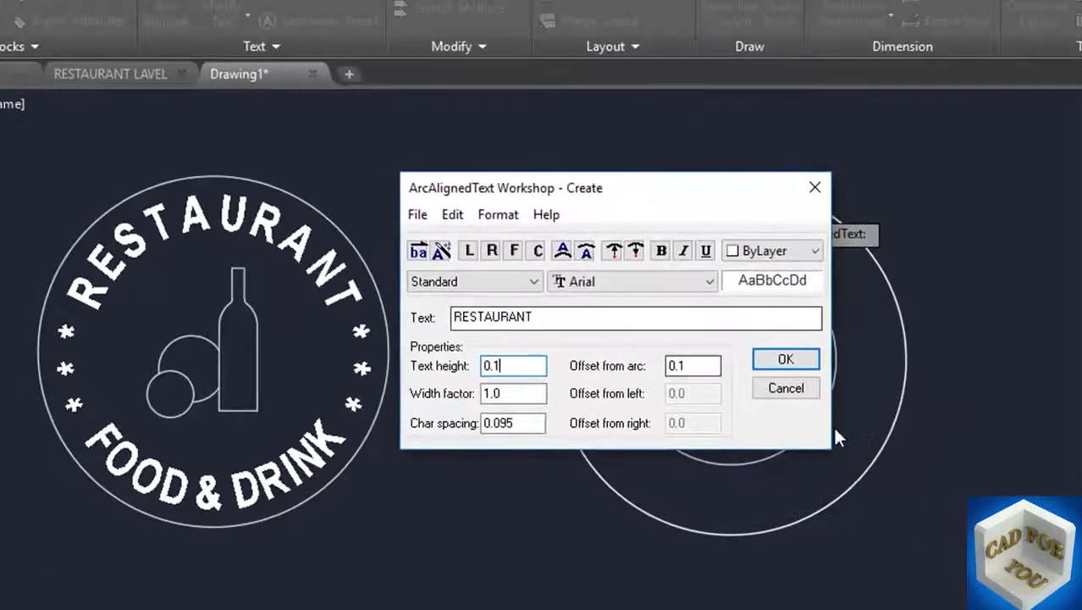
drag(766, 187, 1075, 10)
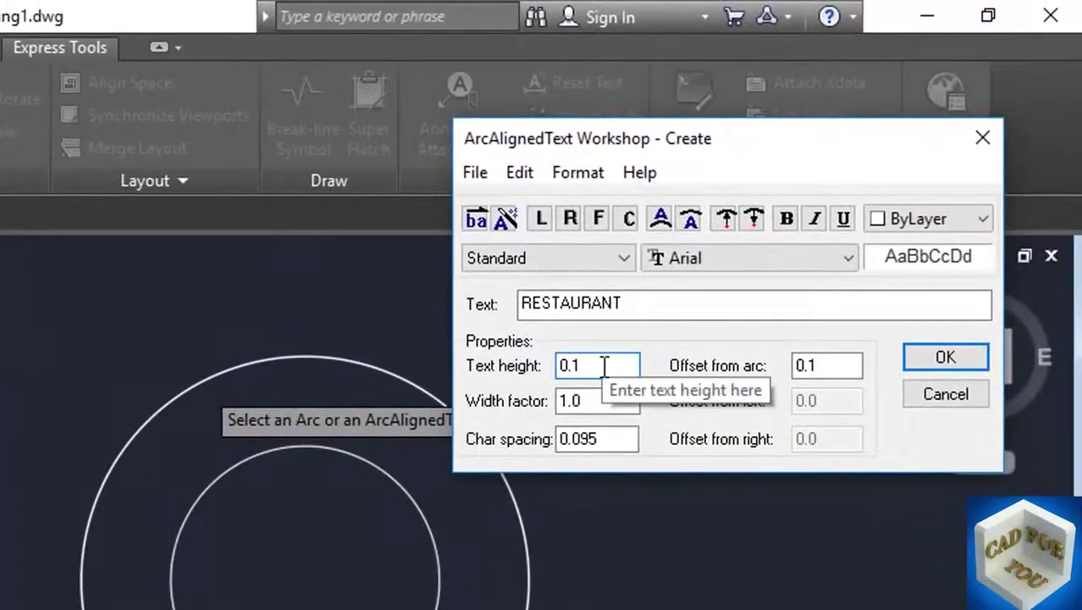
click(837, 365)
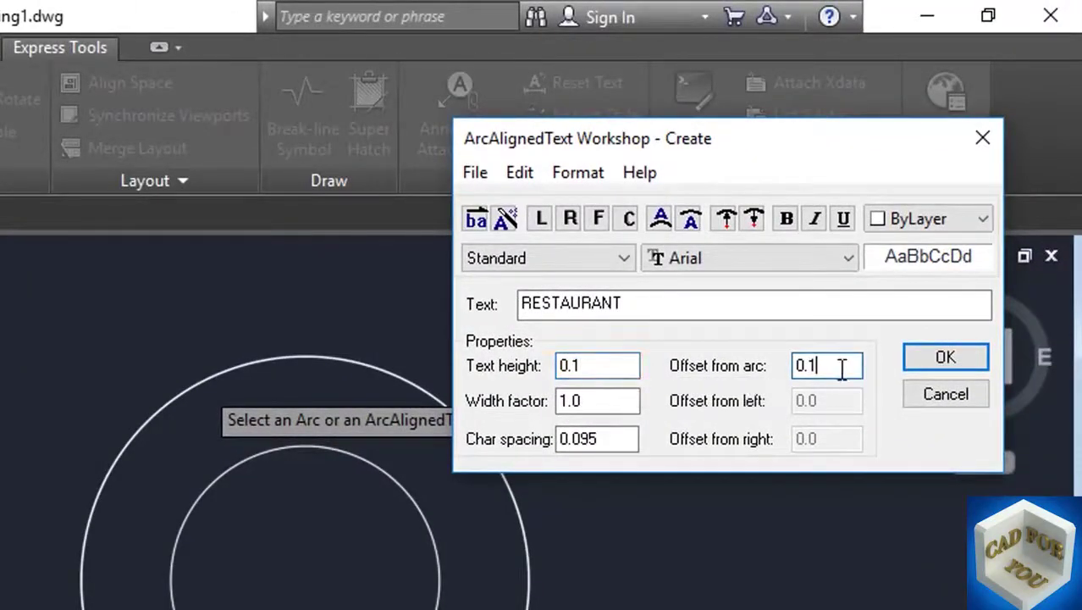
text(05)
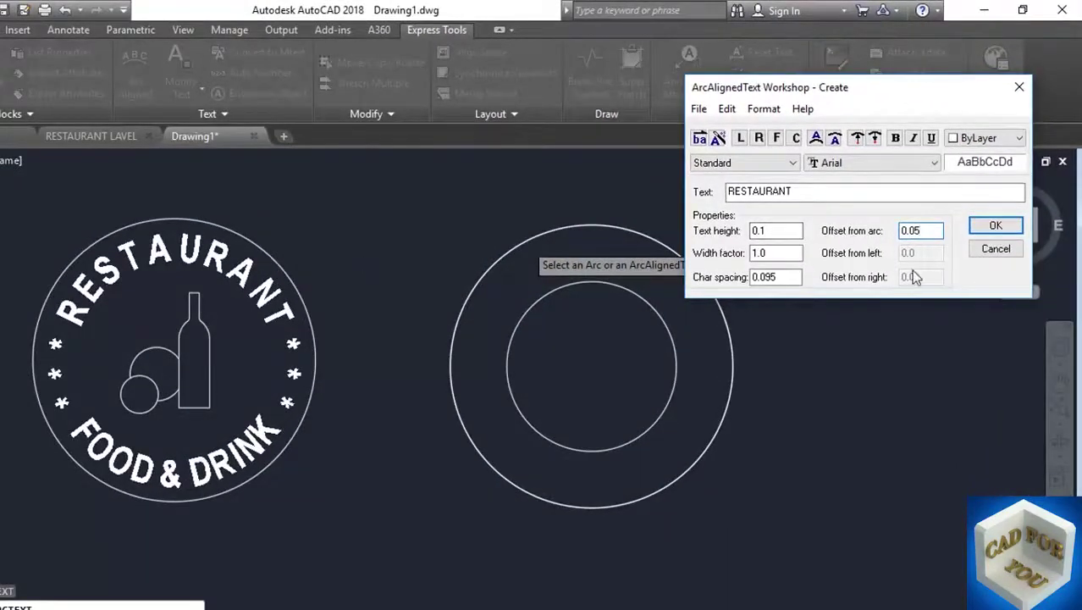
click(786, 278)
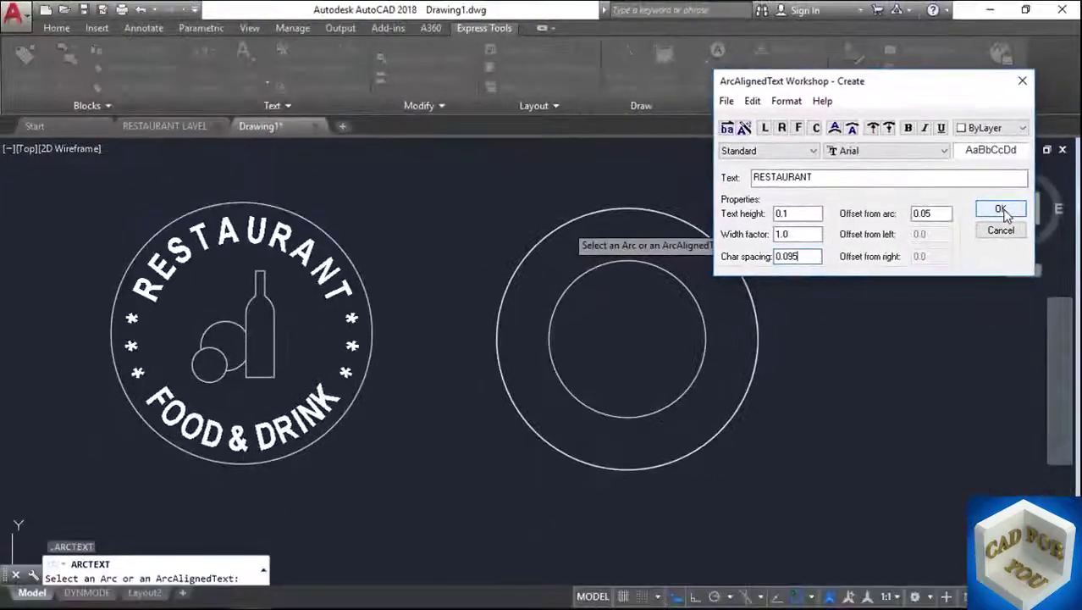
click(1001, 210)
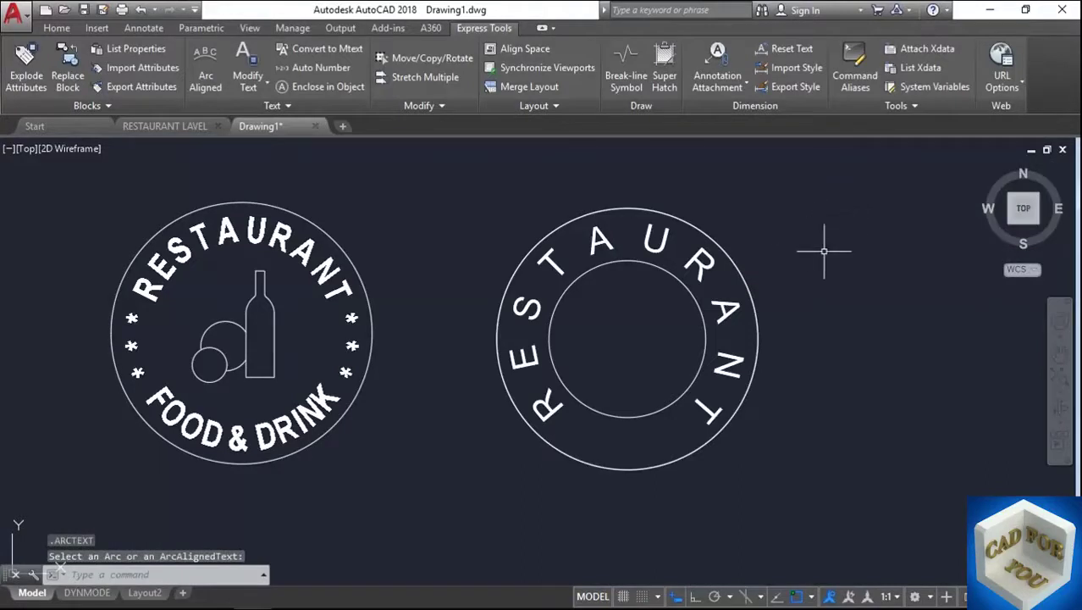
Step: Delete the widely spaced RESTAURANT text from the new circle
middle_drag(828, 234, 791, 256)
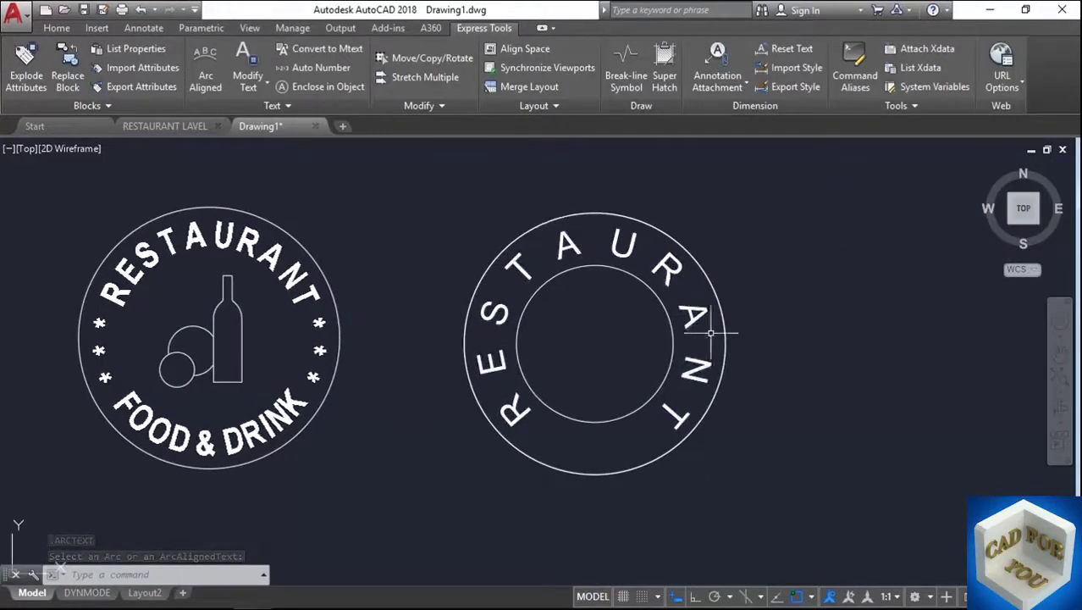
click(701, 309)
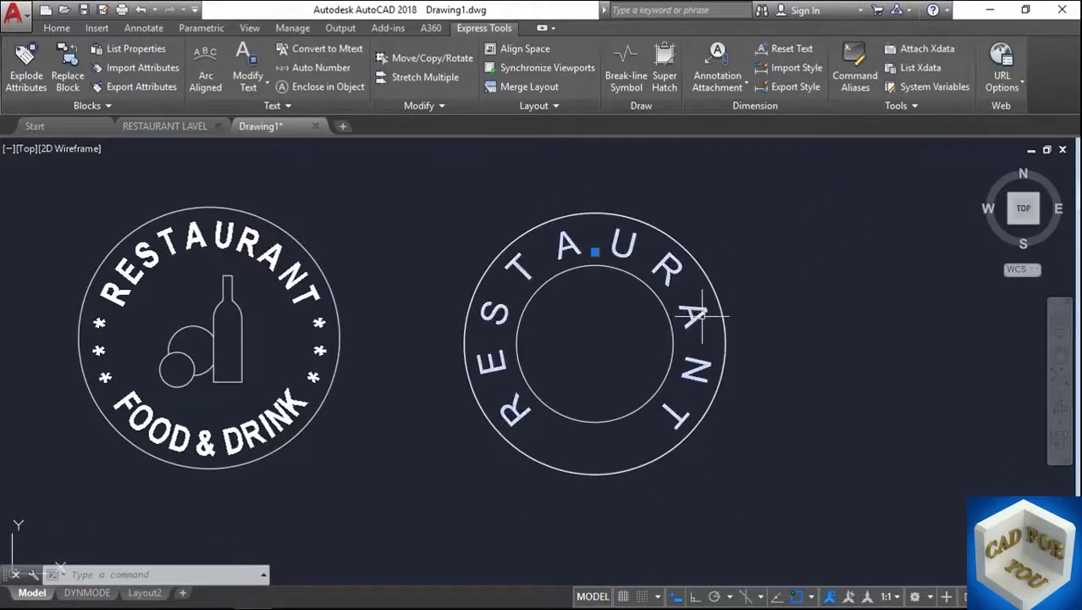
key(Delete)
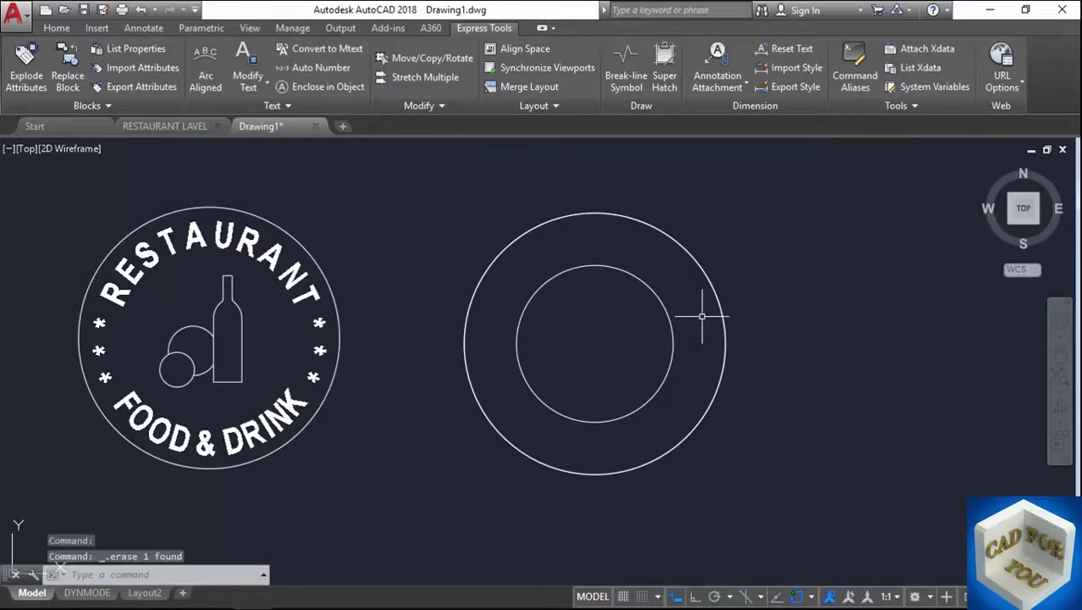
Step: Create the arc-aligned text RESTAURANT on the outer circle's upper arc with character spacing 0.05
click(212, 83)
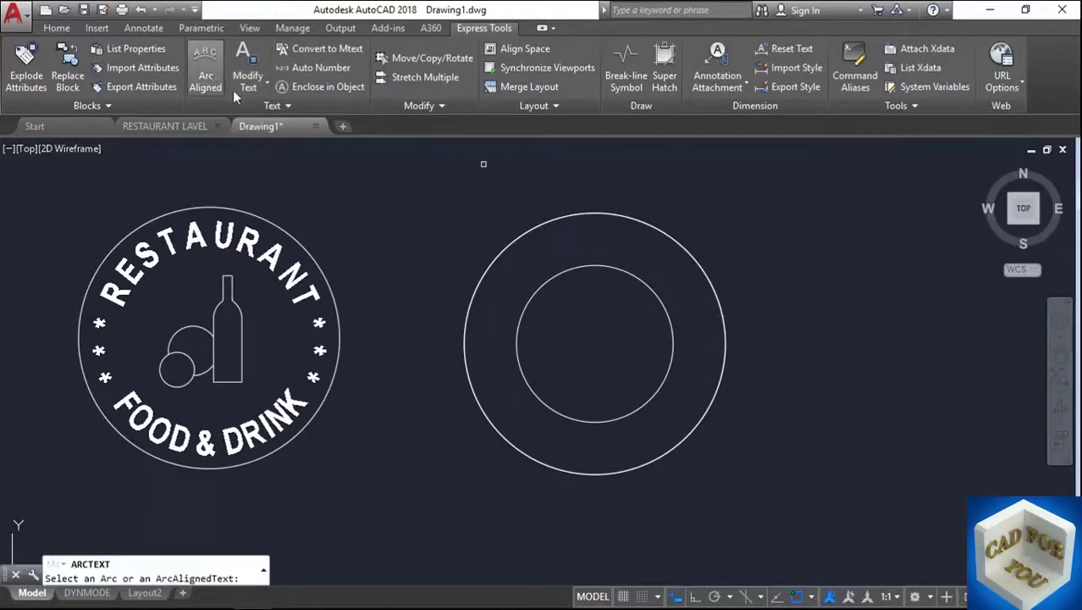
click(603, 214)
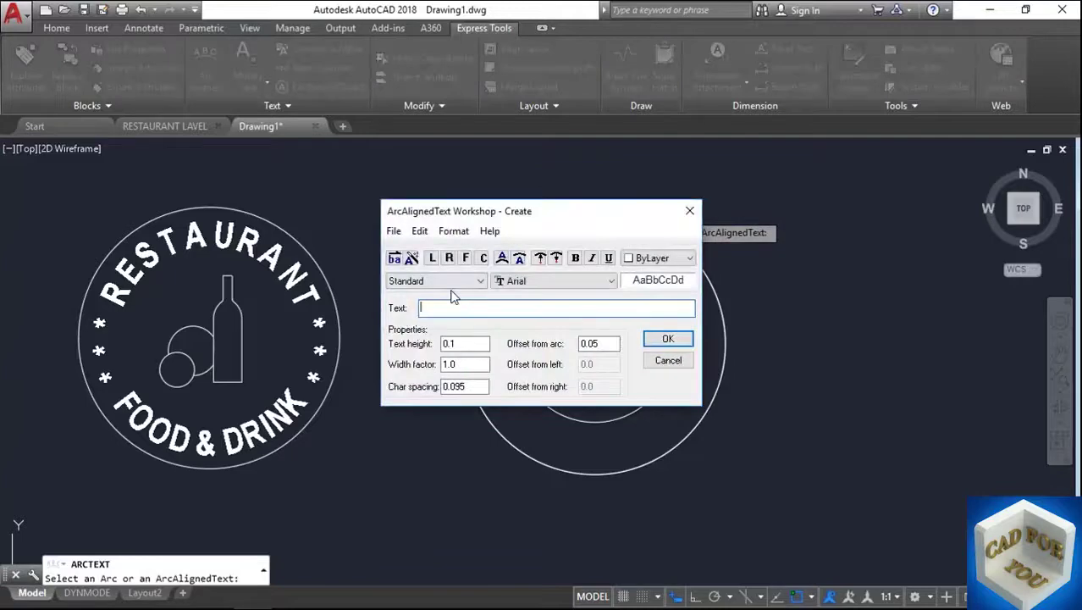
text(RESTAURANT)
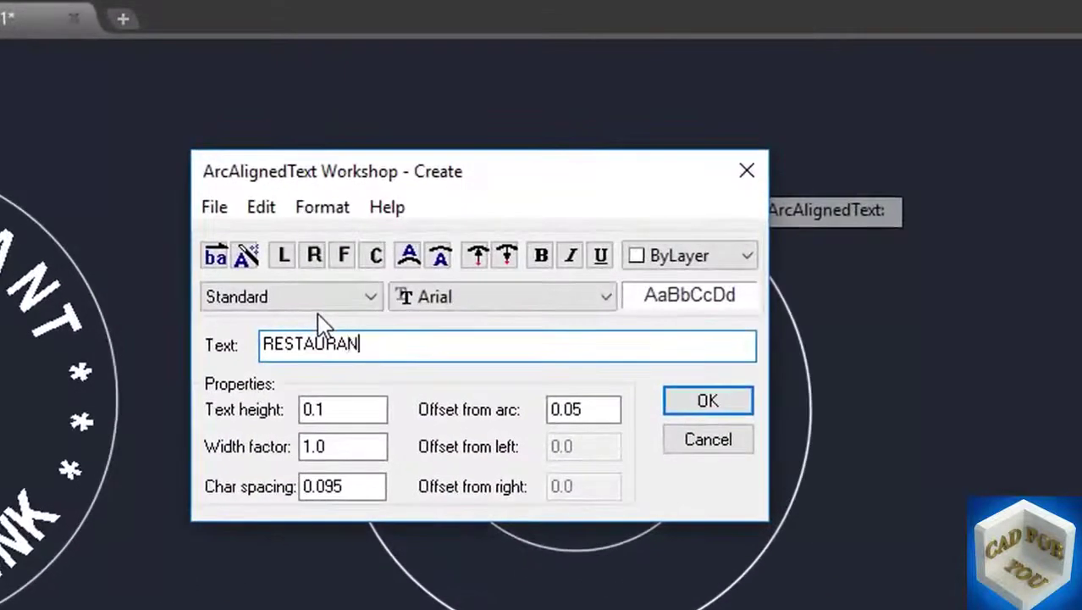
click(338, 486)
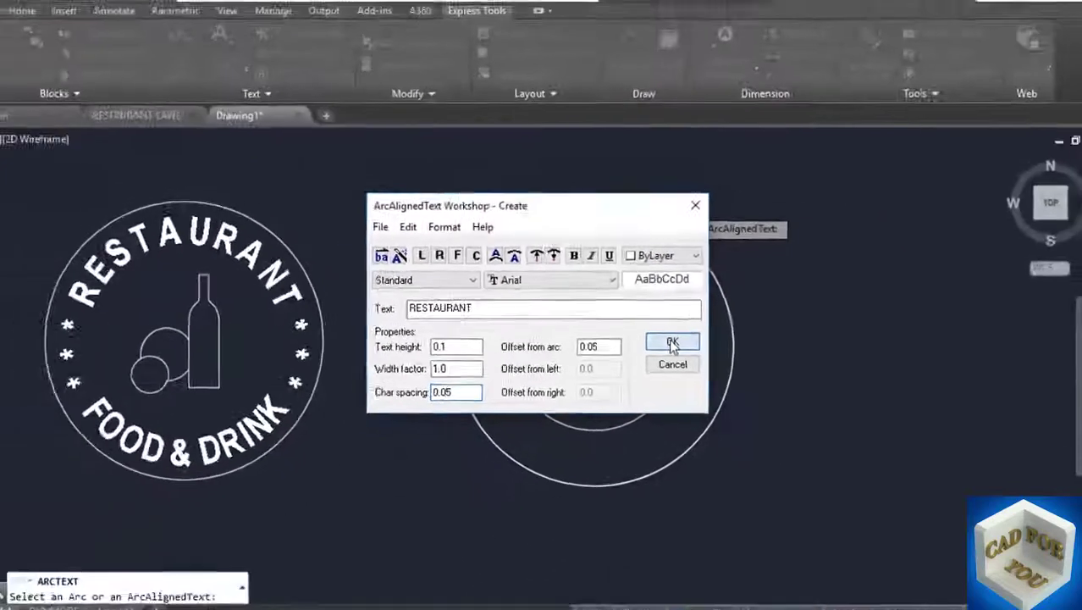
click(672, 342)
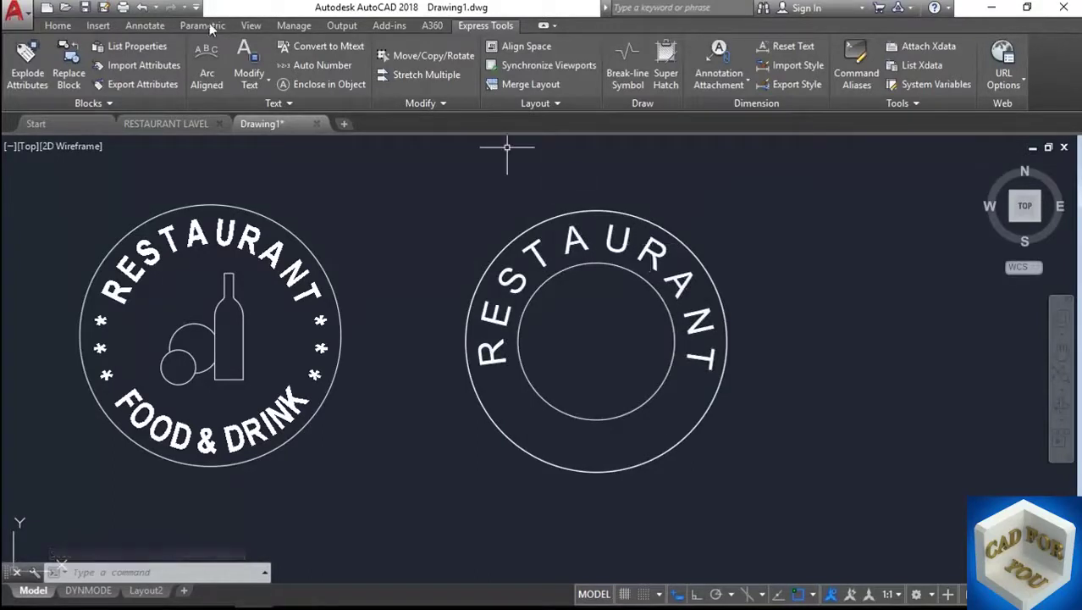
Step: Create another arc-aligned text RESTAURANT on the same upper arc with character spacing 0.025
key(Return)
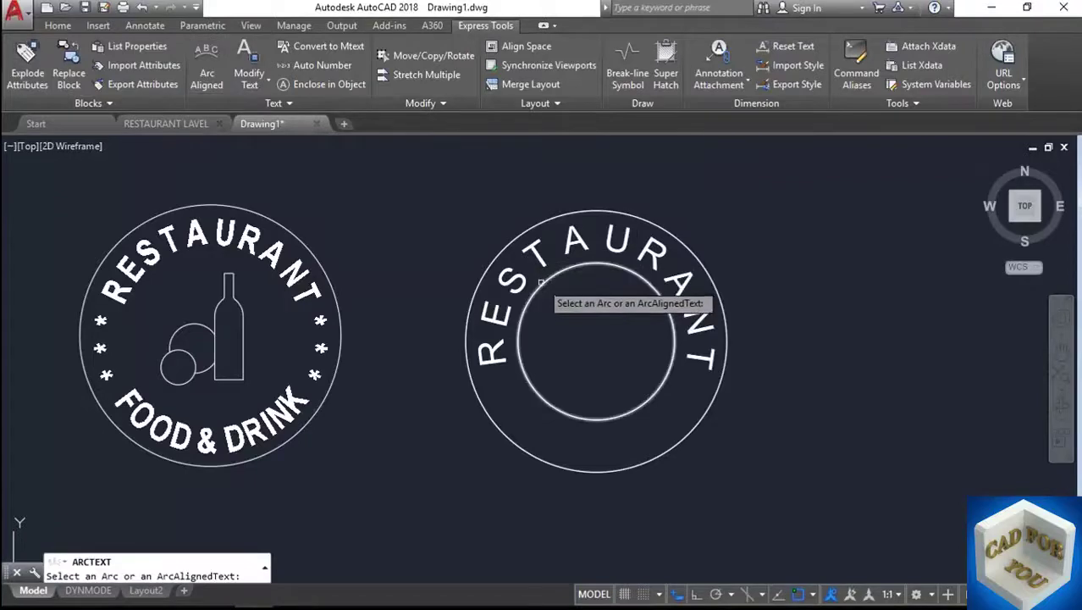
click(508, 244)
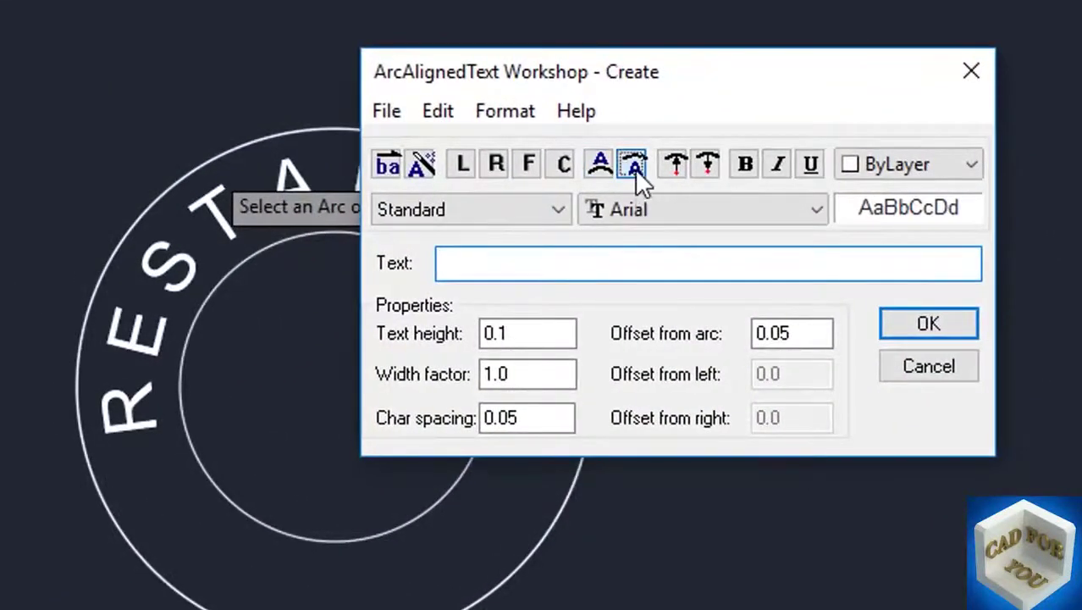
text(RESTAURANT)
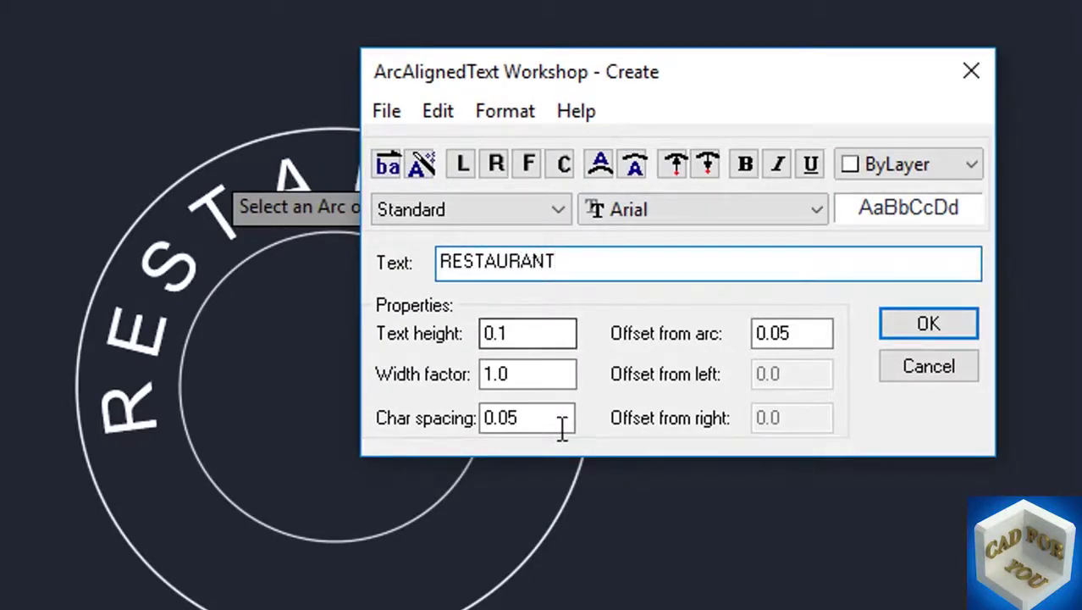
drag(508, 428, 536, 426)
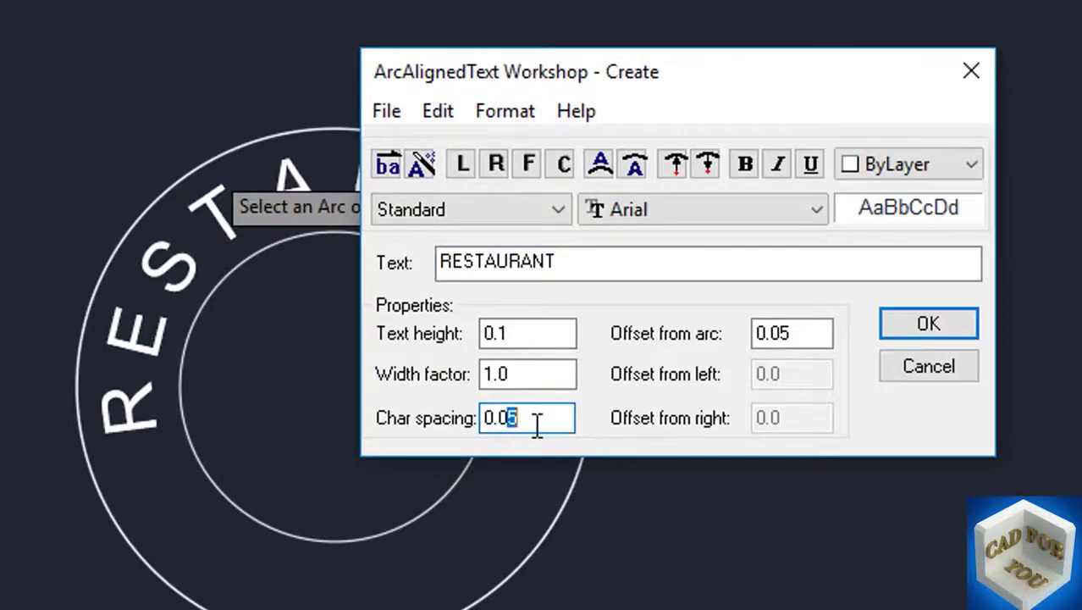
text(5)
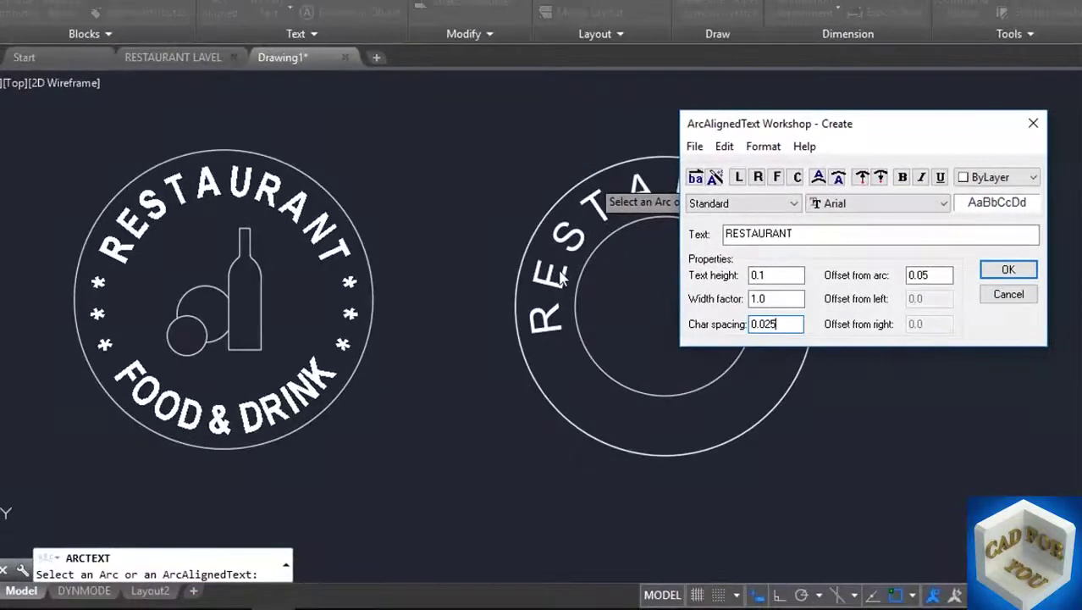
click(1020, 271)
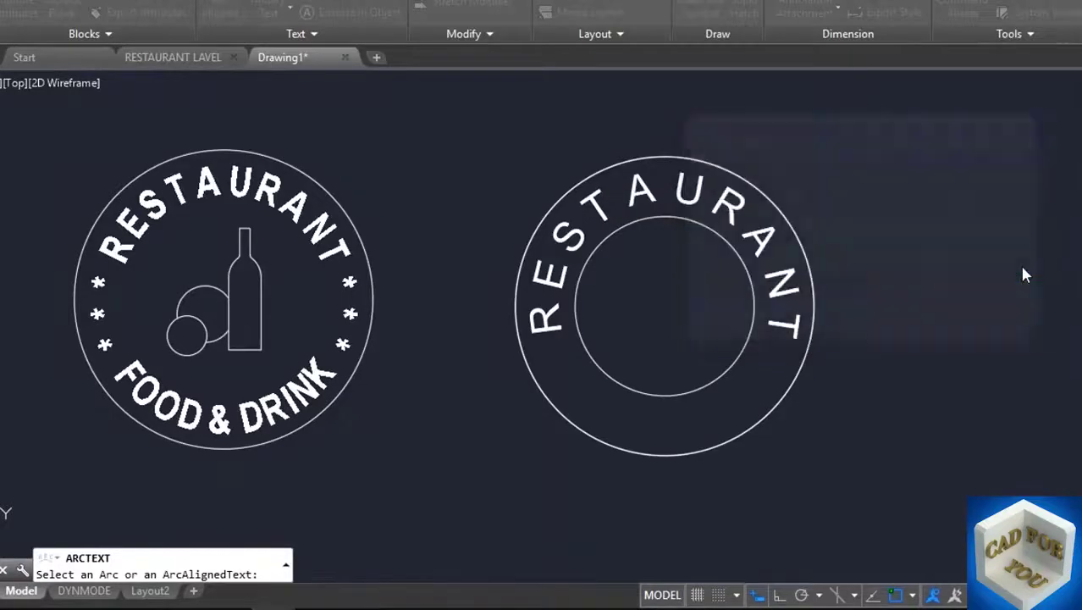
Step: Delete the wider of the two overlapping RESTAURANT texts, keeping the one with the tighter spacing
click(549, 325)
scroll(548, 324, up, 4)
key(Escape)
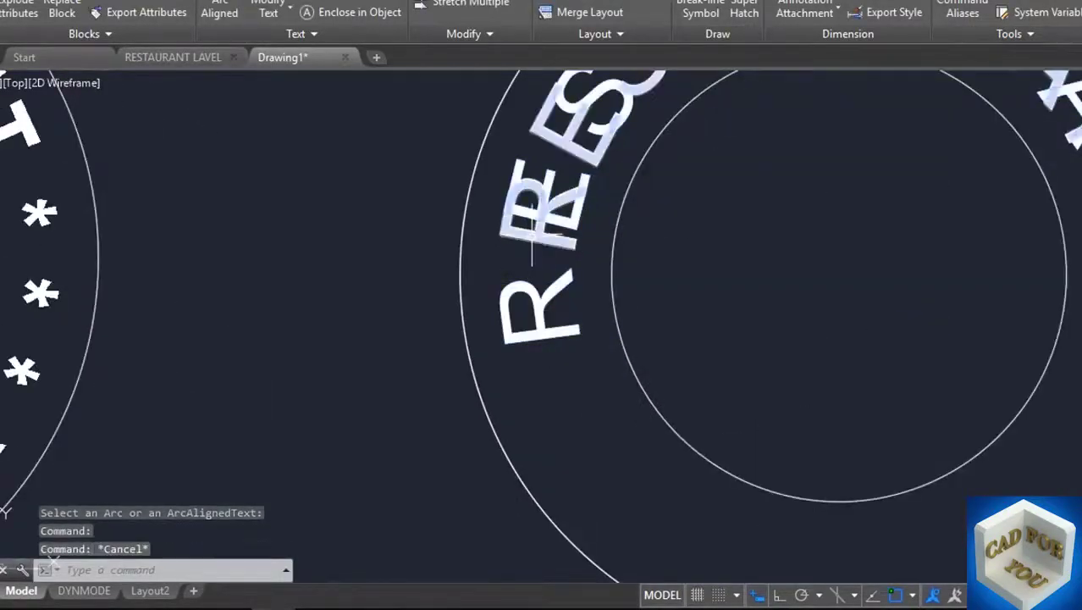
click(551, 180)
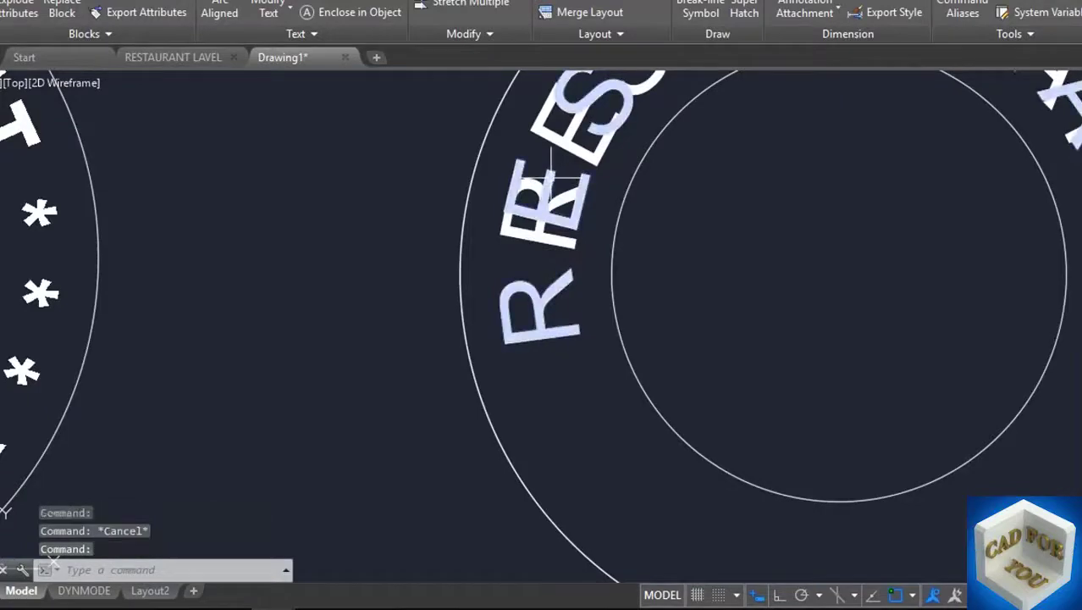
key(Delete)
scroll(550, 179, down, 5)
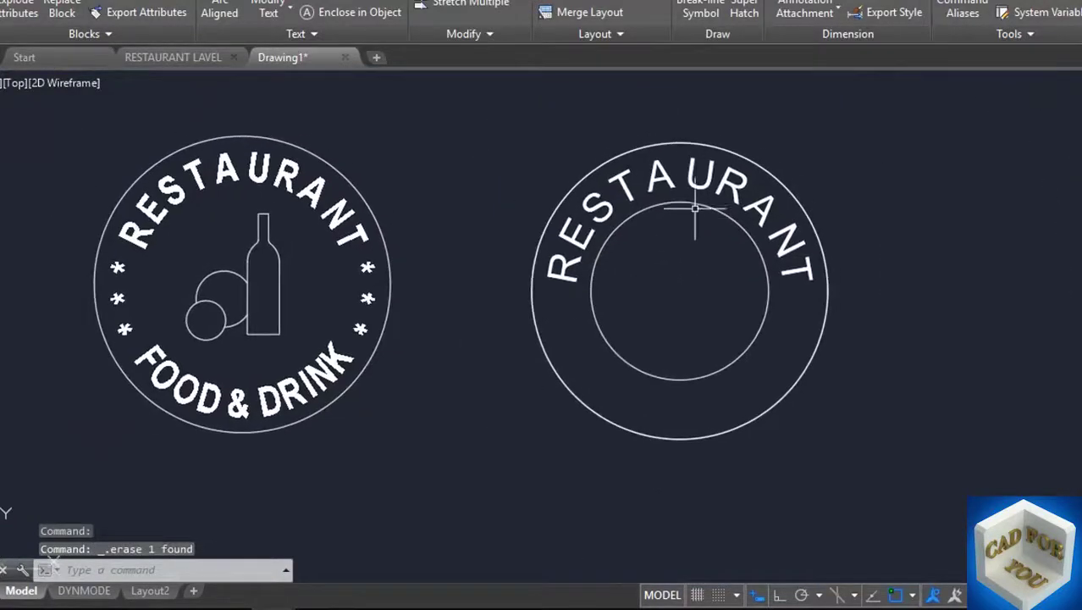
Step: Set the width factor of the remaining RESTAURANT arc text to .9
double_click(693, 176)
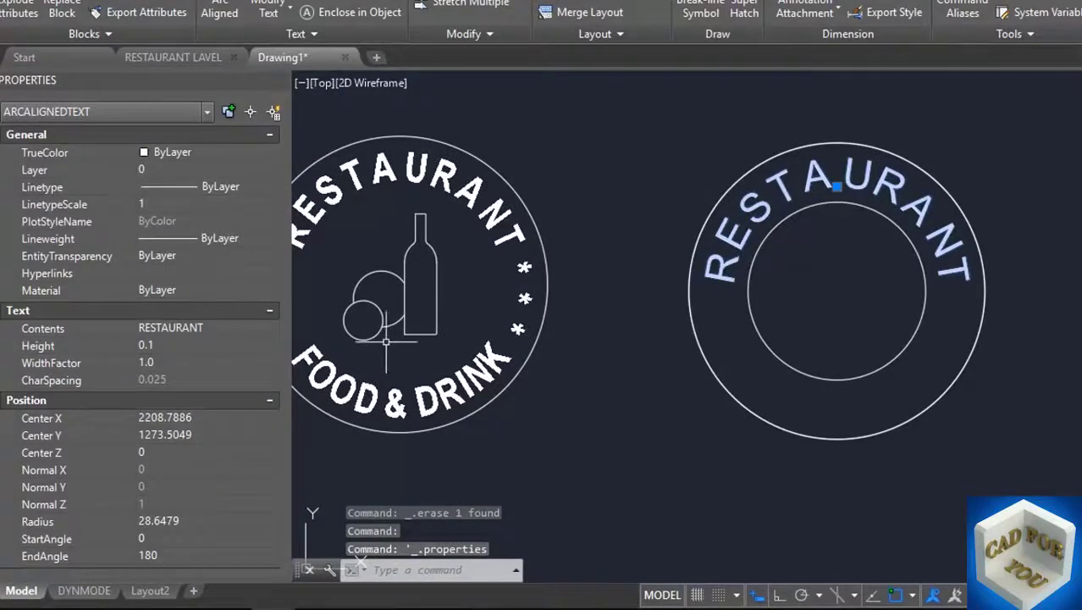
click(158, 364)
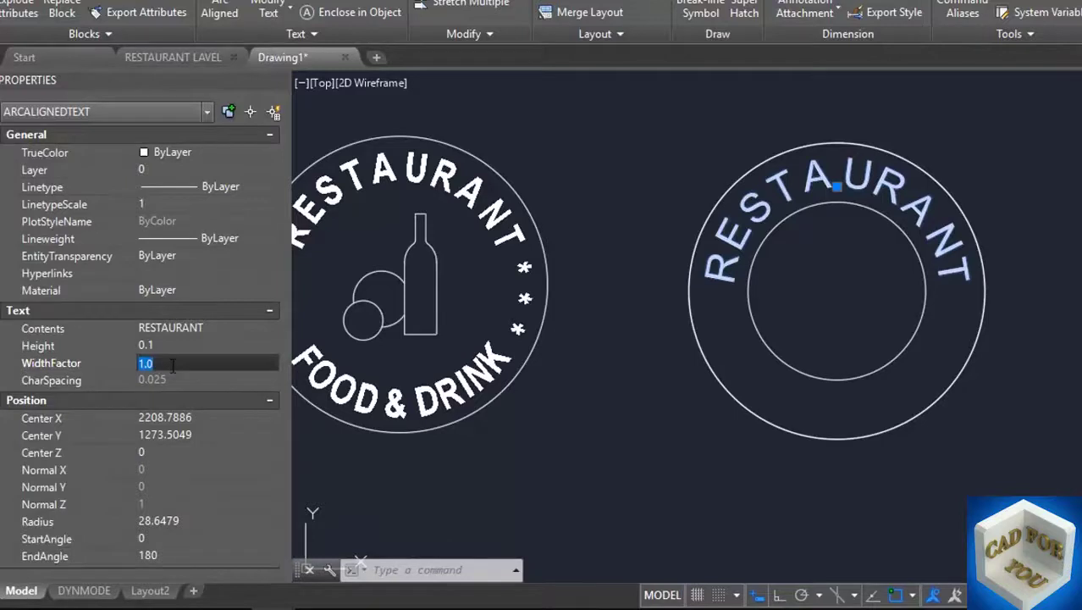
text(.9)
key(Return)
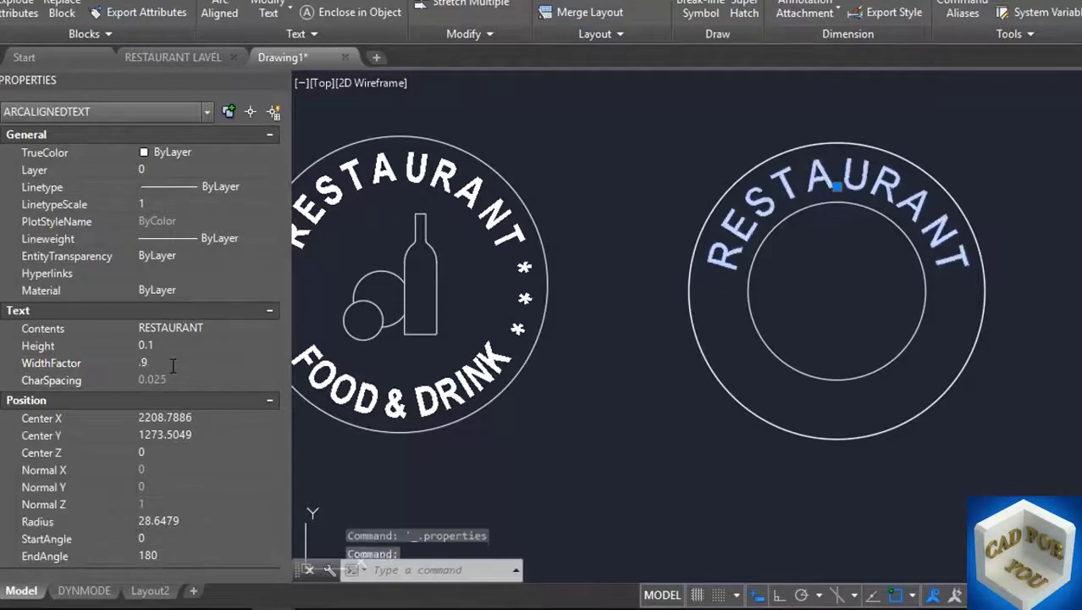
Step: Set the width factor of the RESTAURANT arc text to .8
click(166, 364)
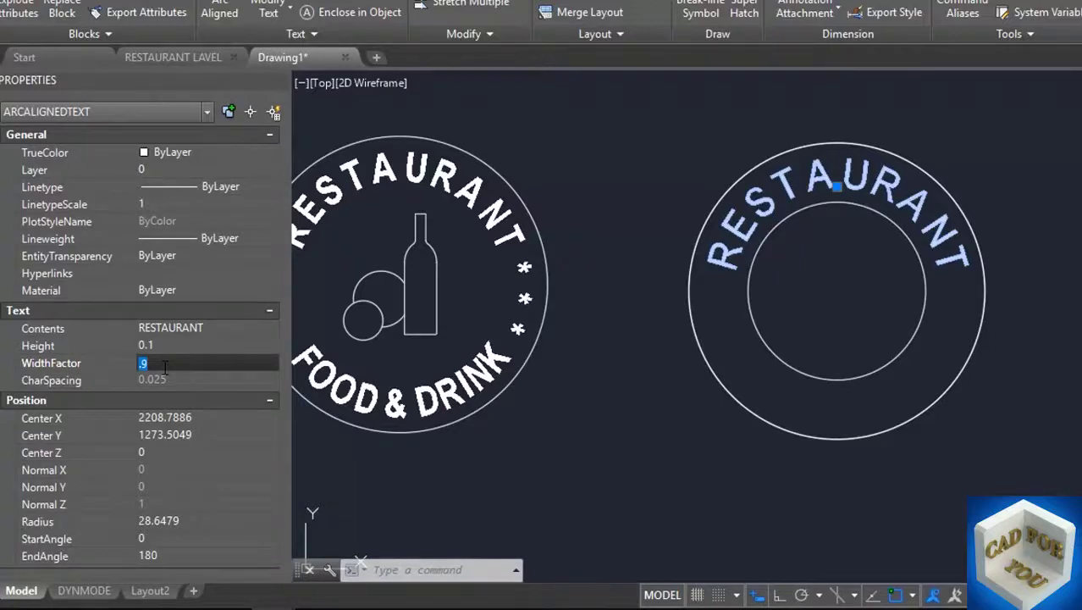
text(.8)
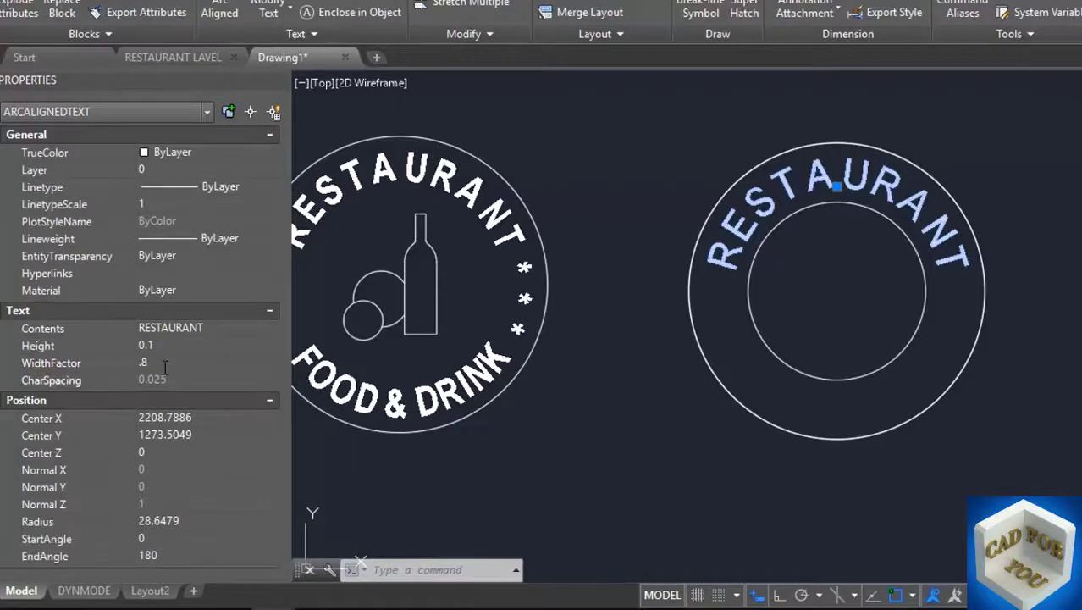
key(Return)
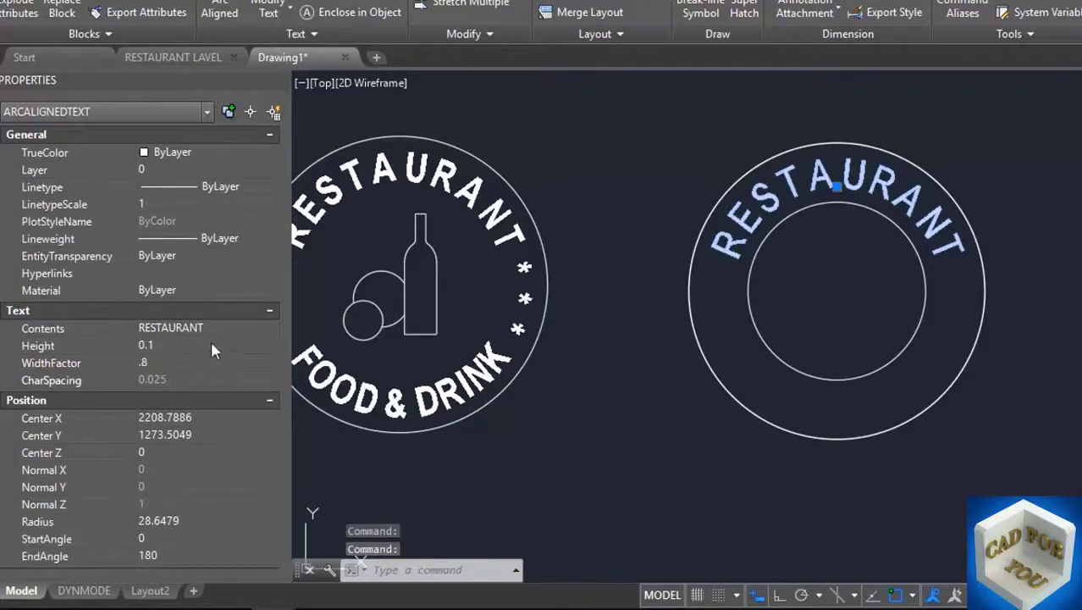
key(Escape)
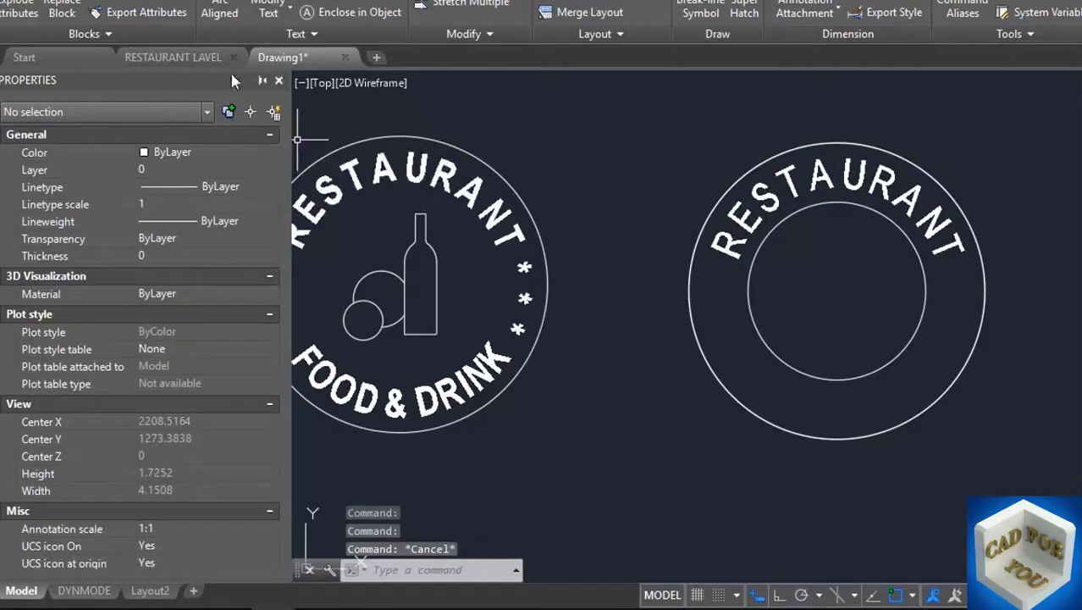
click(277, 81)
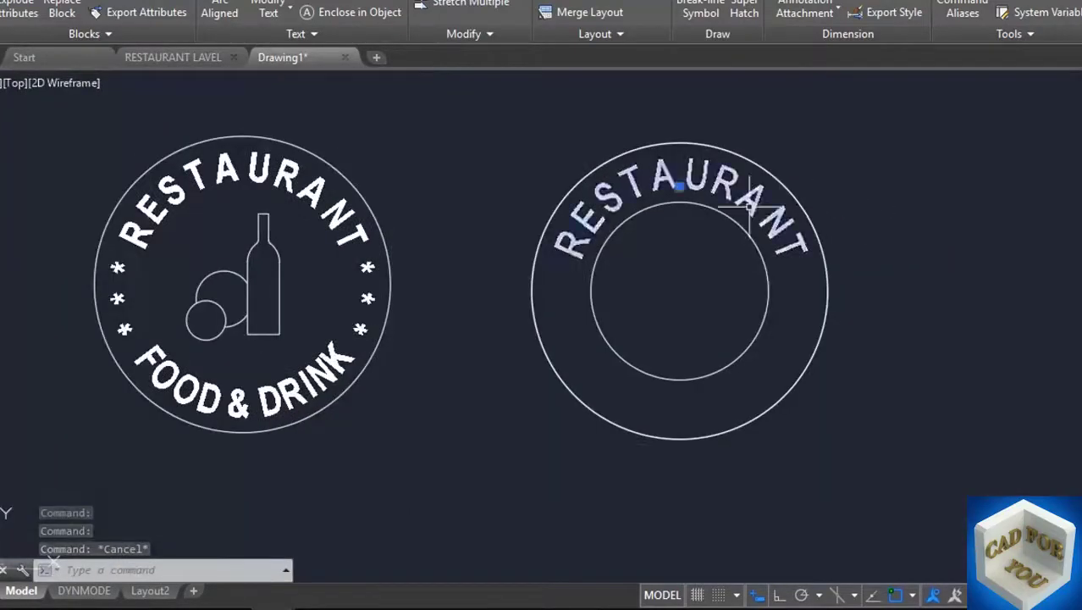
Step: Replace the RESTAURANT arc text with a bold, centred one on the concave side of the upper arc, facing outward from the center
click(749, 203)
key(Delete)
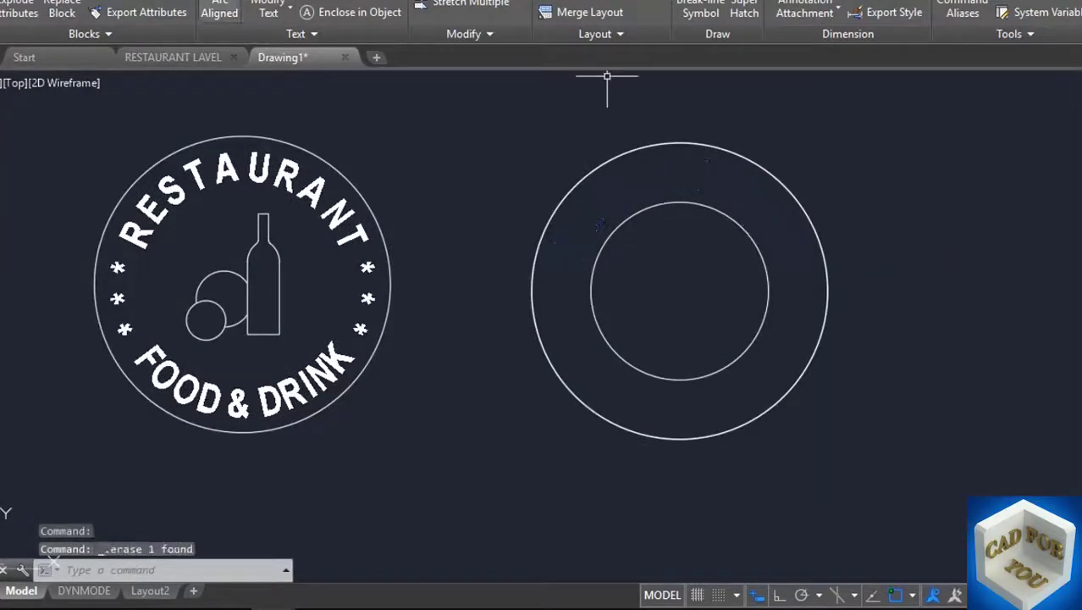
click(219, 8)
click(639, 213)
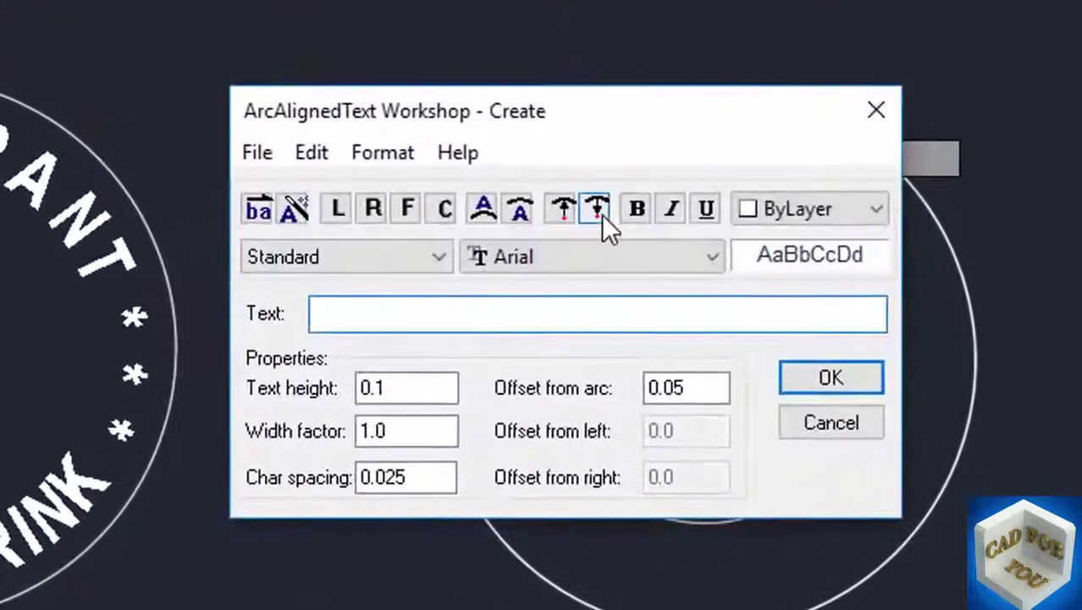
click(442, 208)
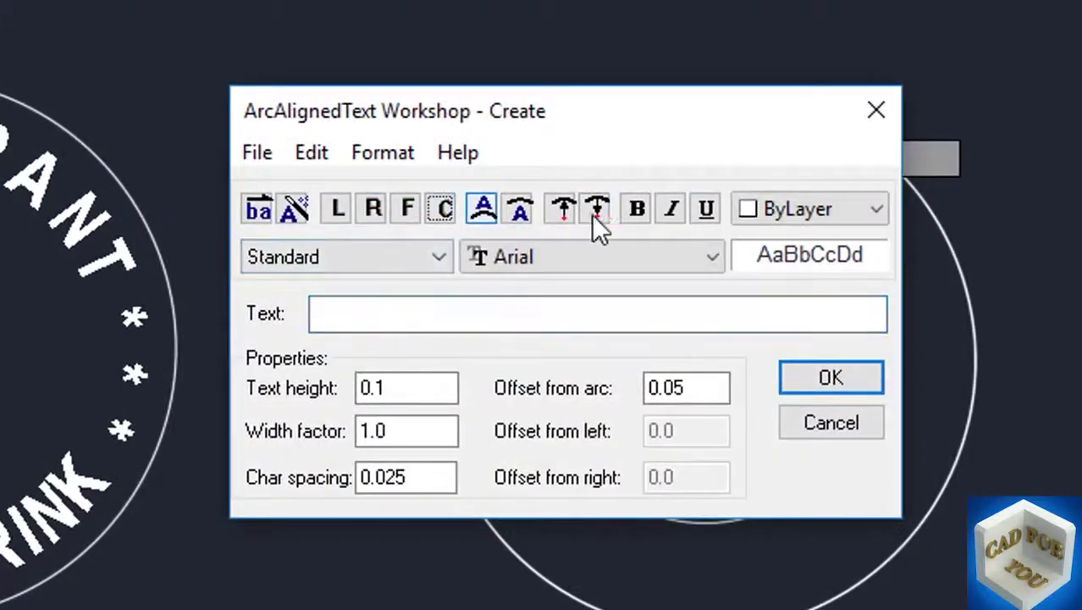
click(636, 210)
click(563, 209)
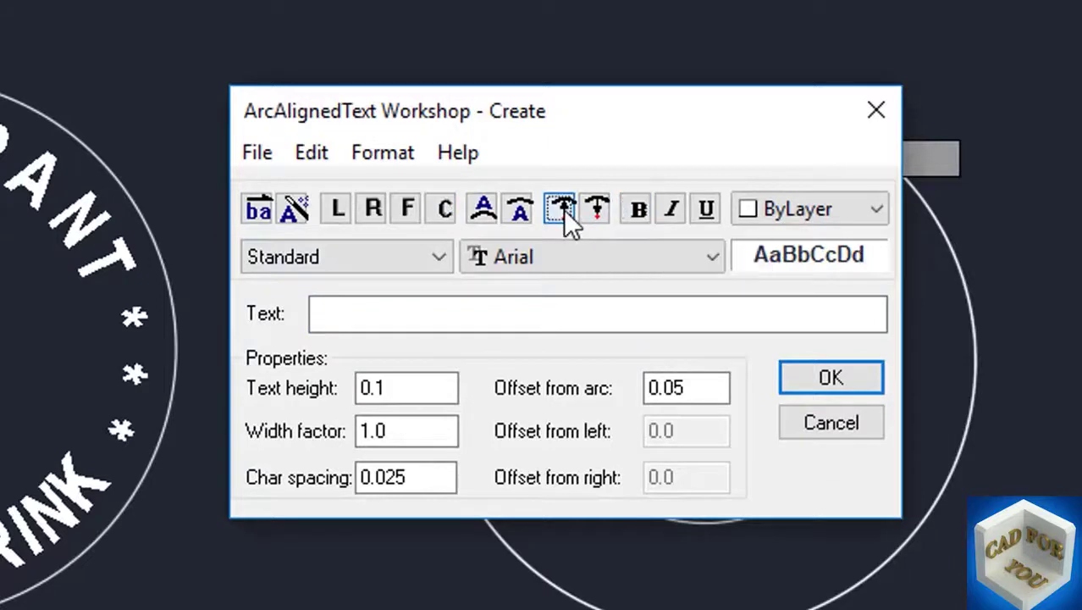
click(514, 217)
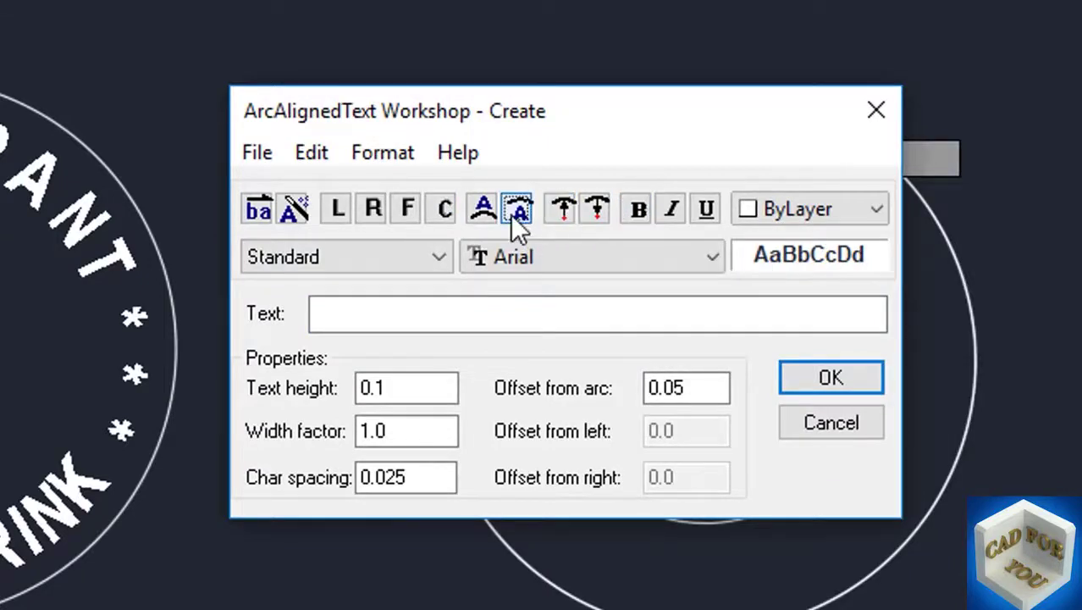
click(435, 315)
text(RESTAURANT)
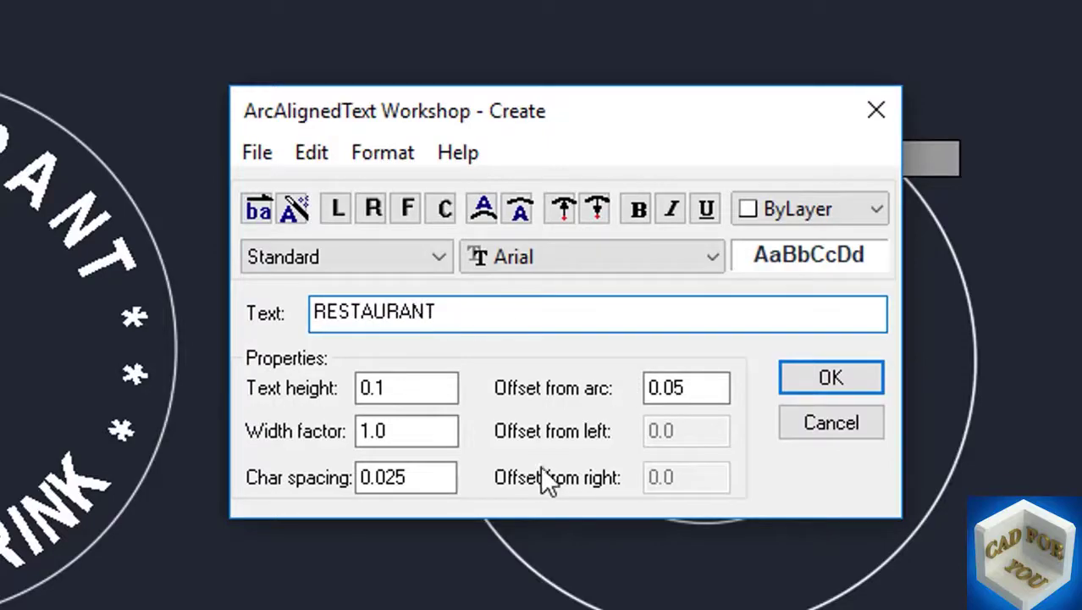
click(815, 378)
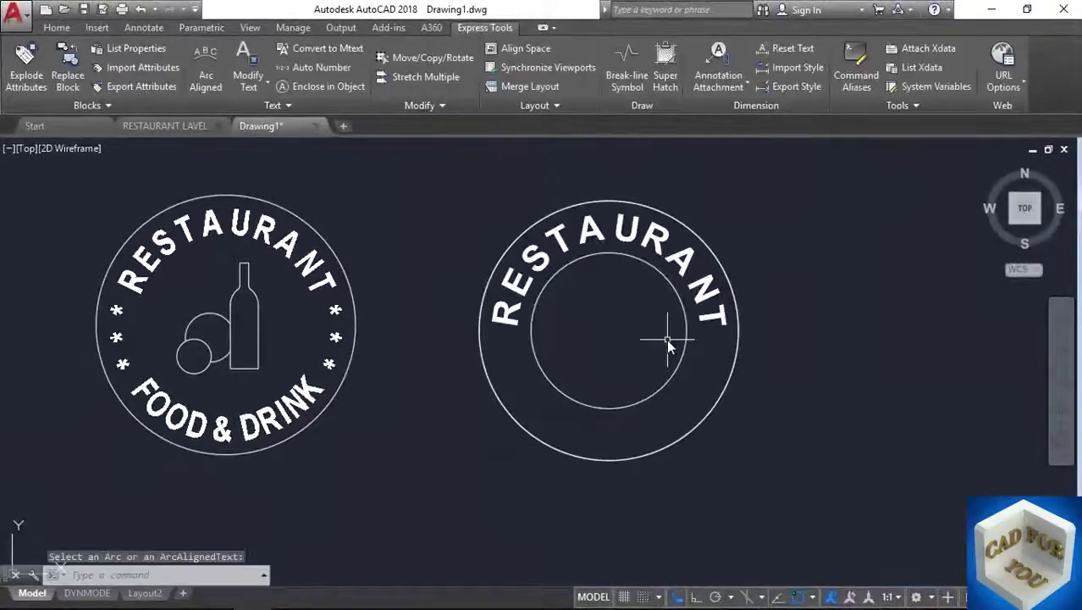
Step: Set the width factor of the new bold RESTAURANT arc text to .75
double_click(523, 263)
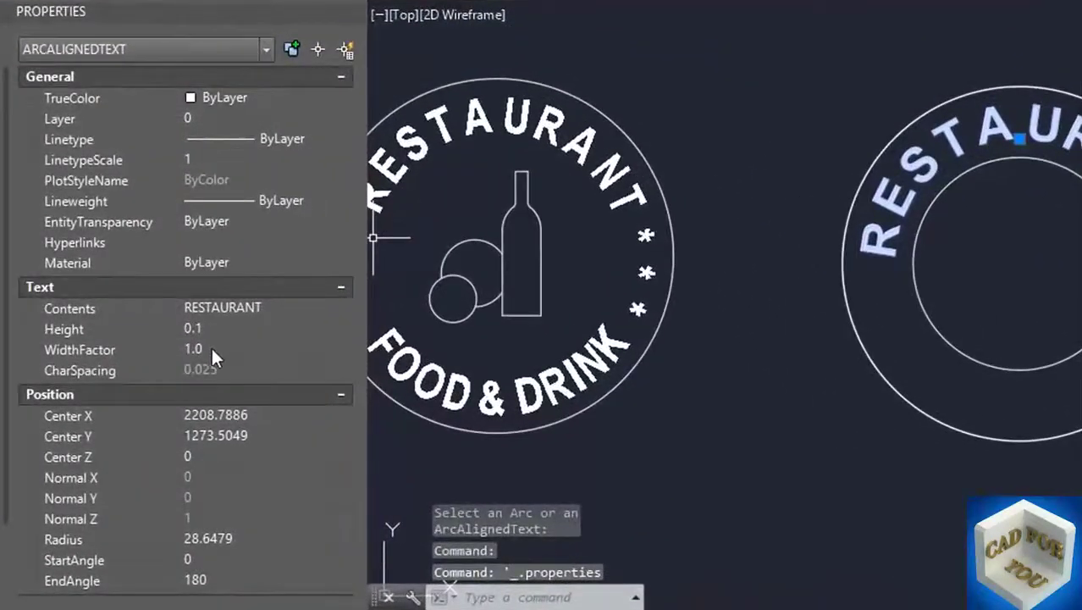
click(212, 350)
key(BackSpace)
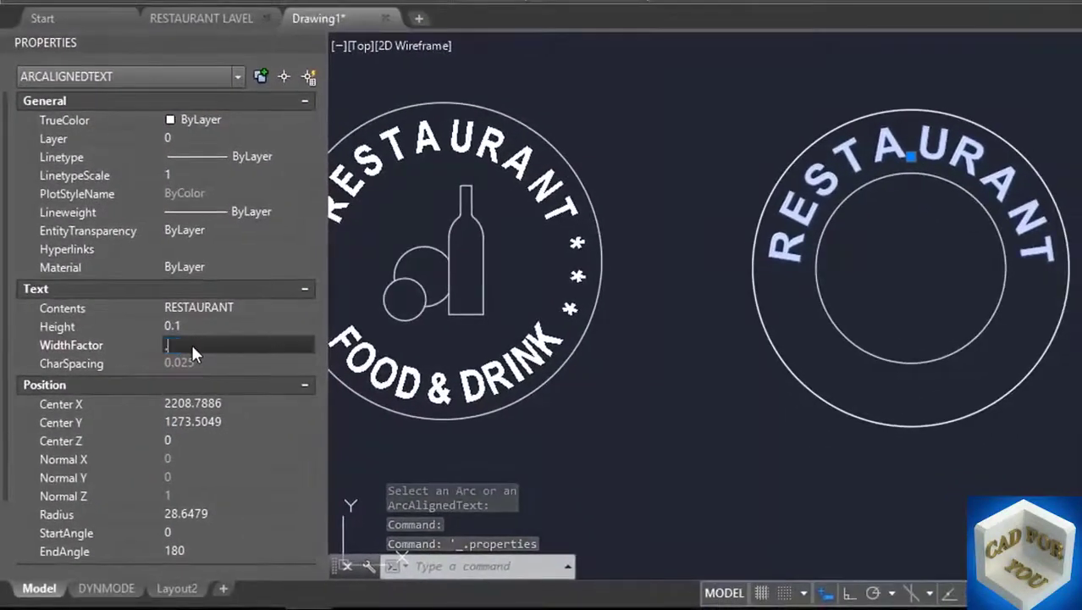
text(.75)
key(Return)
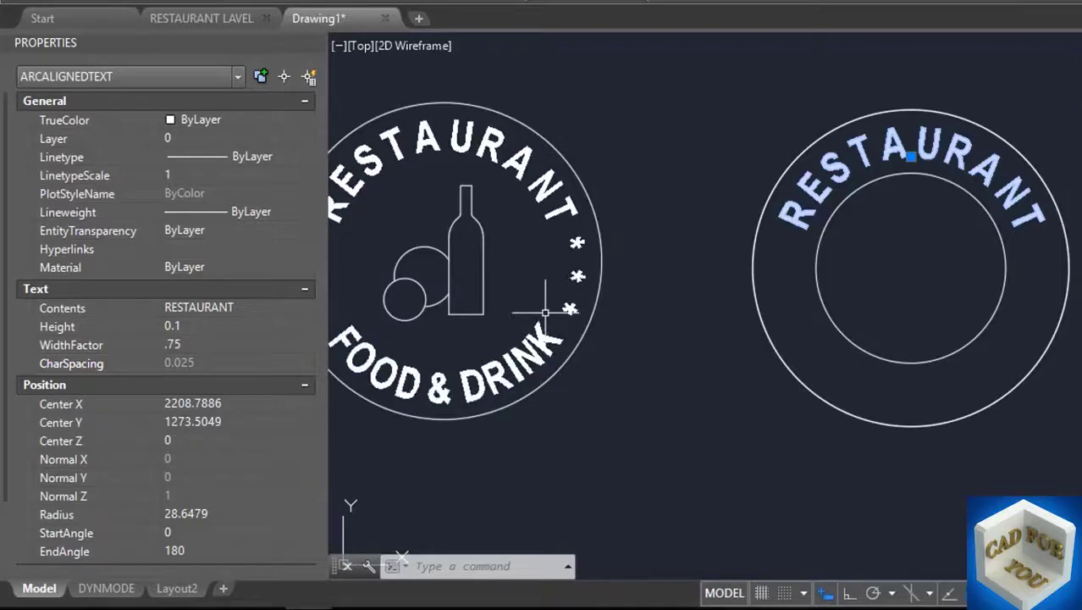
click(313, 45)
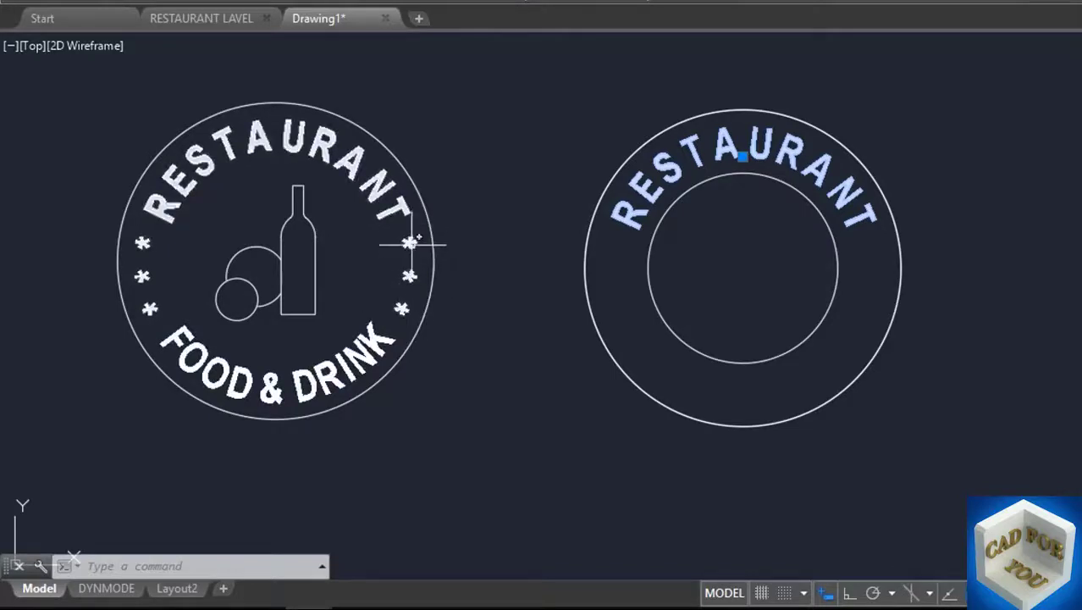
Step: Add three spaced asterisks before and after the word in the arc text so its contents read * * * RESTAURANT * * *
double_click(670, 173)
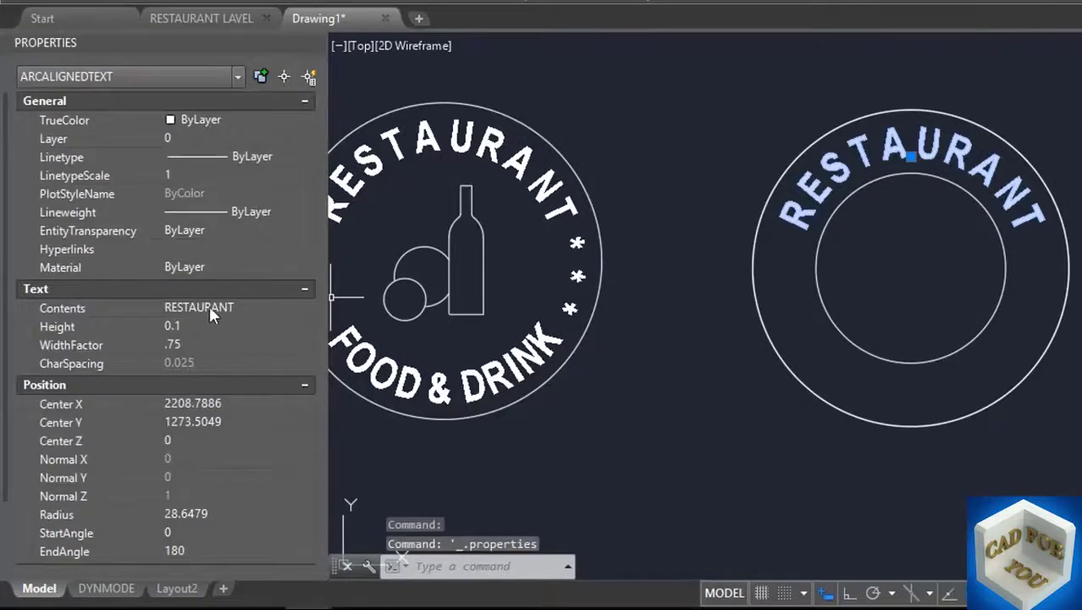
click(241, 305)
click(242, 308)
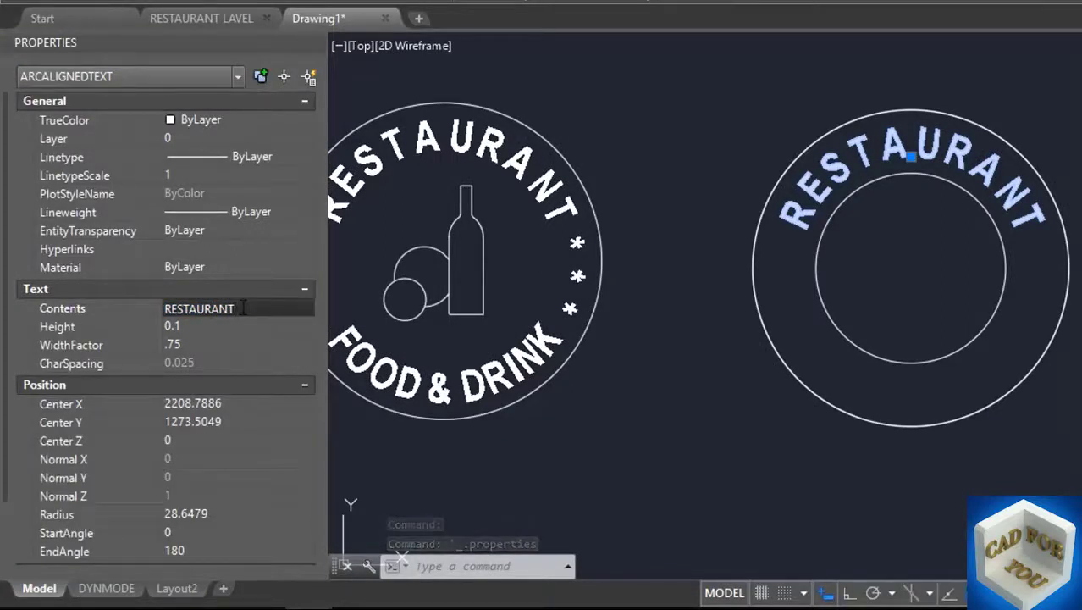
text(*)
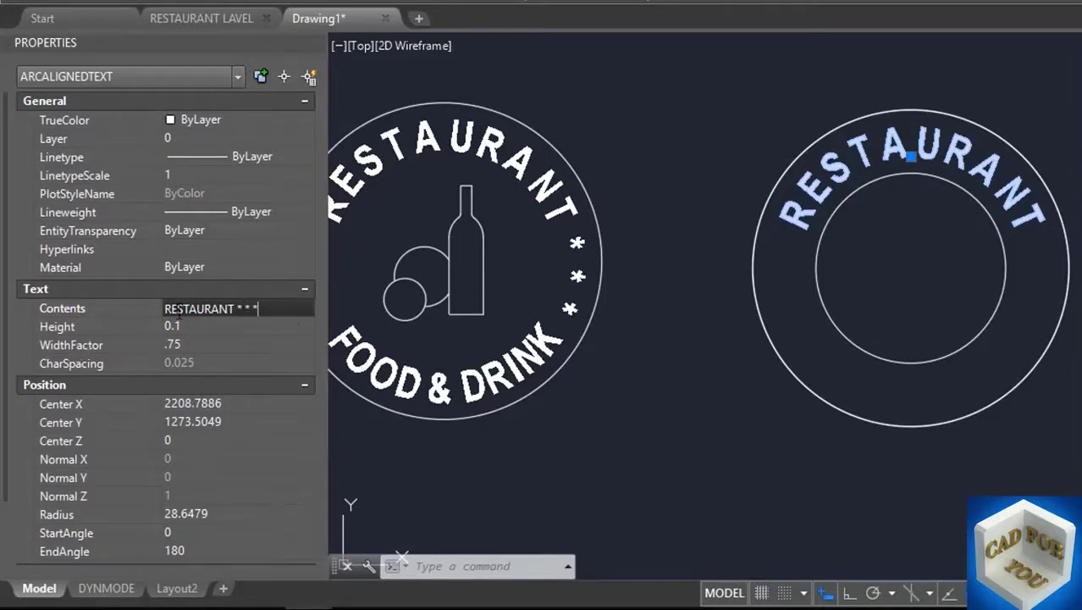
click(166, 310)
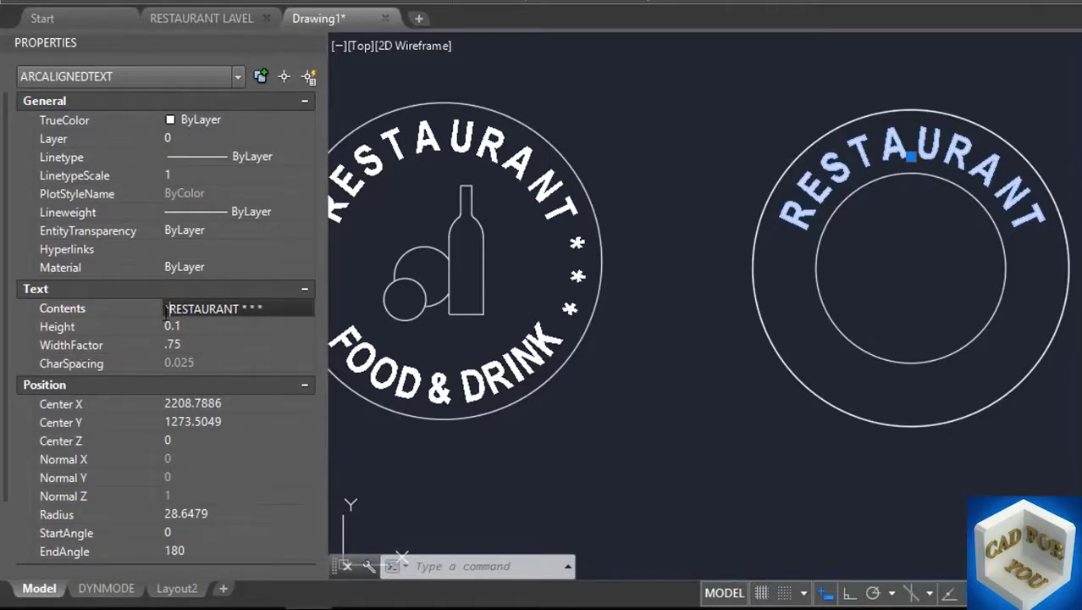
text(* * *)
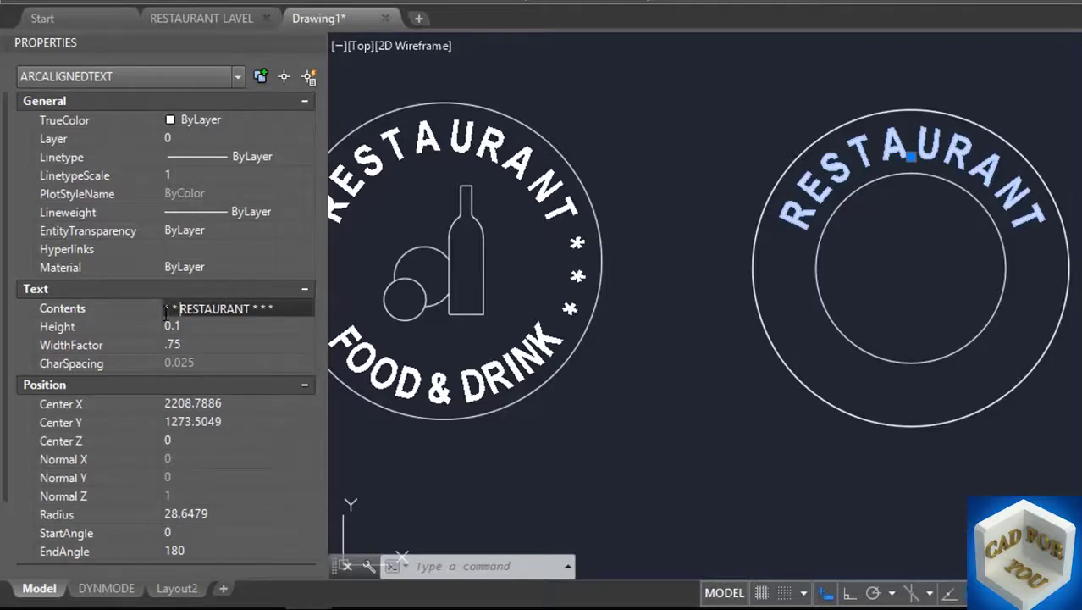
key(Return)
click(716, 134)
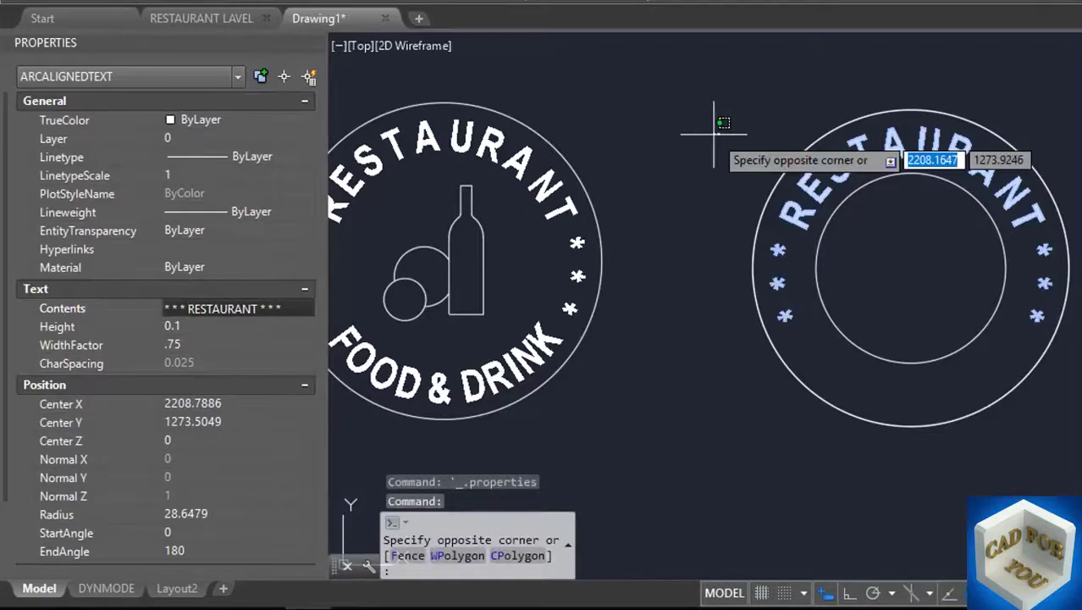
click(619, 52)
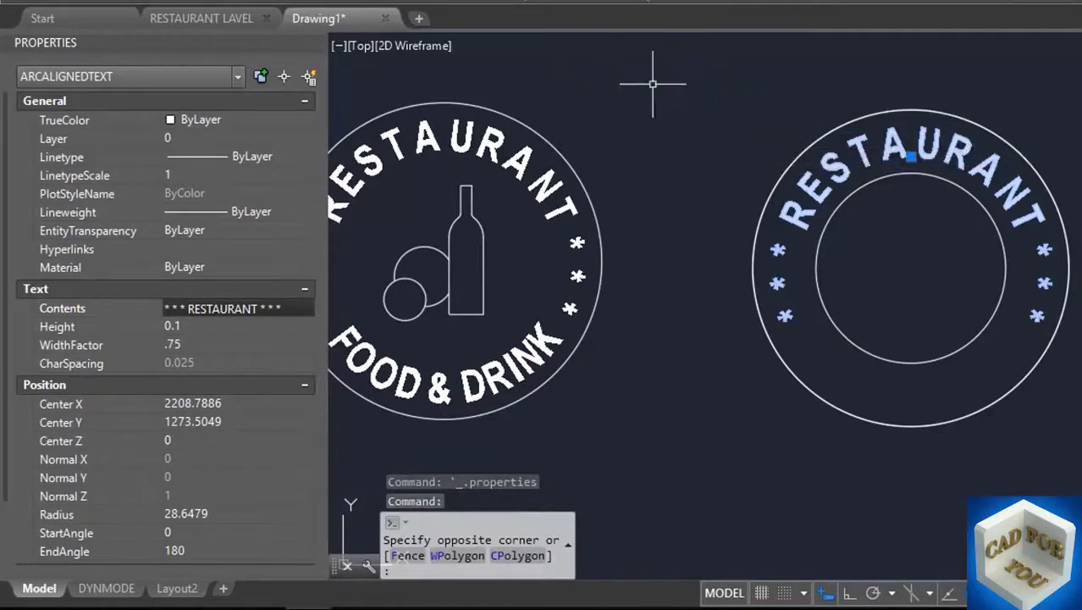
key(Escape)
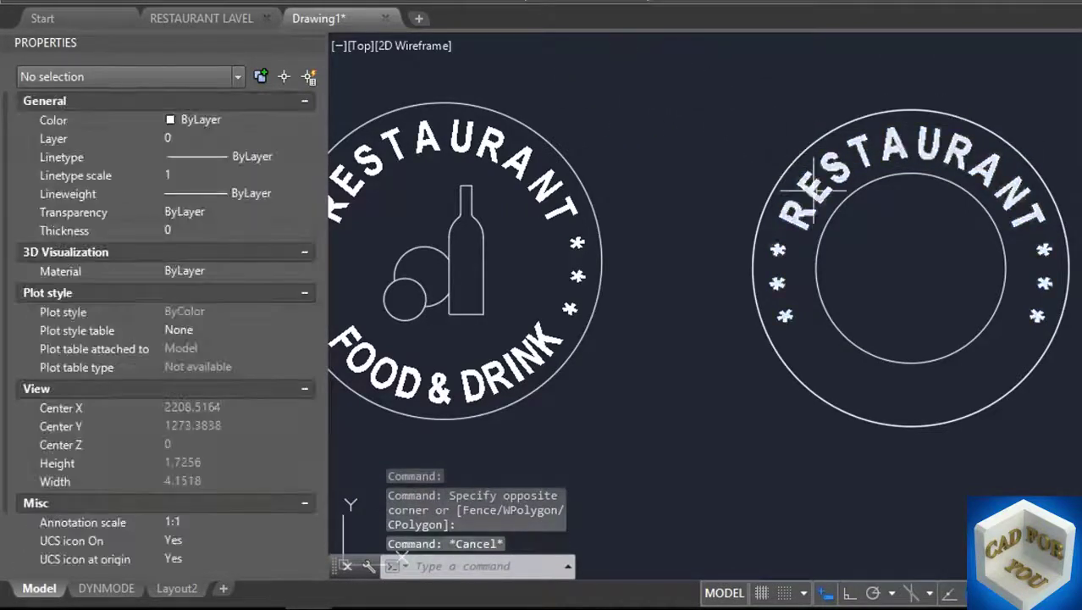
click(298, 43)
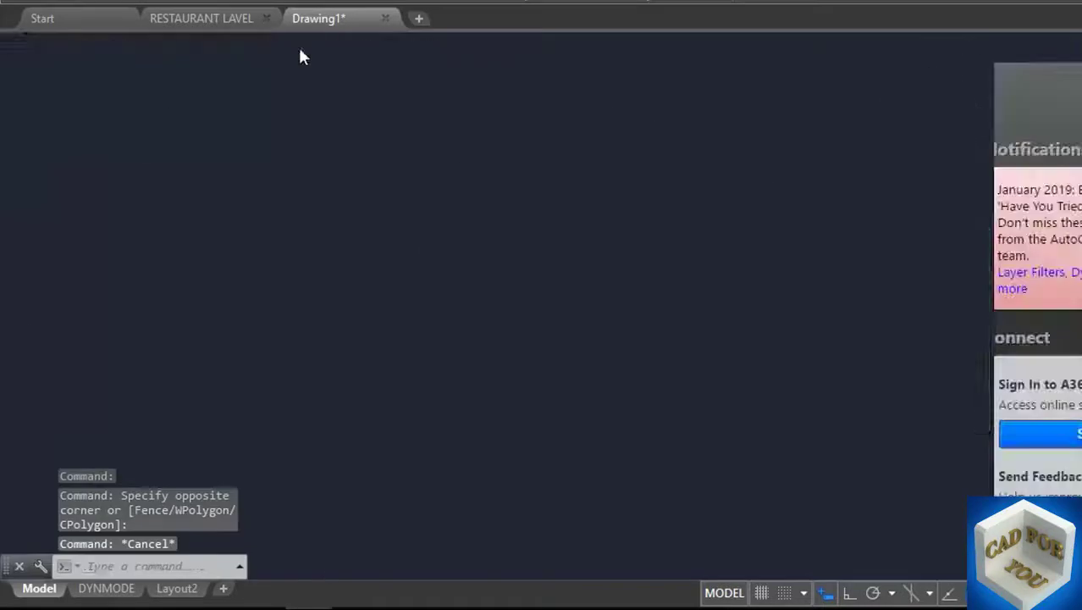
middle_drag(836, 244, 785, 212)
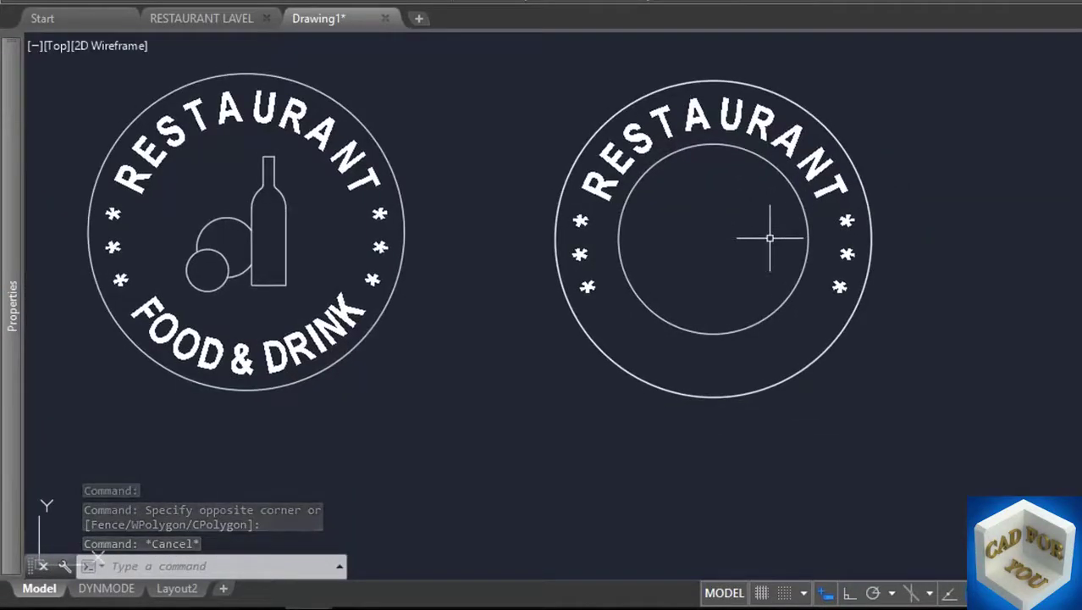
Step: Create bold arc-aligned text FOOD & DRINK on the concave side of the outer circle's lower arc, facing inward to the center
click(383, 1)
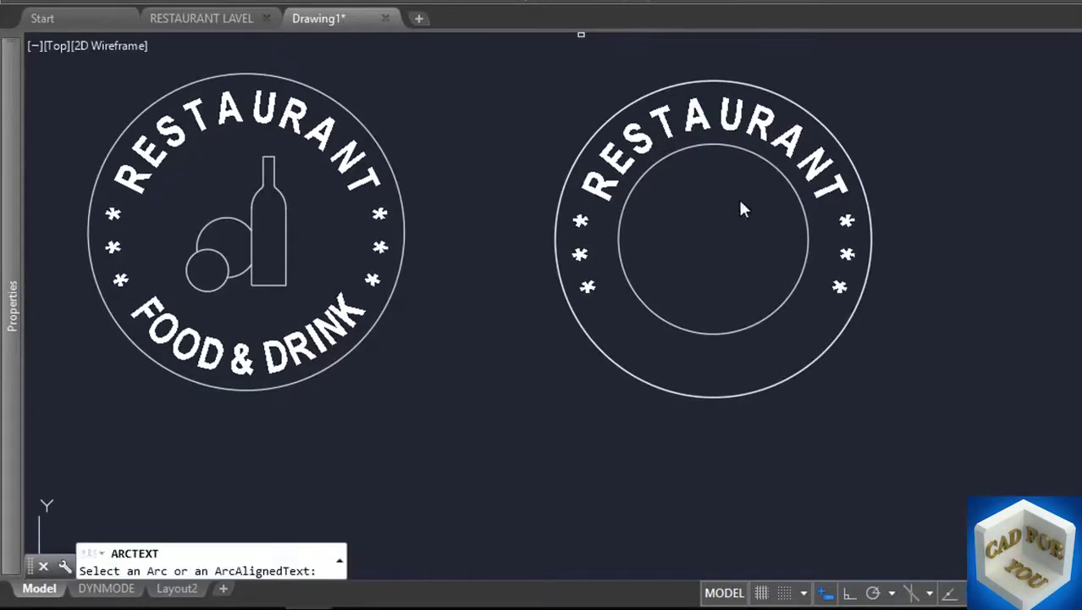
click(682, 390)
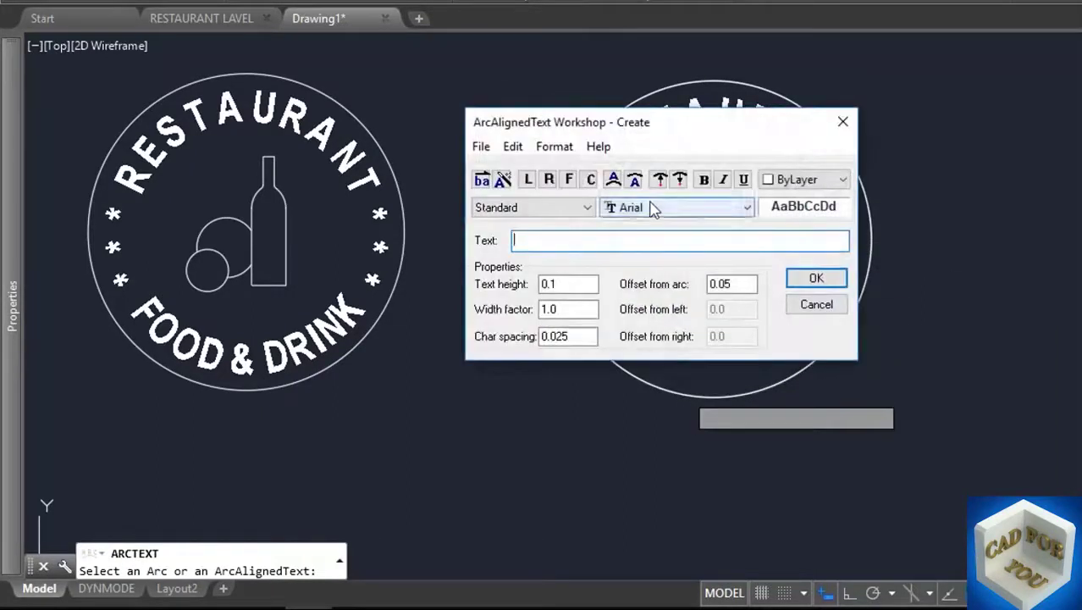
text(FOOD & DRINK)
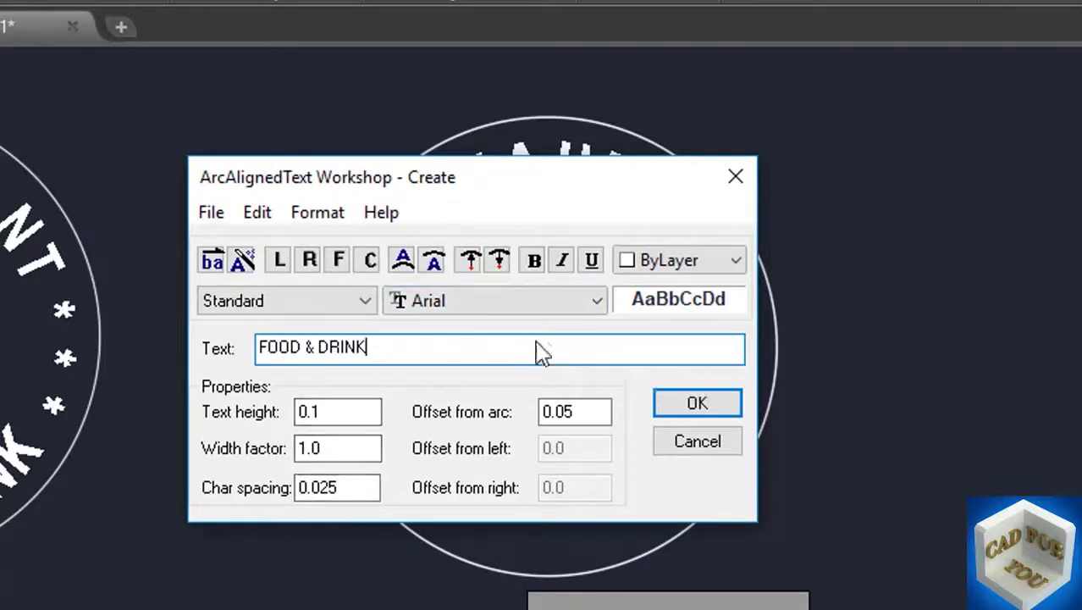
click(431, 262)
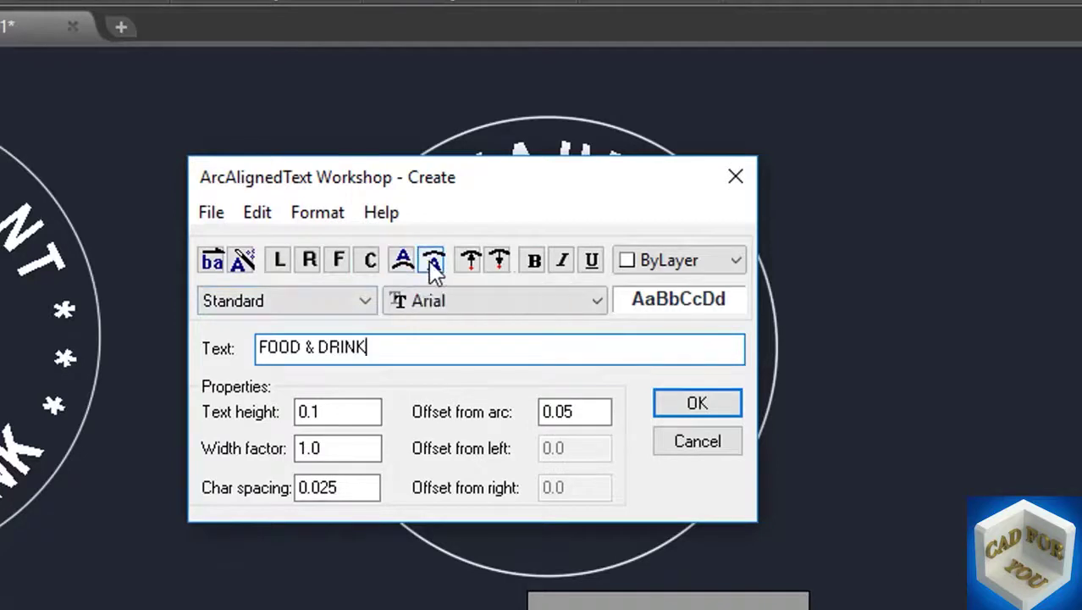
click(501, 264)
click(532, 270)
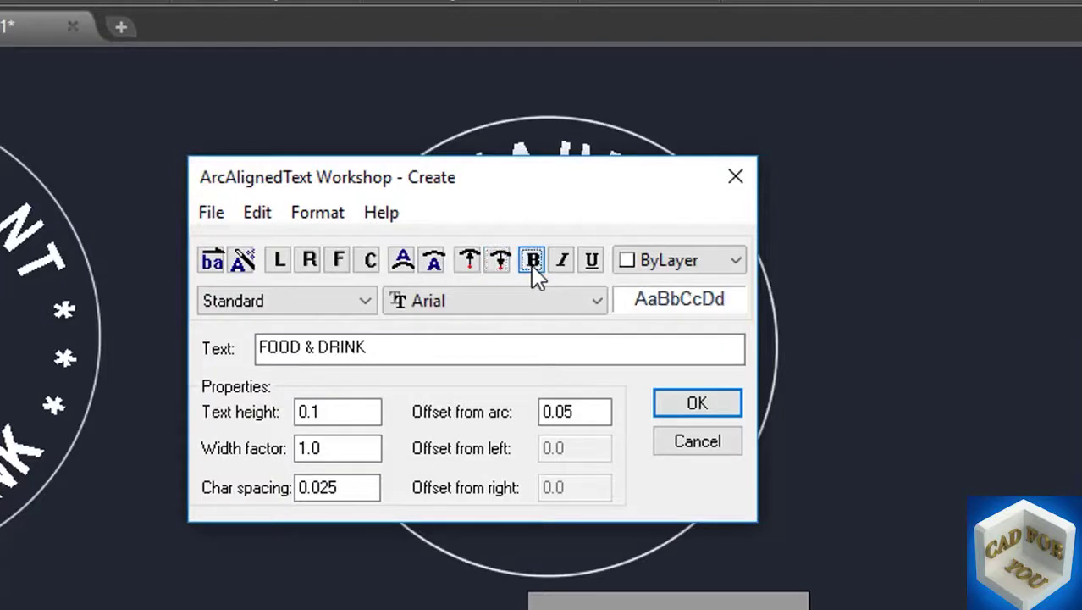
click(532, 269)
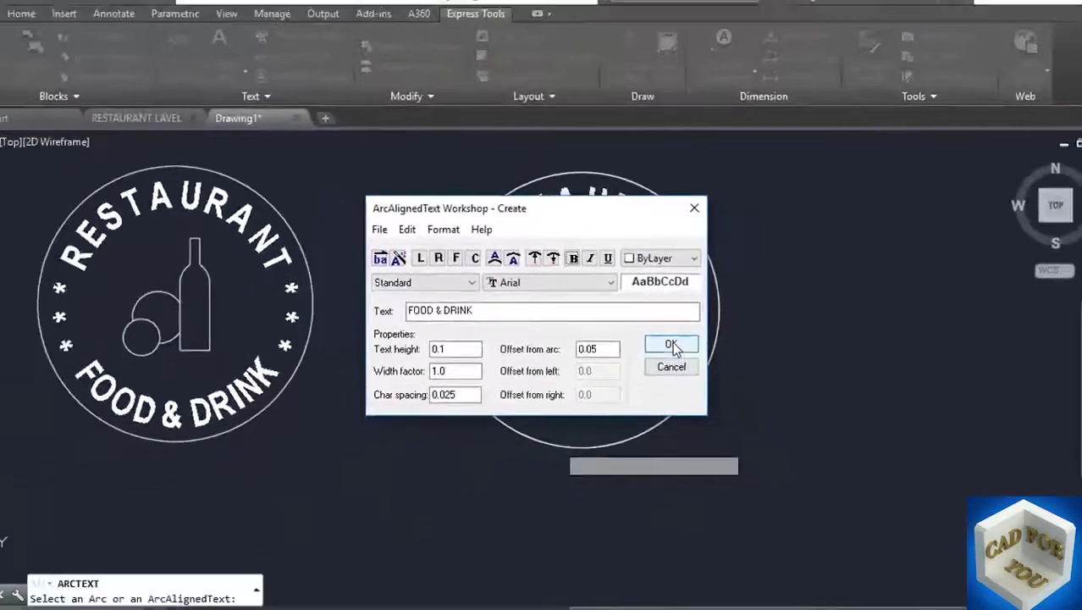
click(671, 345)
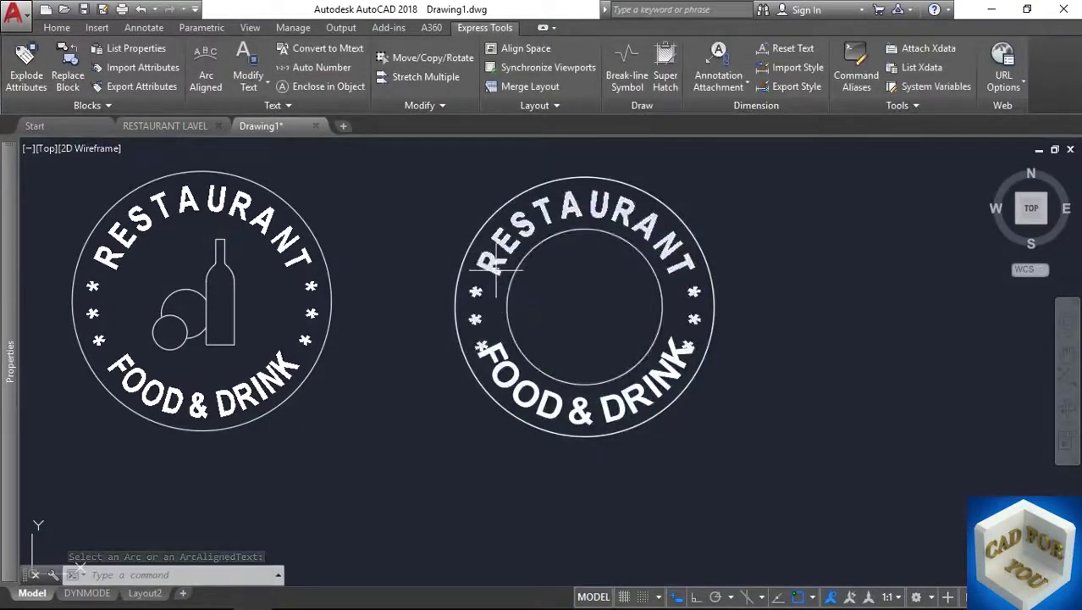
Step: Set the width factor of the FOOD & DRINK arc text to .75
mouse_move(7, 206)
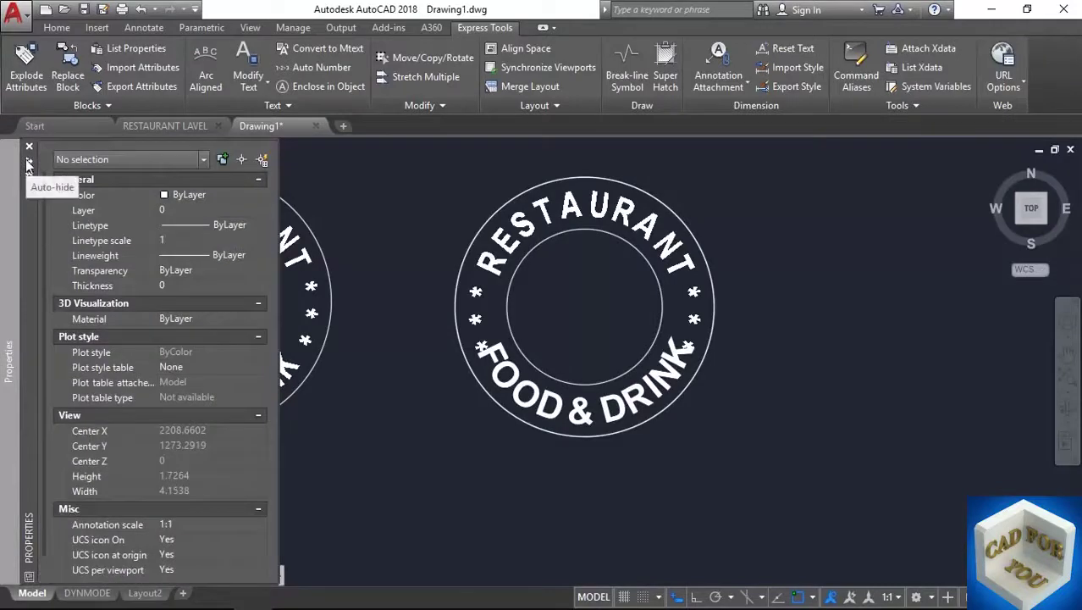
click(498, 247)
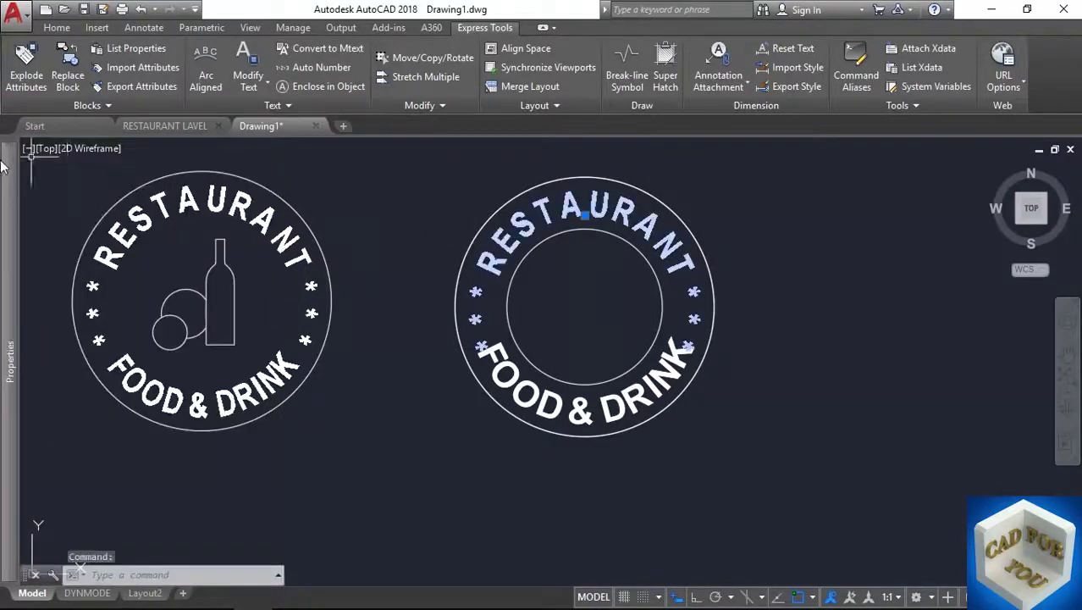
mouse_move(8, 259)
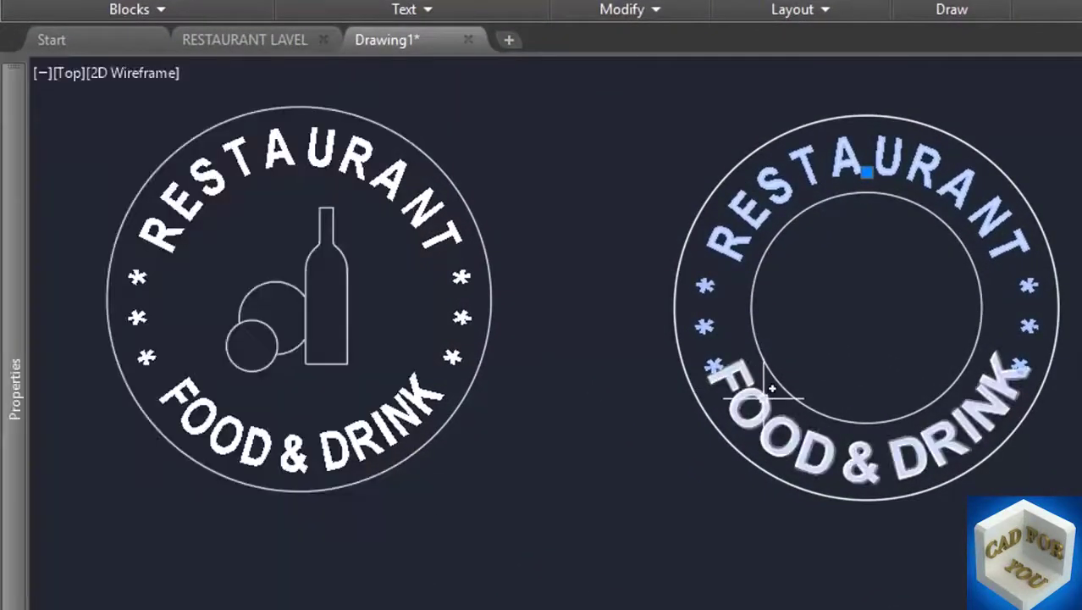
key(Escape)
click(766, 391)
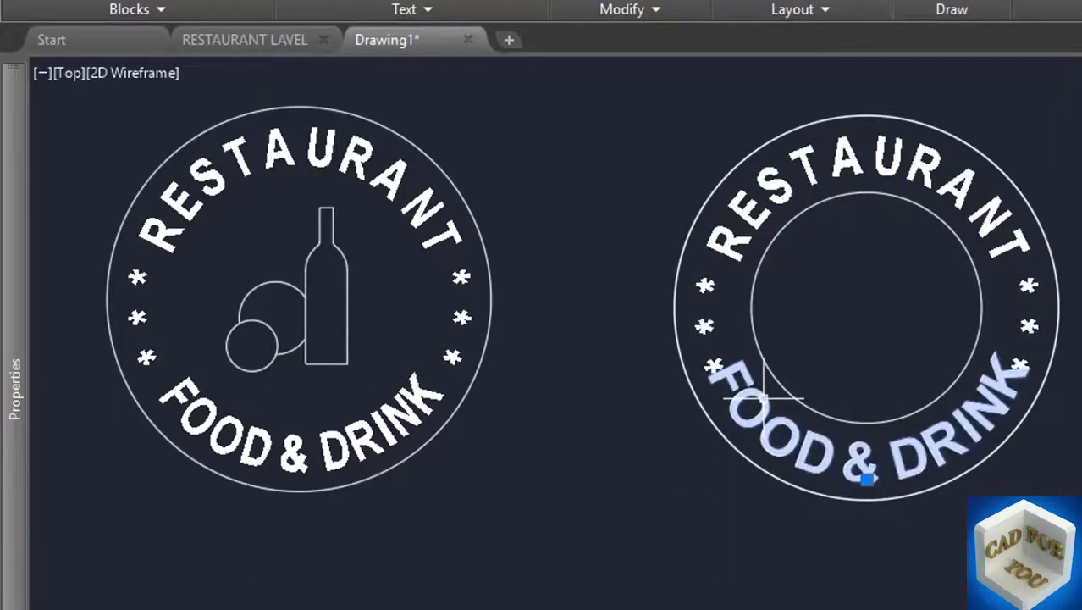
mouse_move(13, 390)
click(268, 415)
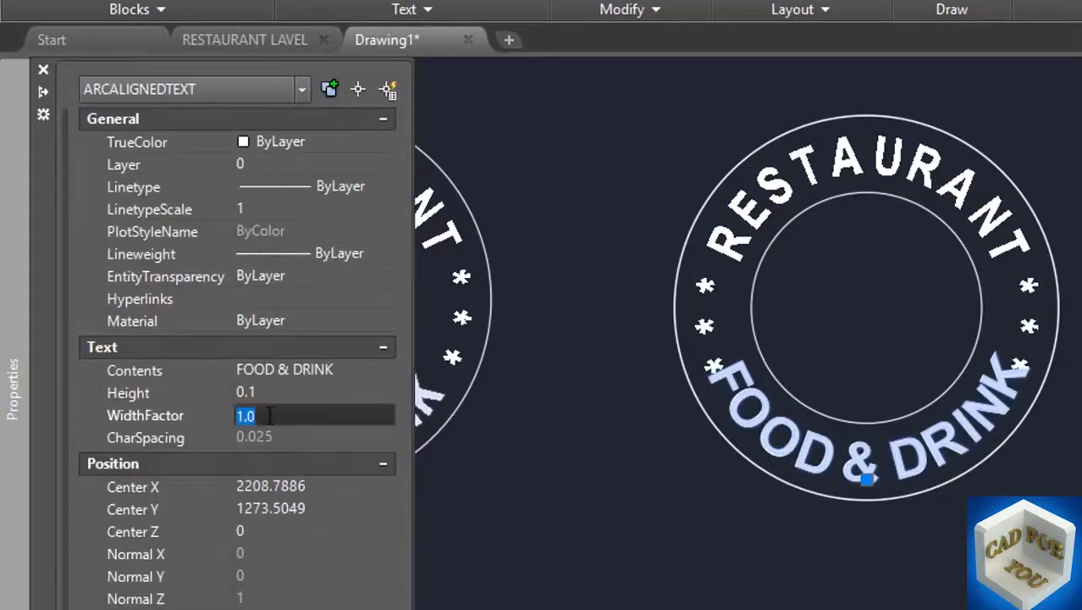
text(.75)
key(Return)
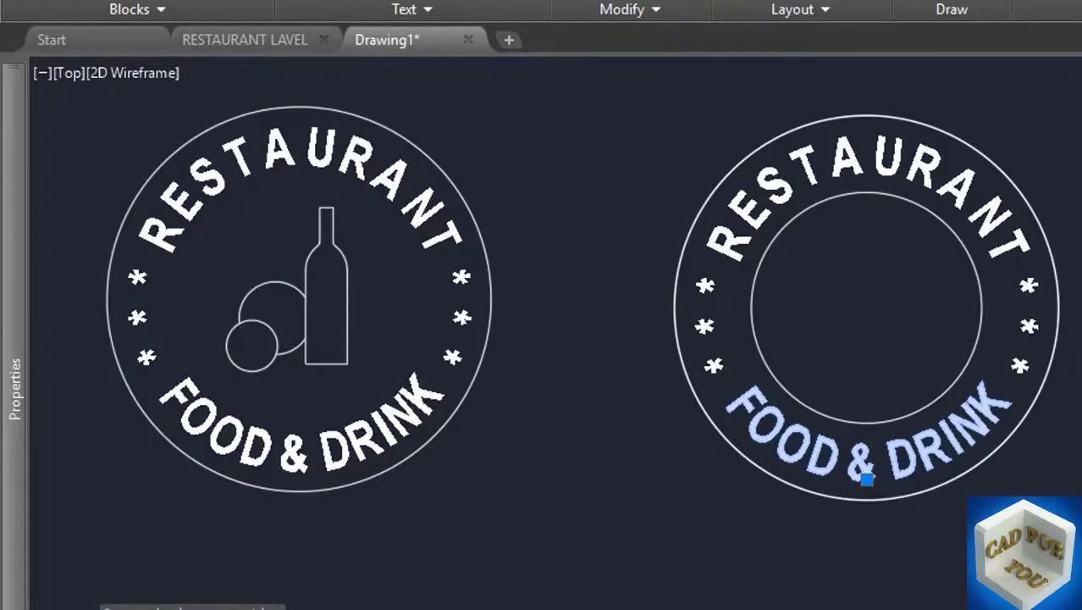
key(Escape)
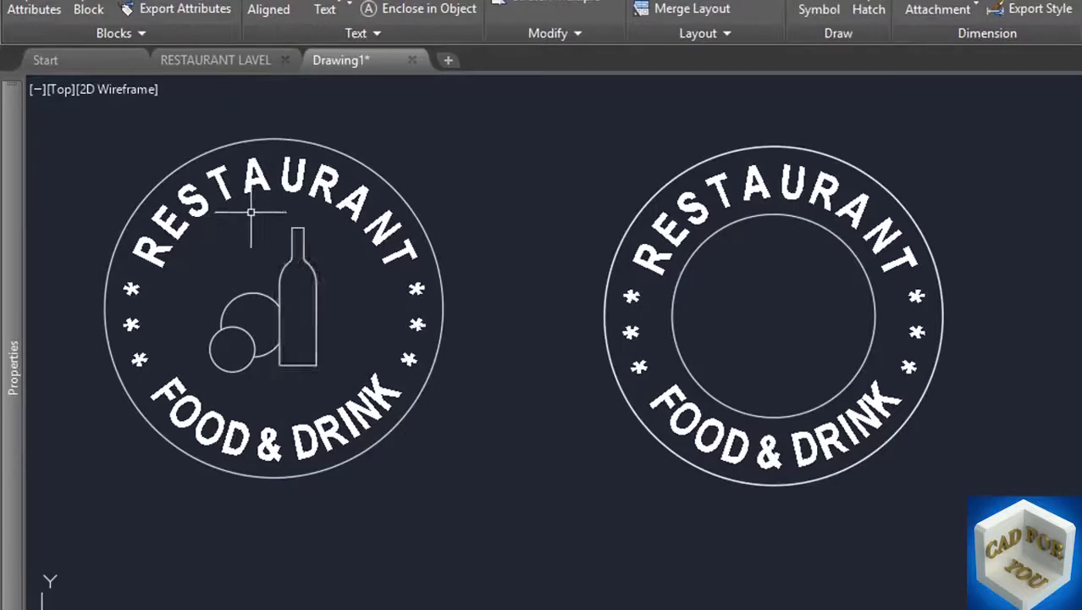
Step: Copy the bottle and the two small circles from the reference logo into the middle of the new logo
text(co)
key(Return)
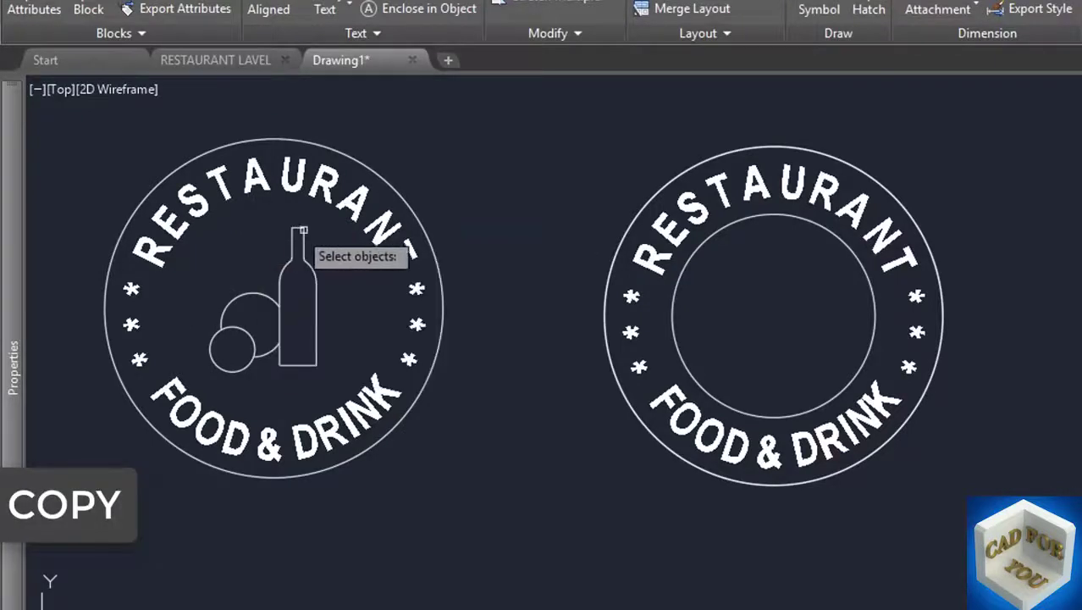
click(334, 227)
click(237, 373)
key(Return)
click(280, 300)
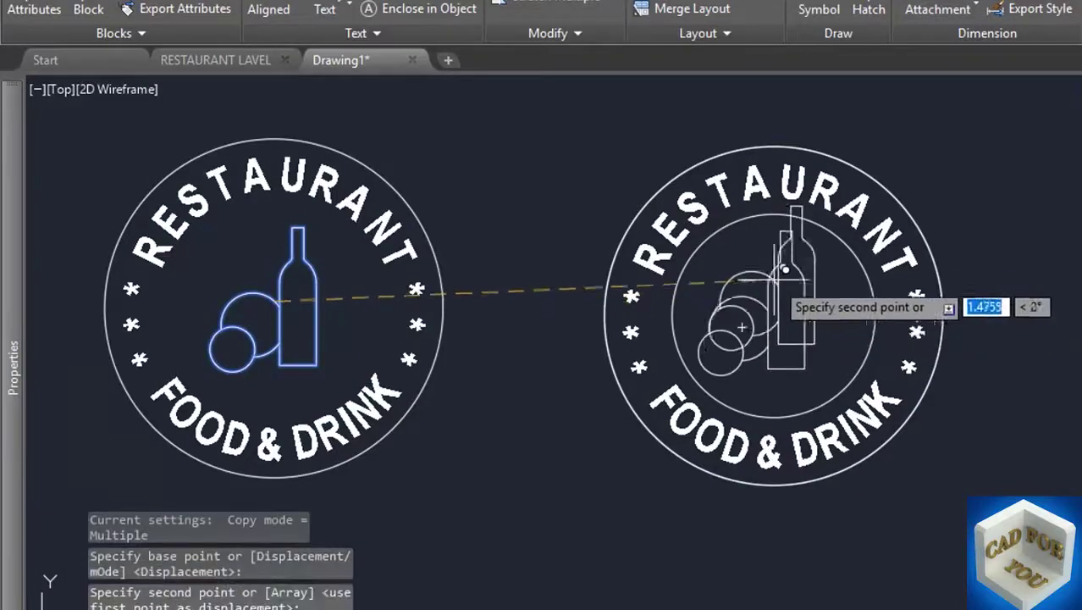
click(770, 303)
Step: Erase the inner guide circle surrounding the copied bottle in the new logo
scroll(779, 303, up, 3)
scroll(841, 298, down, 4)
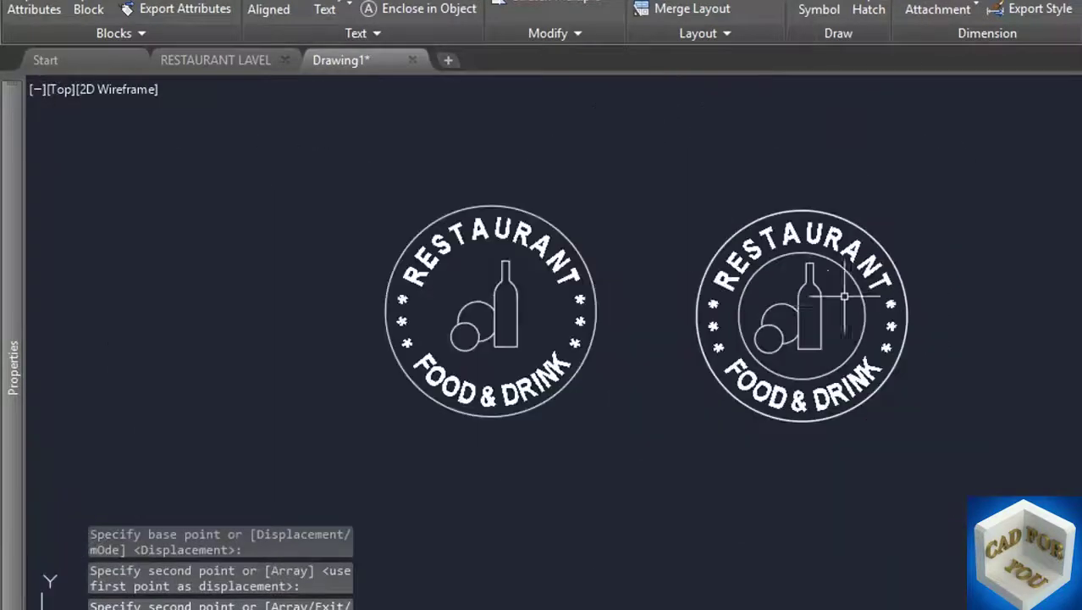
scroll(899, 305, up, 4)
scroll(976, 281, down, 2)
mouse_move(554, 363)
middle_down()
mouse_move(690, 363)
mouse_move(675, 364)
middle_up()
middle_drag(881, 323, 869, 326)
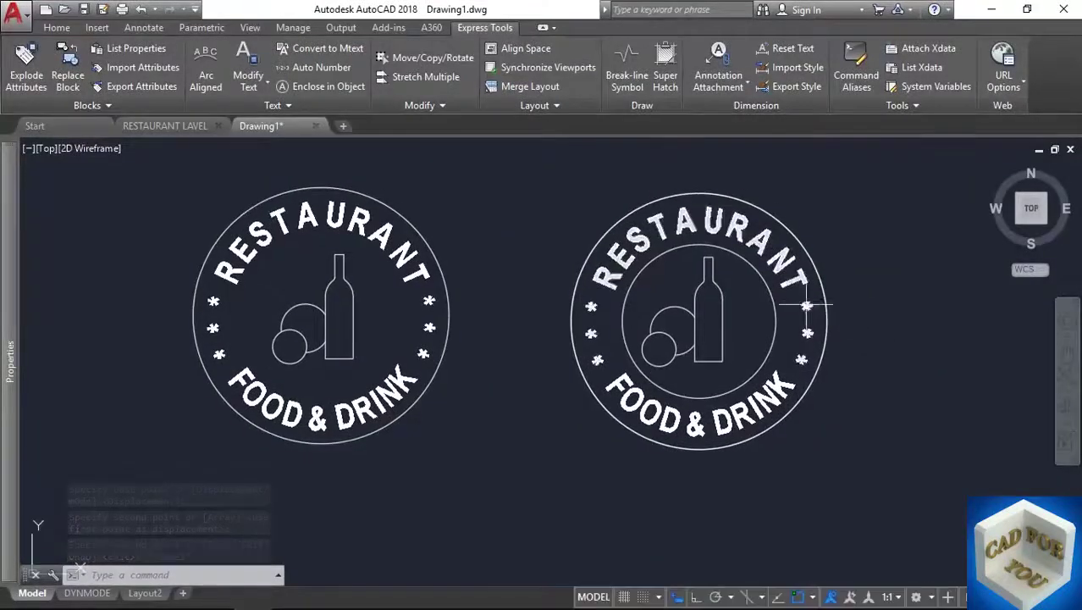
click(771, 292)
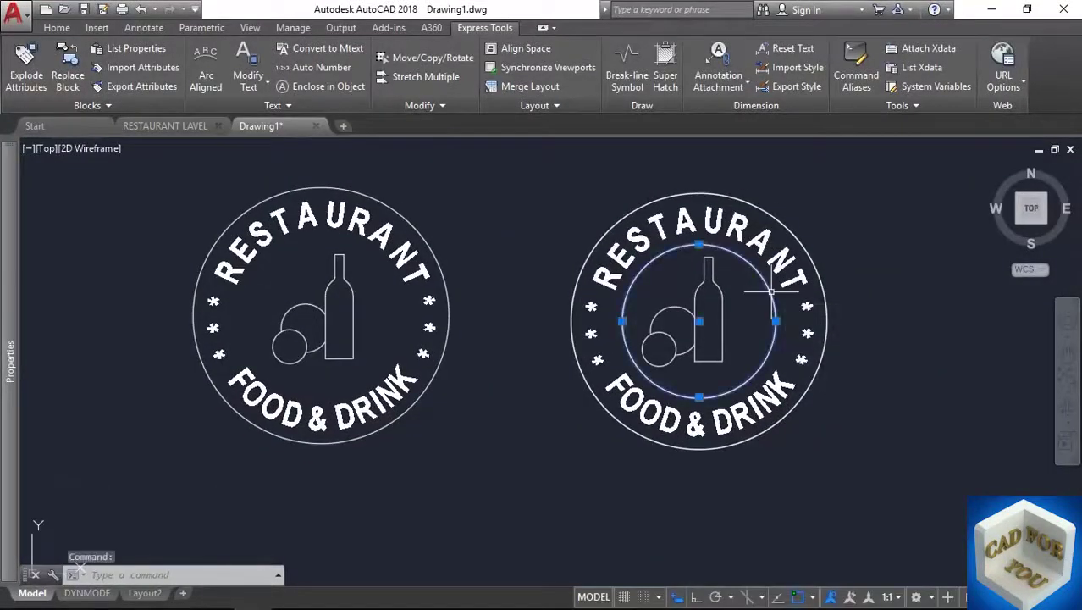
key(Delete)
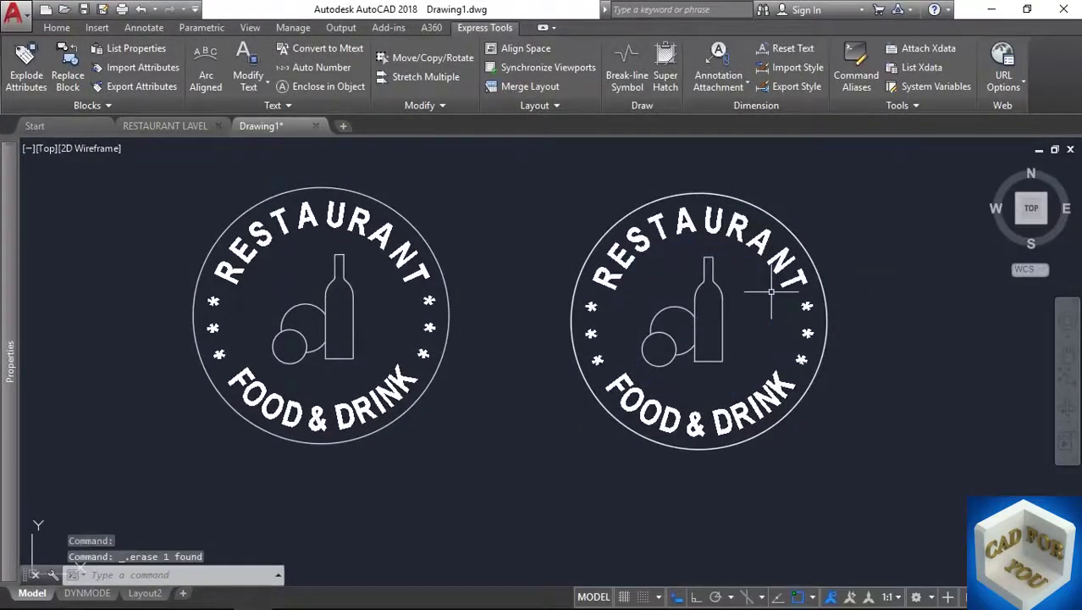
click(803, 247)
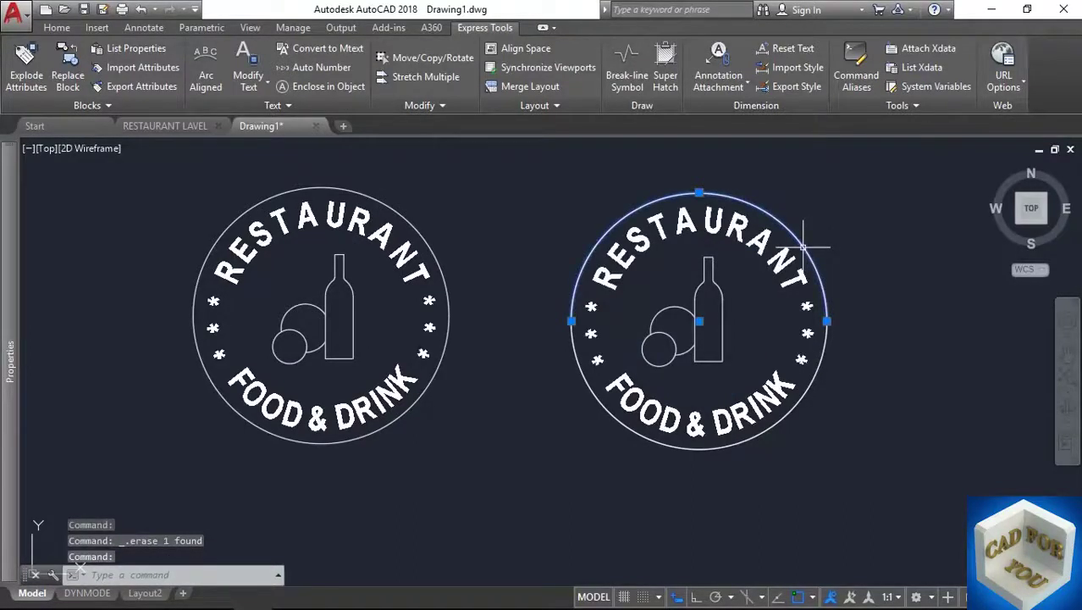
key(Escape)
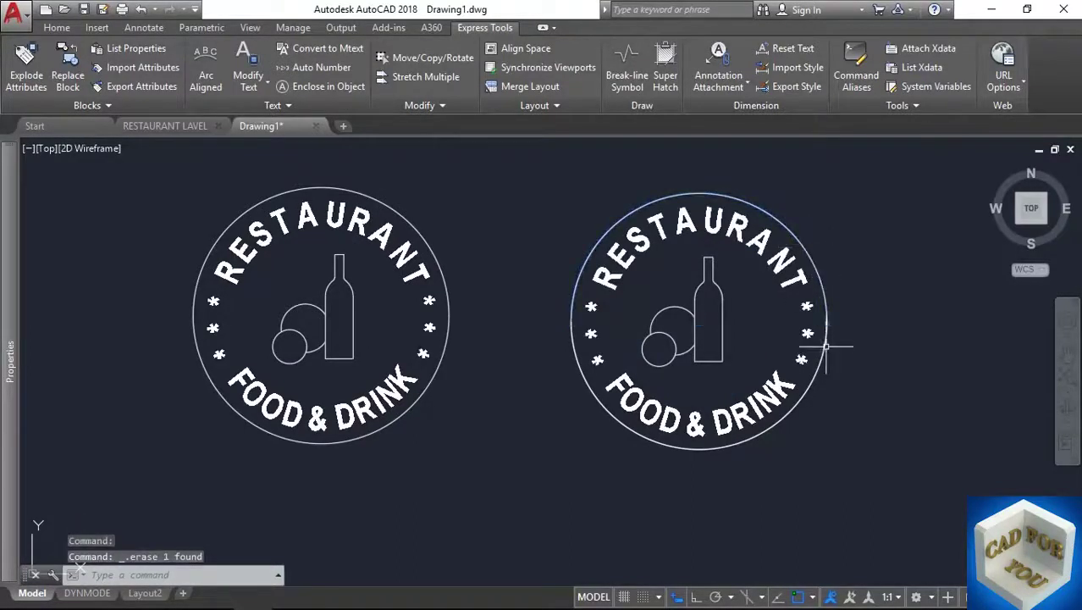
click(823, 284)
mouse_move(889, 241)
middle_down()
mouse_move(802, 246)
mouse_move(780, 212)
mouse_move(772, 270)
mouse_move(779, 255)
middle_up()
key(Escape)
scroll(787, 223, up, 2)
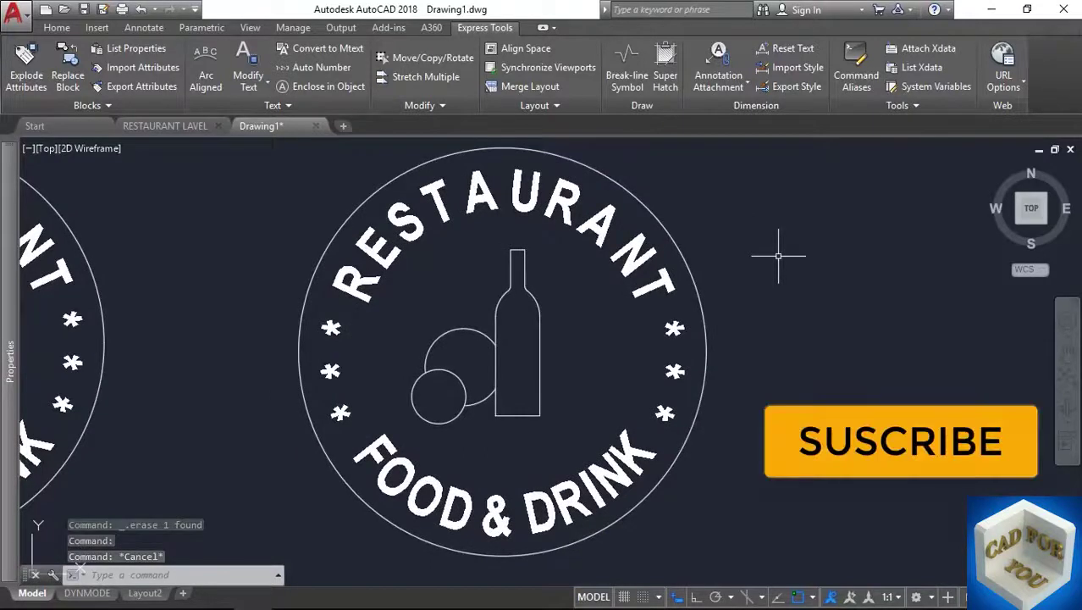